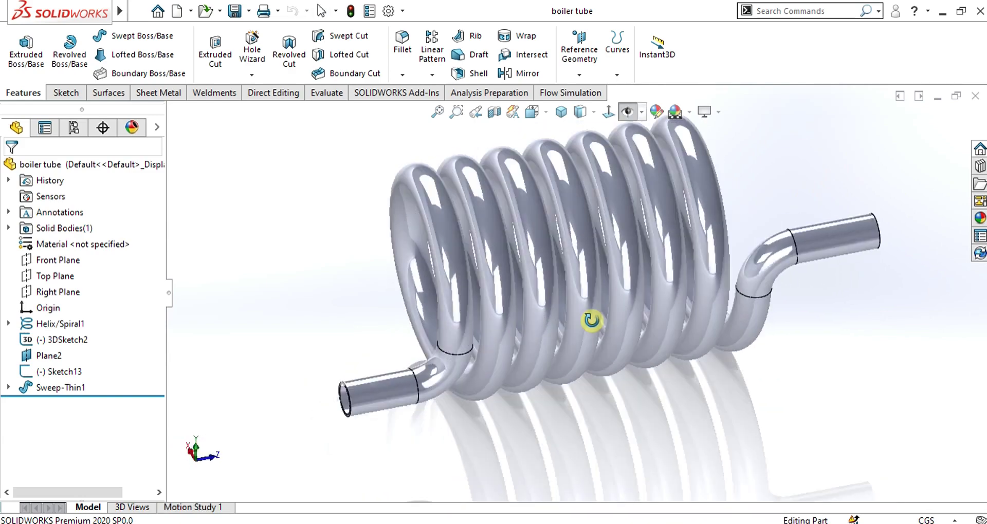
- Examine the coiled boiler tube model from several angles, including its straight open ends
{"action": "middle_click_drag", "start_coordinate": [650, 279], "coordinate": [467, 407]}
{"action": "middle_click_drag", "start_coordinate": [391, 357], "coordinate": [633, 261]}
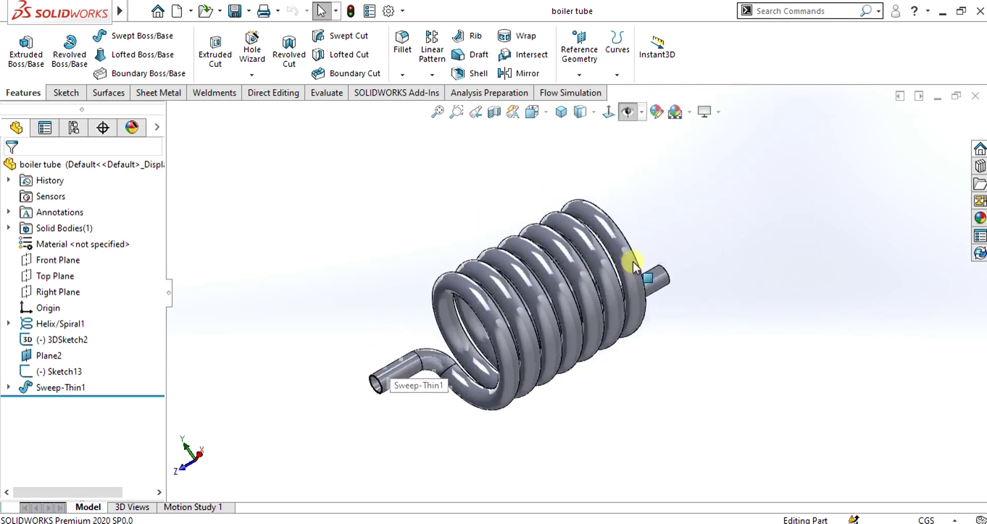
{"action": "middle_click_drag", "start_coordinate": [484, 399], "coordinate": [461, 349]}
{"action": "scroll", "coordinate": [544, 350], "scroll_direction": "down", "scroll_amount": 3}
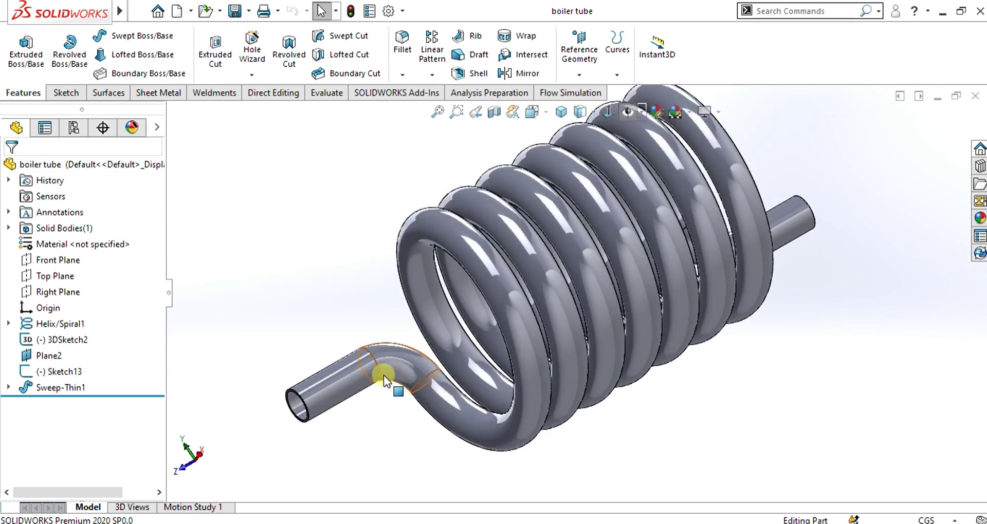
{"action": "scroll", "coordinate": [594, 362], "scroll_direction": "up", "scroll_amount": 3}
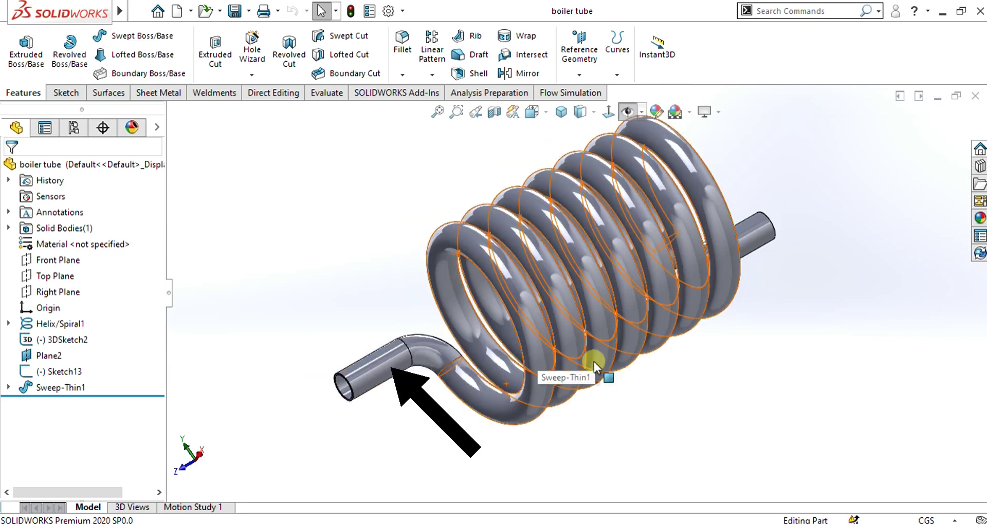
{"action": "middle_click_drag", "start_coordinate": [655, 391], "coordinate": [504, 344]}
{"action": "scroll", "coordinate": [463, 337], "scroll_direction": "down", "scroll_amount": 2}
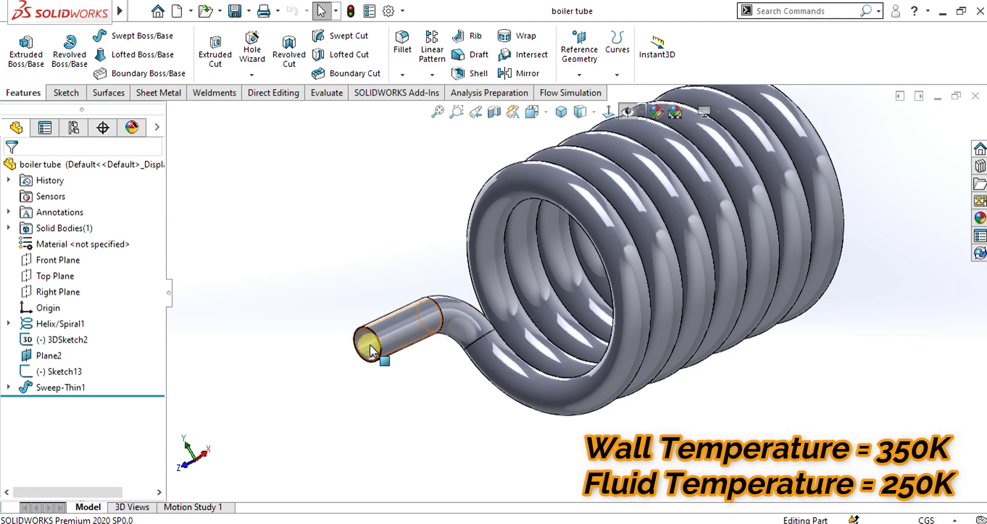
{"action": "scroll", "coordinate": [730, 319], "scroll_direction": "up", "scroll_amount": 3}
{"action": "middle_click_drag", "start_coordinate": [743, 315], "coordinate": [612, 361]}
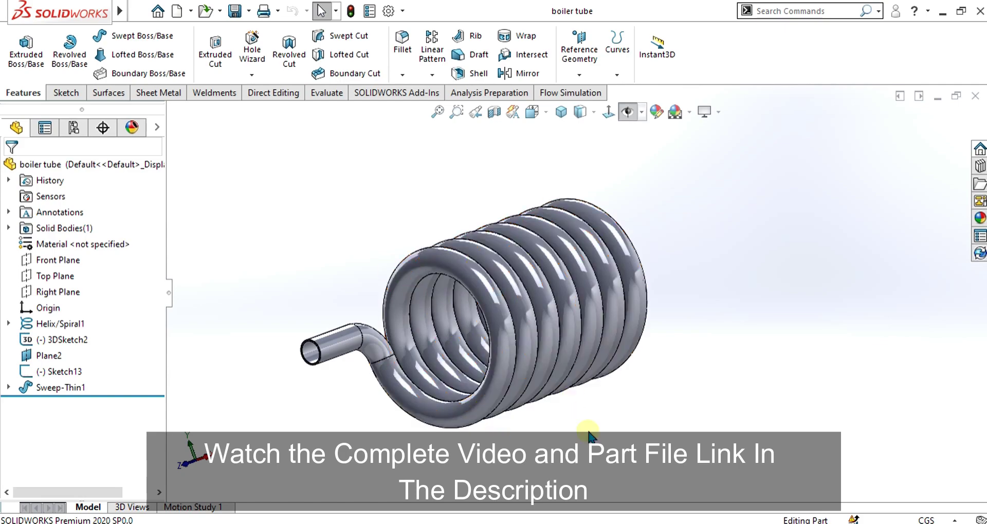
- Switch to ANSYS Workbench and add a standalone Fluid Flow (Fluent) analysis system to the project schematic
{"action": "mouse_move", "coordinate": [587, 522]}
{"action": "left_click", "coordinate": [586, 479]}
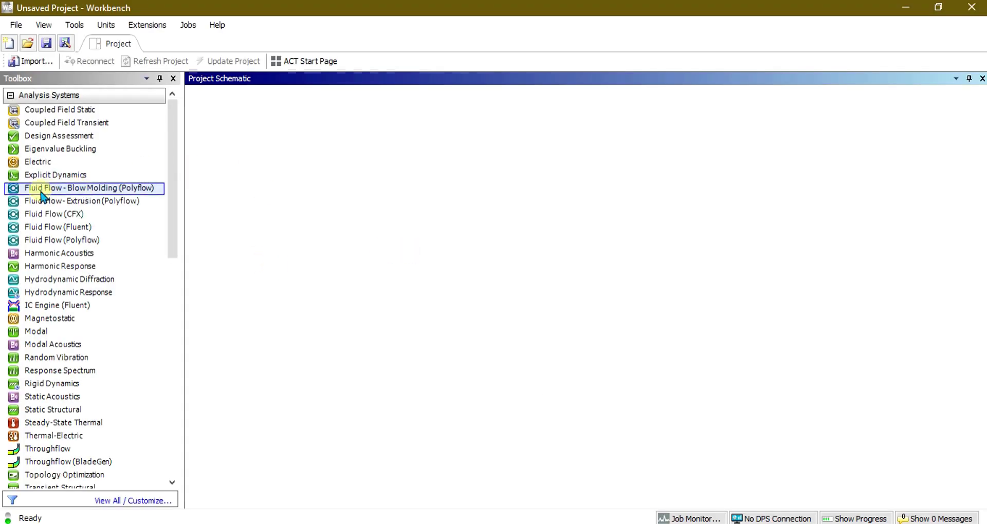
{"action": "left_click_drag", "start_coordinate": [59, 227], "coordinate": [283, 159]}
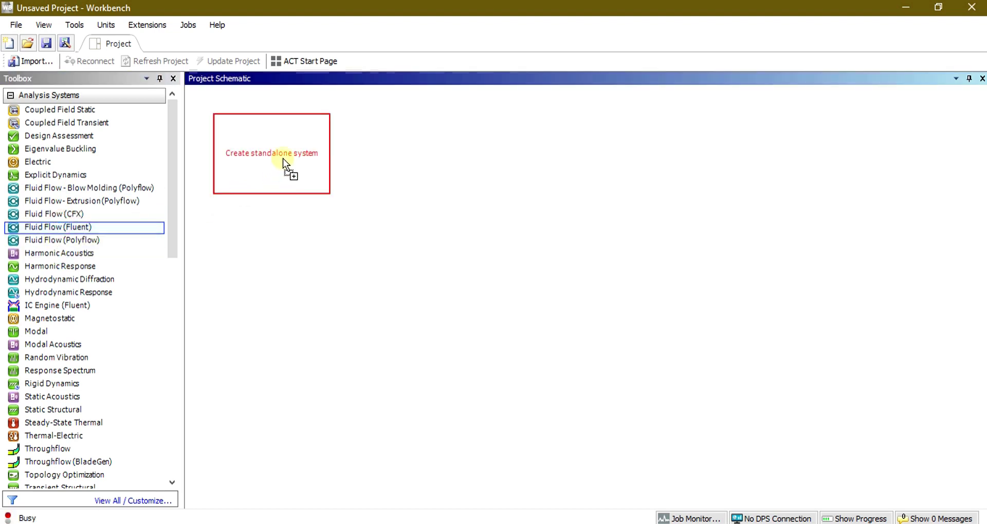
{"action": "left_click_drag", "start_coordinate": [59, 227], "coordinate": [288, 150]}
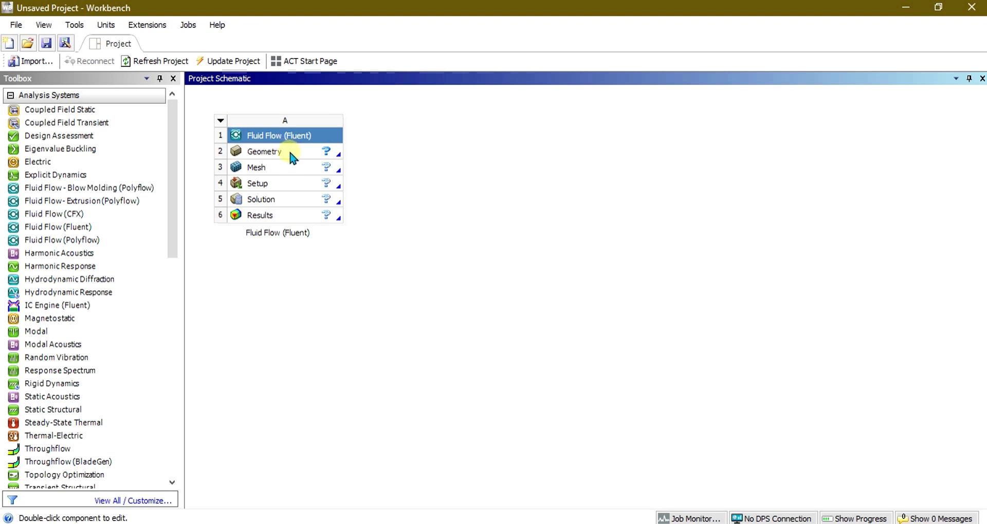
- Import the boiler tube part file as the geometry of the Fluid Flow (Fluent) system
{"action": "right_click", "coordinate": [290, 153]}
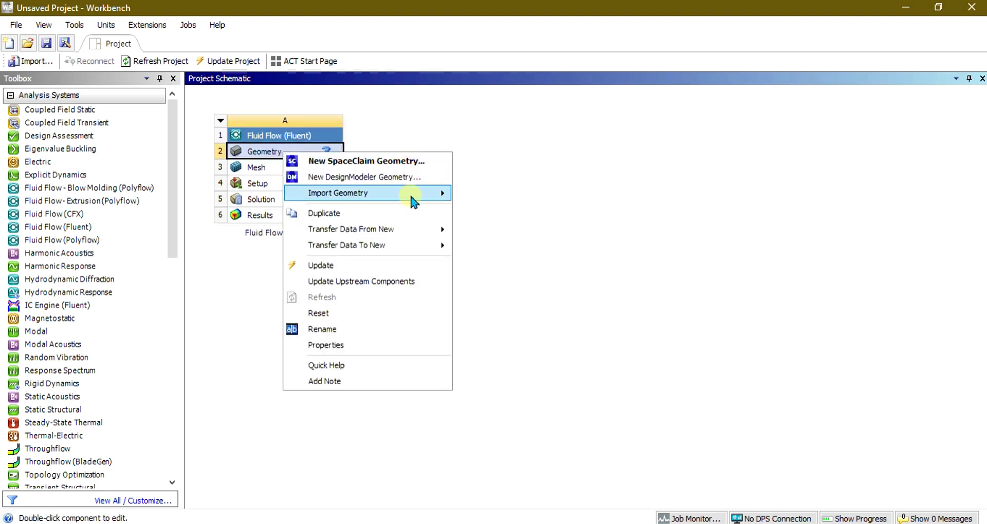
{"action": "mouse_move", "coordinate": [411, 194]}
{"action": "left_click", "coordinate": [534, 214]}
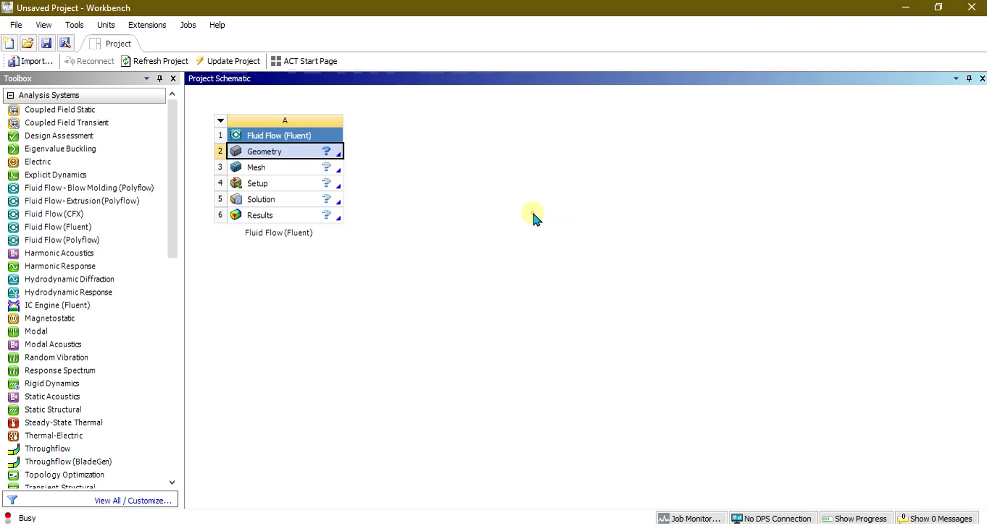
- Open the Fluent system's imported geometry for editing in SpaceClaim
{"action": "right_click", "coordinate": [281, 150]}
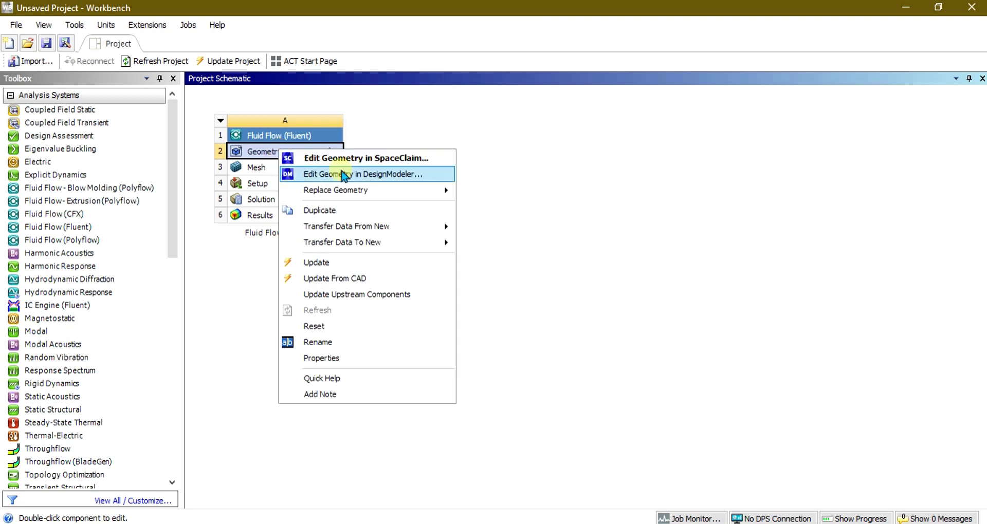
{"action": "left_click", "coordinate": [380, 160]}
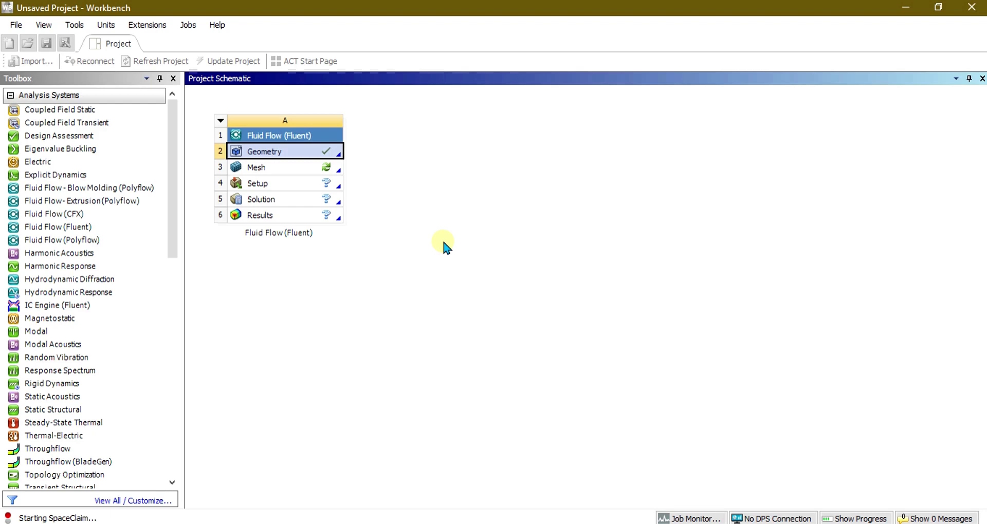
{"action": "left_click", "coordinate": [908, 12]}
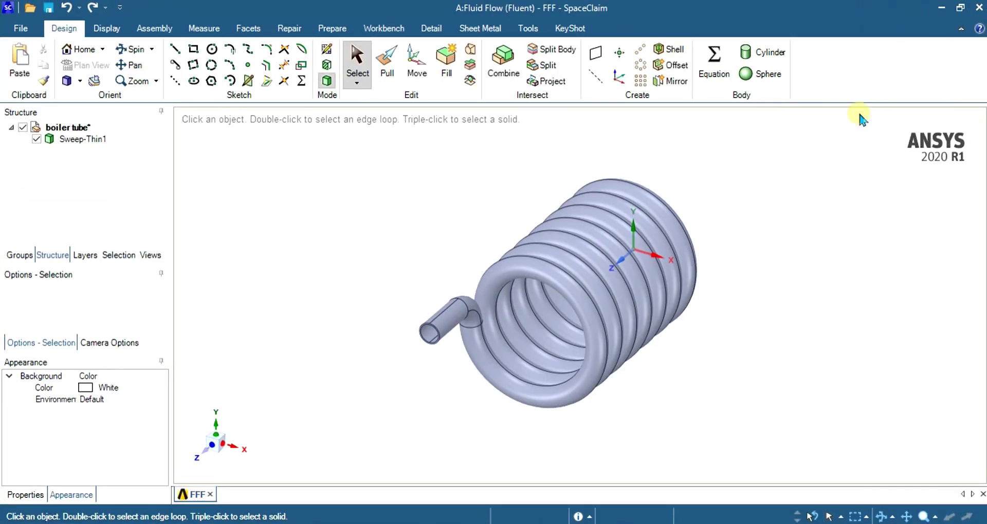
- Check the coil body for stitchable edges, gaps and missing faces with the repair tools
{"action": "left_click", "coordinate": [532, 334]}
{"action": "left_click", "coordinate": [721, 359]}
{"action": "middle_click_drag", "start_coordinate": [720, 359], "coordinate": [663, 295]}
{"action": "left_click", "coordinate": [292, 30]}
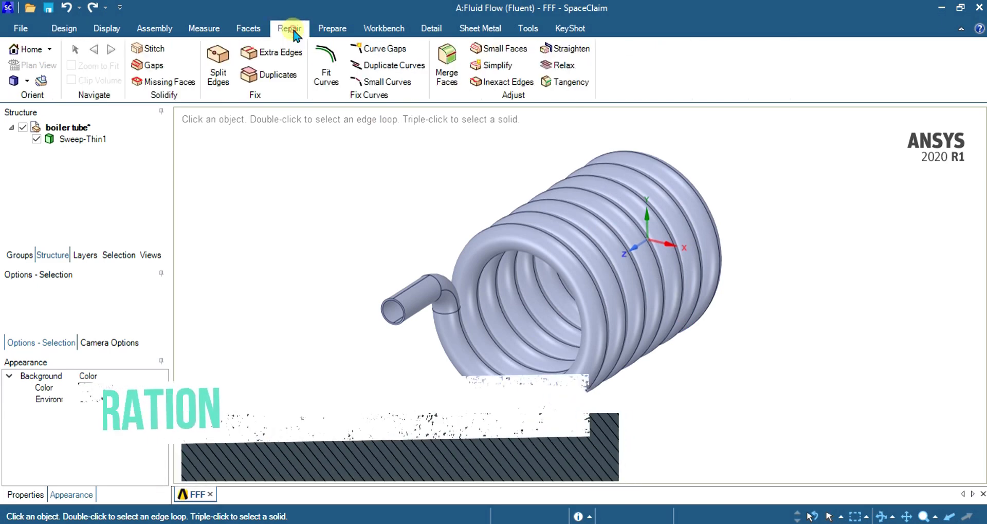
{"action": "left_click", "coordinate": [137, 49]}
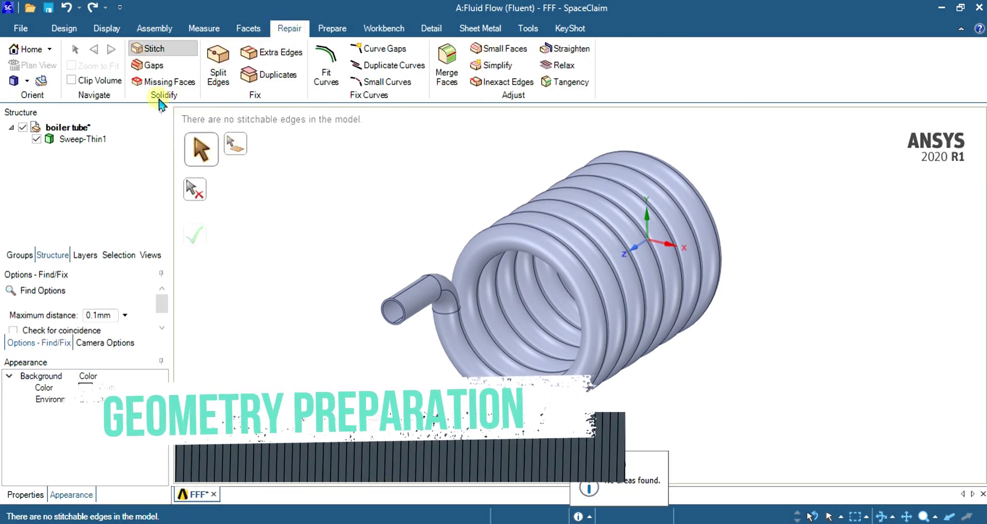
{"action": "left_click", "coordinate": [147, 65]}
{"action": "left_click", "coordinate": [149, 82]}
- Find the coil's split edges, merge them at the marked points on the straight end and bend, and rerun the check
{"action": "left_click", "coordinate": [221, 59]}
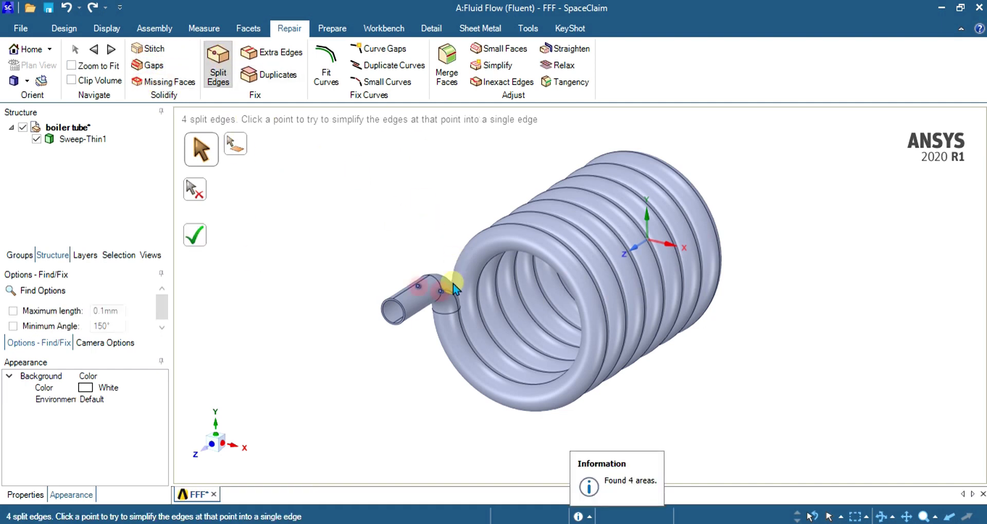
{"action": "scroll", "coordinate": [389, 300], "scroll_direction": "up", "scroll_amount": 5}
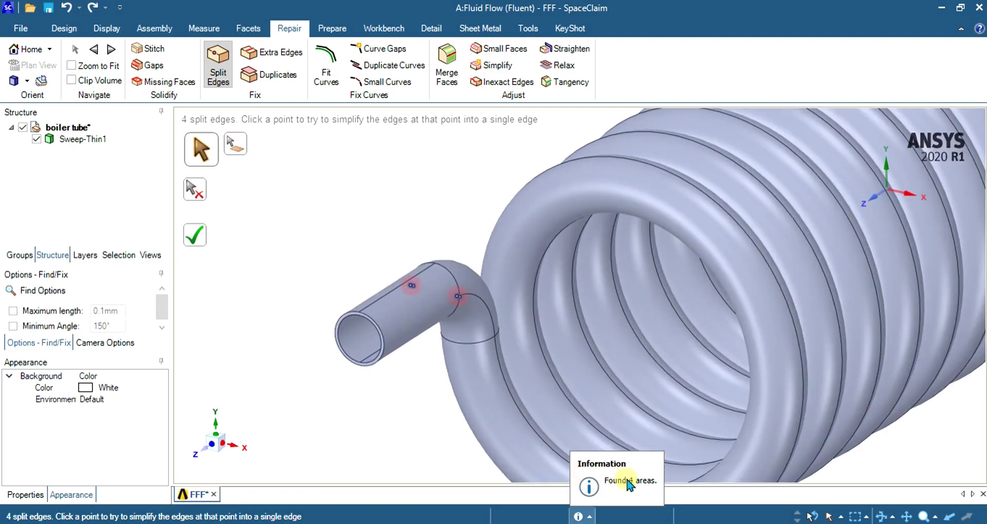
{"action": "scroll", "coordinate": [440, 292], "scroll_direction": "up", "scroll_amount": 2}
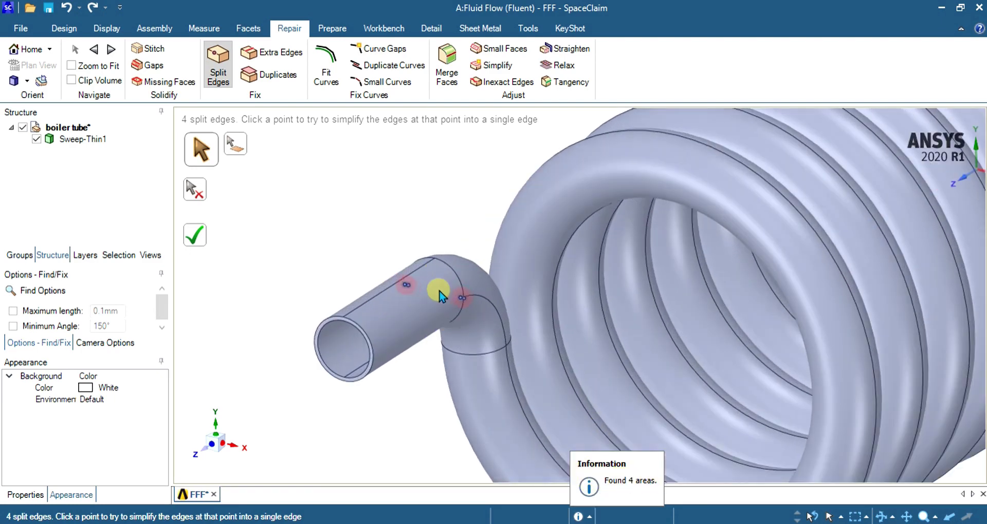
{"action": "left_click", "coordinate": [410, 286]}
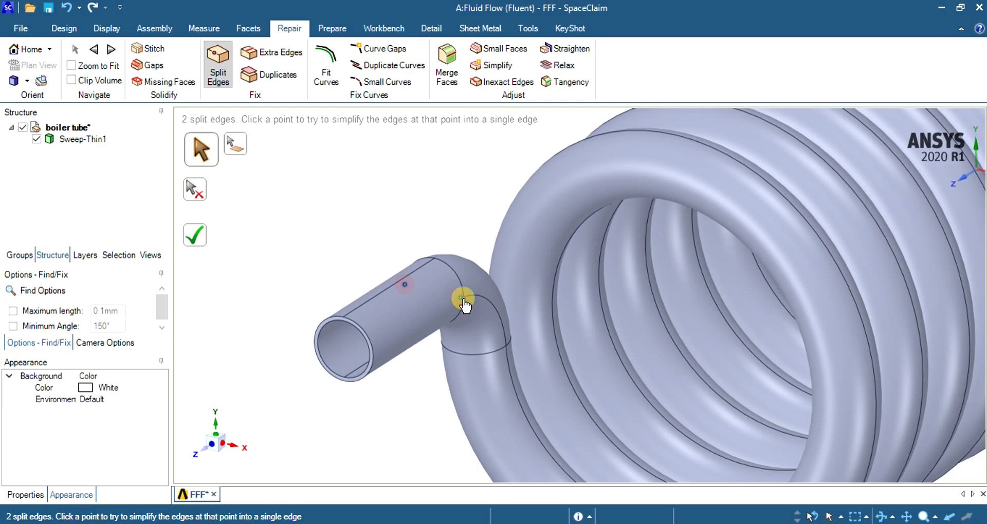
{"action": "left_click", "coordinate": [454, 308]}
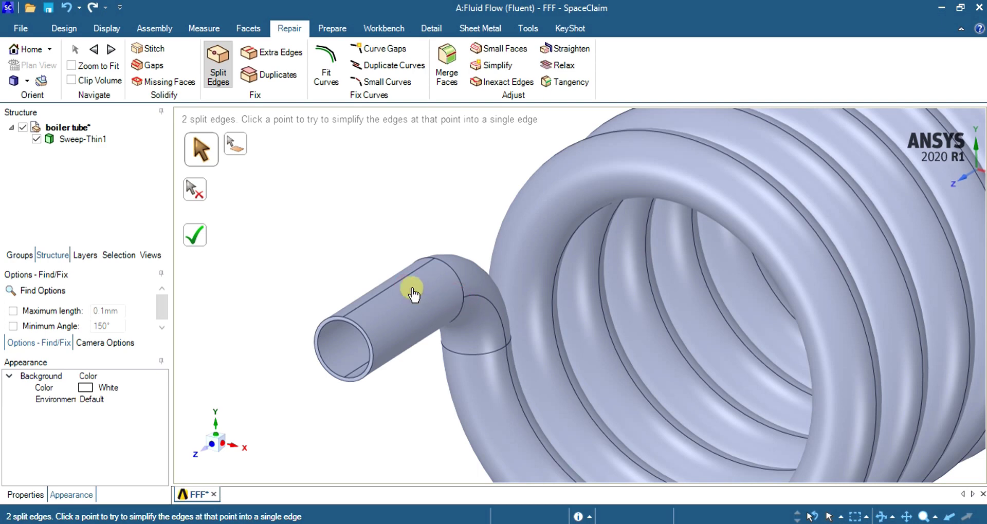
{"action": "left_click", "coordinate": [443, 236]}
{"action": "middle_click_drag", "start_coordinate": [692, 256], "coordinate": [672, 139]}
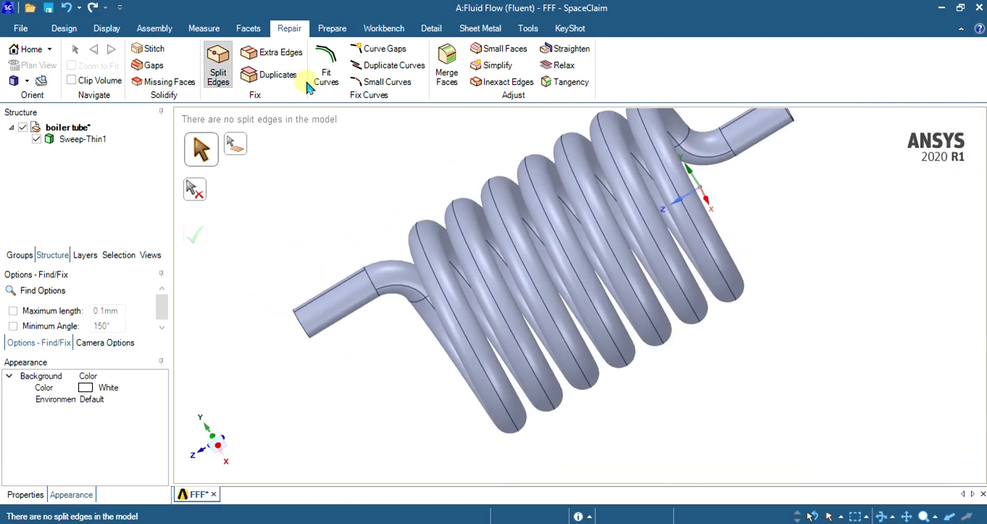
{"action": "left_click", "coordinate": [215, 65]}
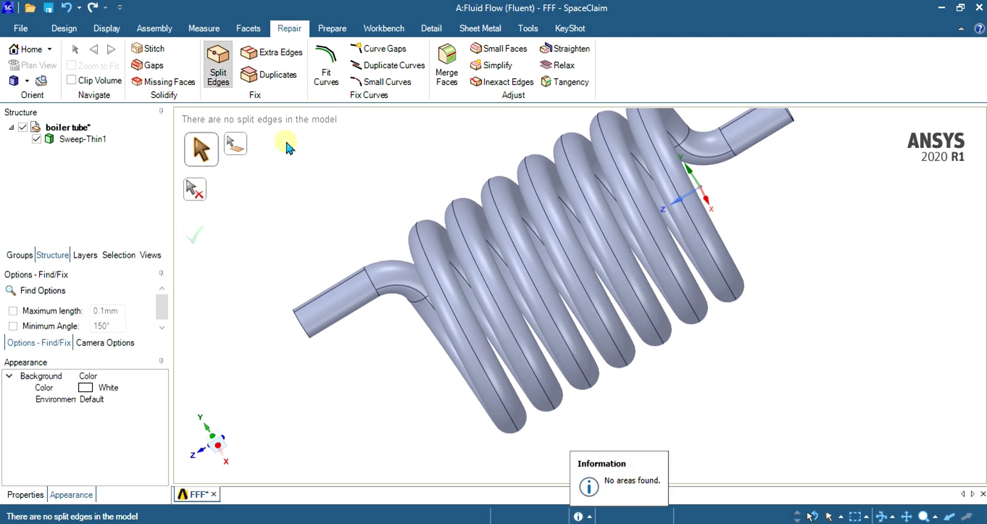
- Find the coil's extra edges and remove the two sets on the straight tube end nearest the view
{"action": "left_click", "coordinate": [272, 53]}
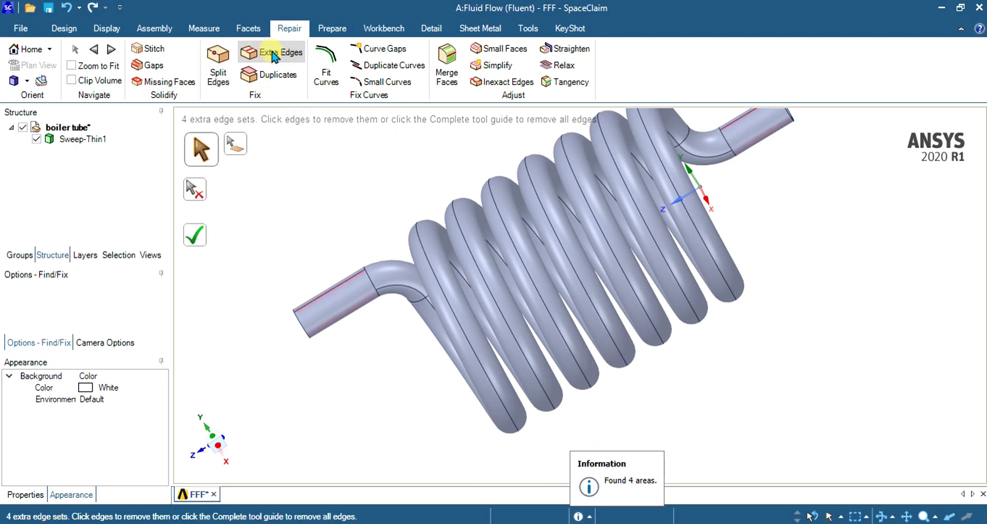
{"action": "middle_click_drag", "start_coordinate": [391, 382], "coordinate": [492, 388]}
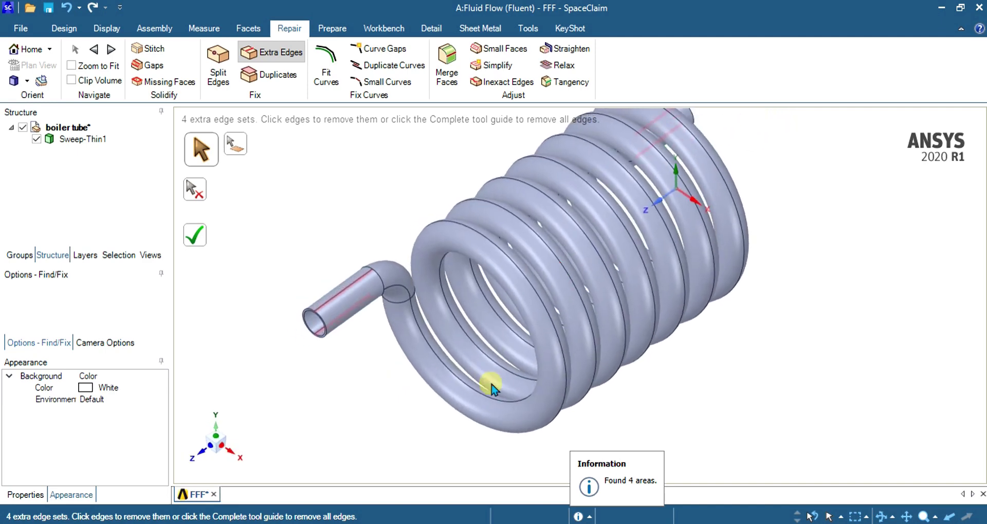
{"action": "scroll", "coordinate": [331, 313], "scroll_direction": "up", "scroll_amount": 3}
{"action": "left_click", "coordinate": [356, 296]}
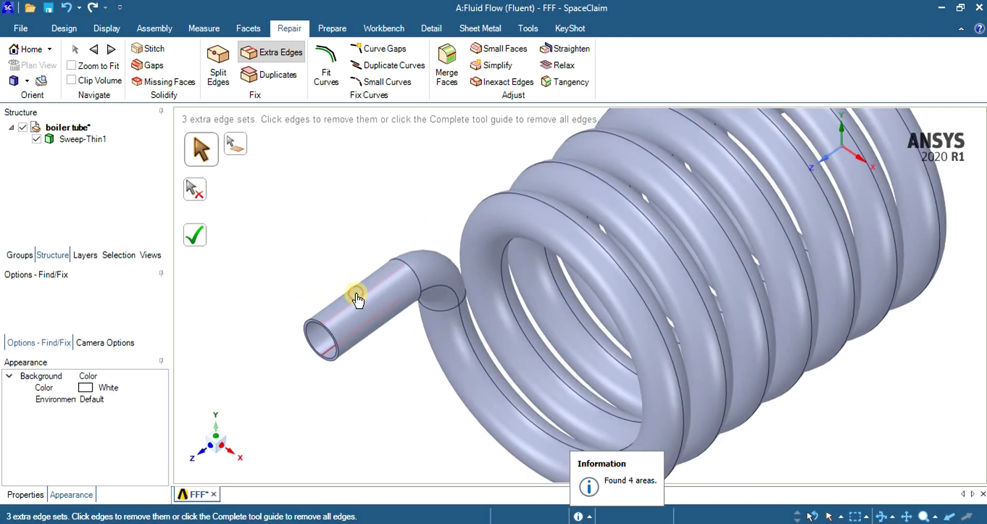
{"action": "left_click", "coordinate": [399, 302]}
- Remove the remaining extra edges on the opposite straight tube end and search for extra edges again
{"action": "scroll", "coordinate": [509, 329], "scroll_direction": "down", "scroll_amount": 3}
{"action": "middle_click_drag", "start_coordinate": [727, 208], "coordinate": [717, 188]}
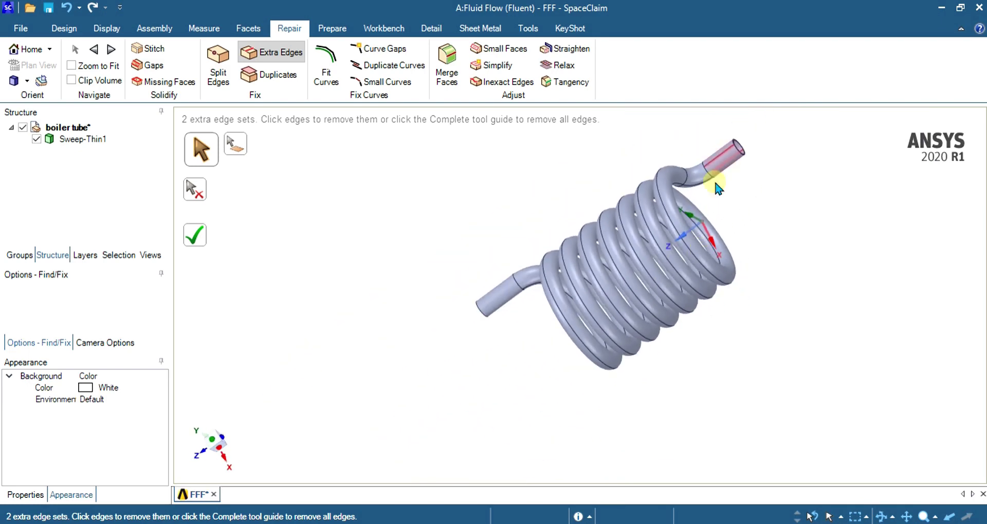
{"action": "scroll", "coordinate": [717, 185], "scroll_direction": "up", "scroll_amount": 5}
{"action": "left_click", "coordinate": [702, 183]}
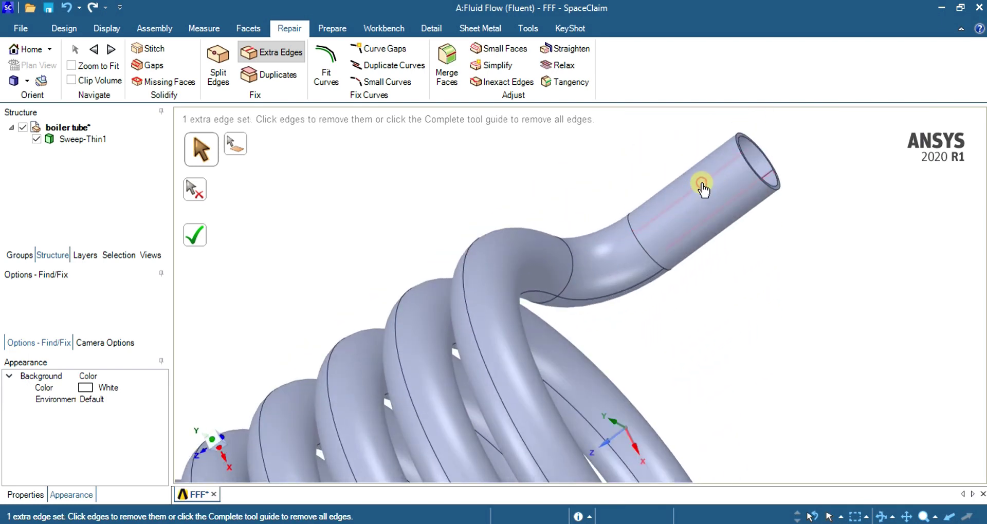
{"action": "left_click", "coordinate": [702, 187]}
{"action": "scroll", "coordinate": [713, 301], "scroll_direction": "down", "scroll_amount": 5}
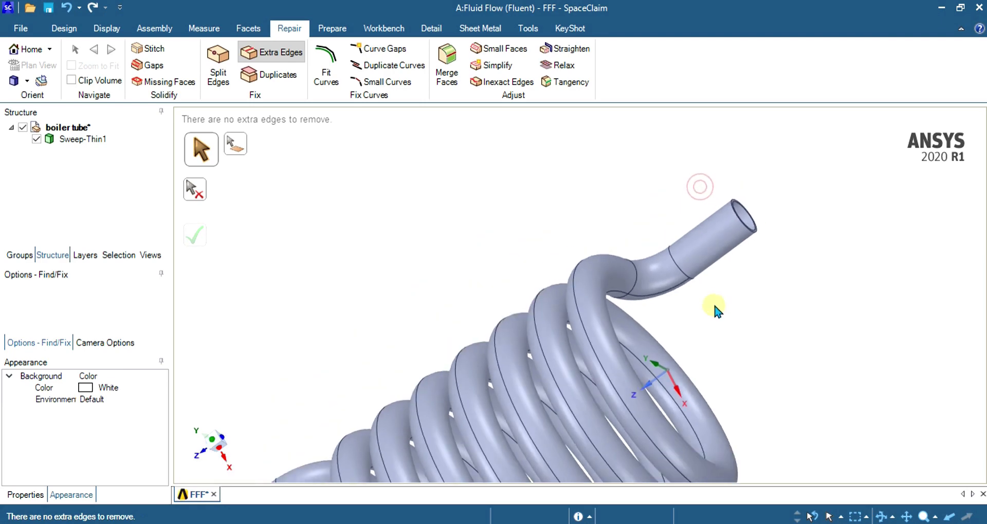
{"action": "left_click", "coordinate": [279, 56]}
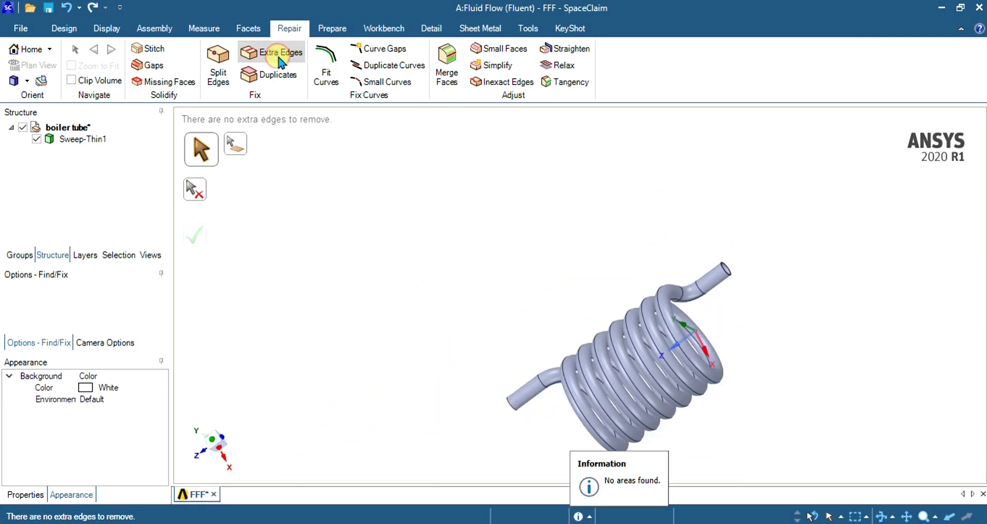
- Check the coil model for duplicate faces
{"action": "middle_click_drag", "start_coordinate": [810, 414], "coordinate": [568, 150]}
{"action": "left_click", "coordinate": [272, 76]}
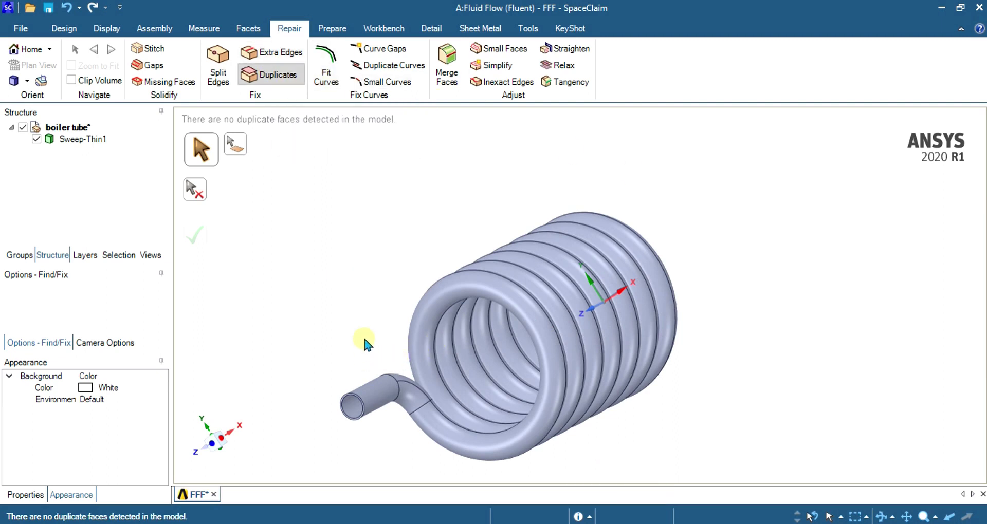
{"action": "scroll", "coordinate": [365, 342], "scroll_direction": "down", "scroll_amount": 2}
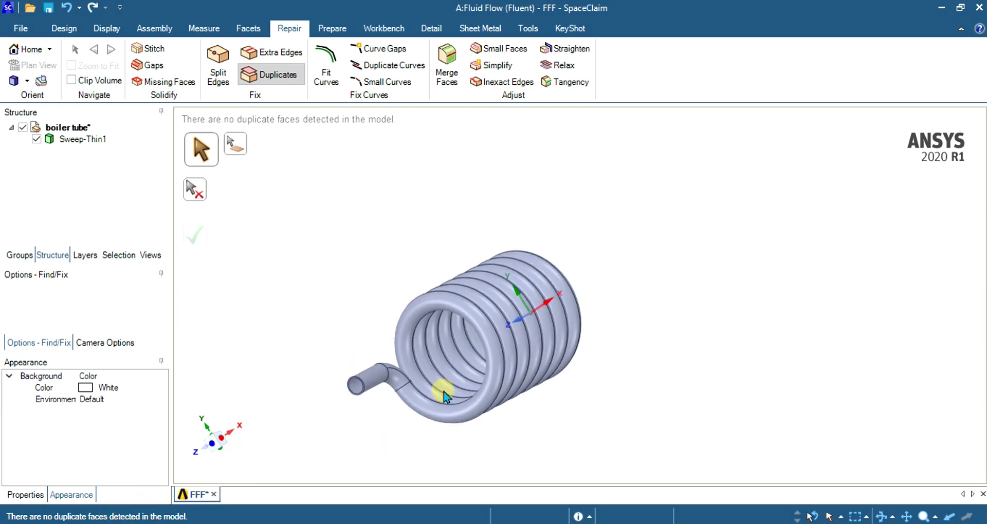
{"action": "scroll", "coordinate": [452, 360], "scroll_direction": "up", "scroll_amount": 2}
- Extract the coil's inner fluid volume from the inner edge loops at both open tube ends
{"action": "middle_click_drag", "start_coordinate": [458, 364], "coordinate": [486, 368]}
{"action": "scroll", "coordinate": [418, 346], "scroll_direction": "up", "scroll_amount": 5}
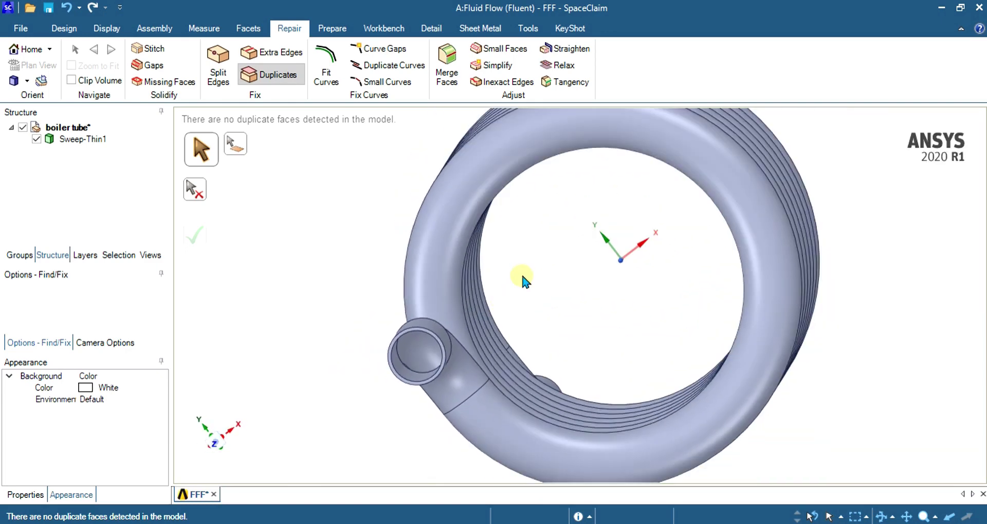
{"action": "left_click", "coordinate": [333, 28]}
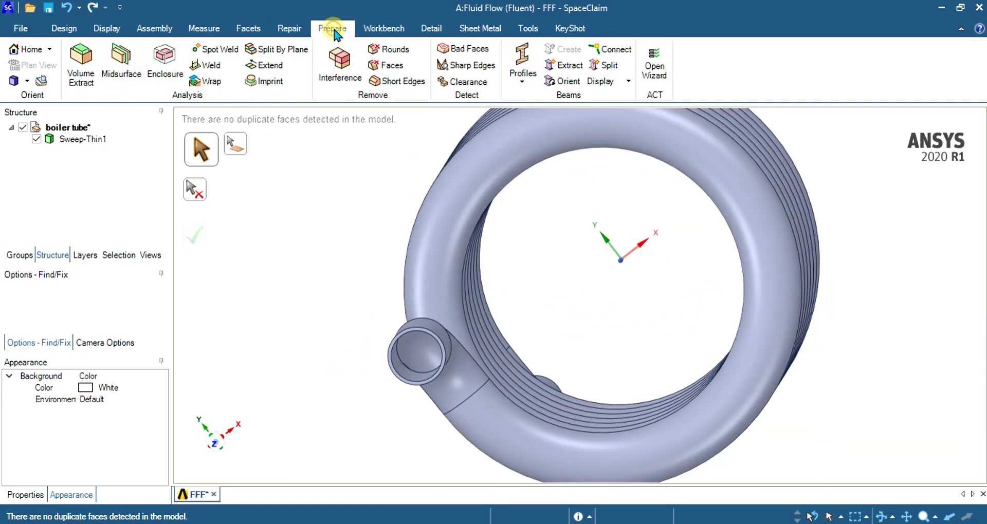
{"action": "left_click", "coordinate": [93, 79]}
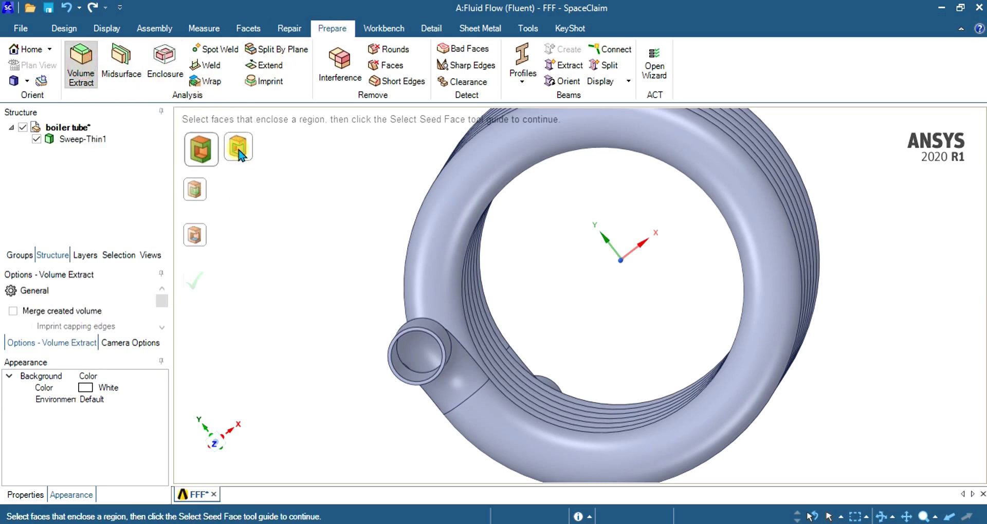
{"action": "left_click", "coordinate": [238, 150]}
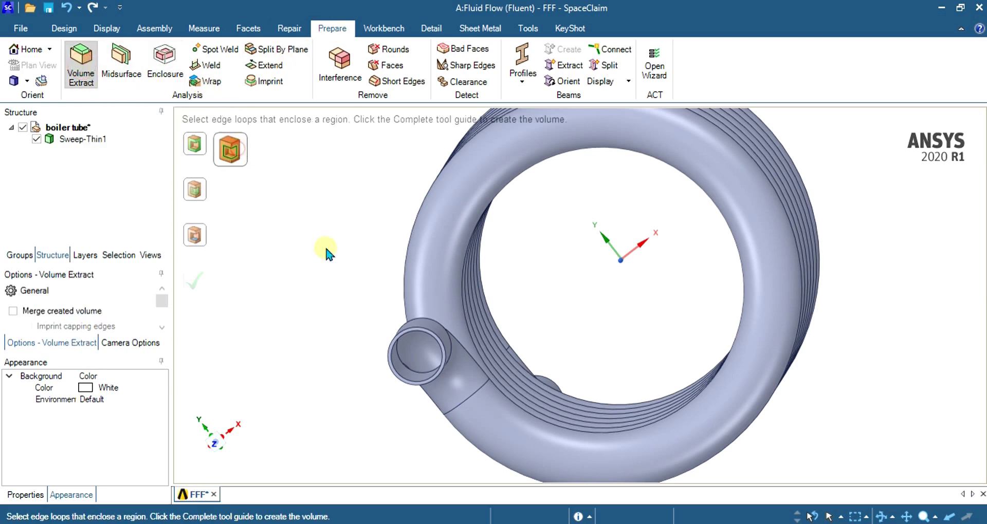
{"action": "left_click", "coordinate": [404, 338]}
{"action": "middle_click_drag", "start_coordinate": [671, 310], "coordinate": [930, 353]}
{"action": "scroll", "coordinate": [930, 353], "scroll_direction": "up", "scroll_amount": 5}
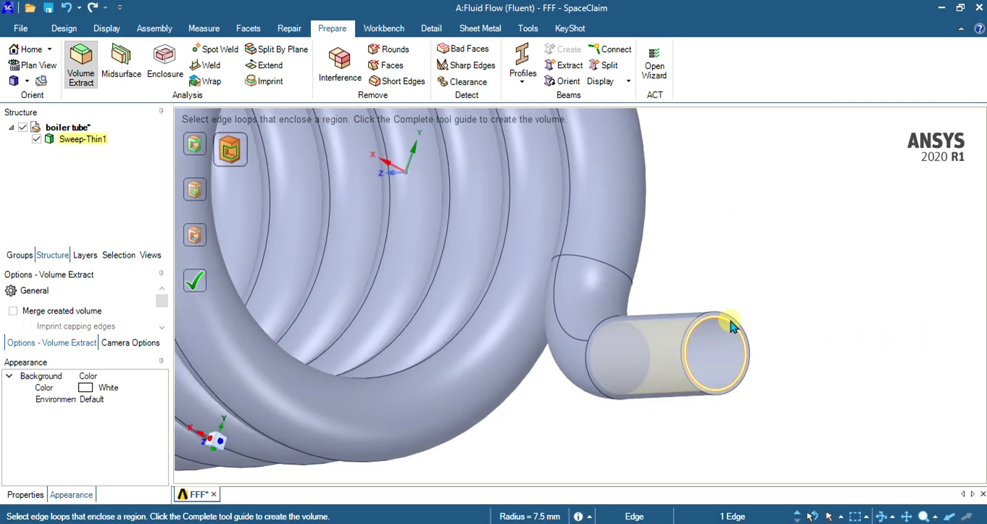
{"action": "left_click", "coordinate": [732, 327]}
{"action": "left_click", "coordinate": [195, 283]}
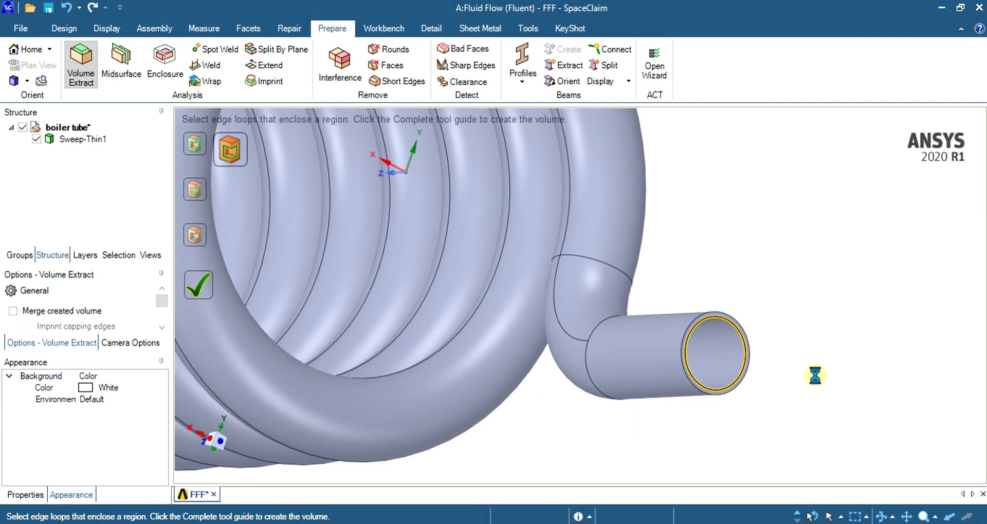
- Inspect the extracted volume at the tube end, hiding the Sweep-Thin1 body for a clear view and showing it again
{"action": "scroll", "coordinate": [814, 372], "scroll_direction": "down", "scroll_amount": 3}
{"action": "scroll", "coordinate": [814, 335], "scroll_direction": "up", "scroll_amount": 6}
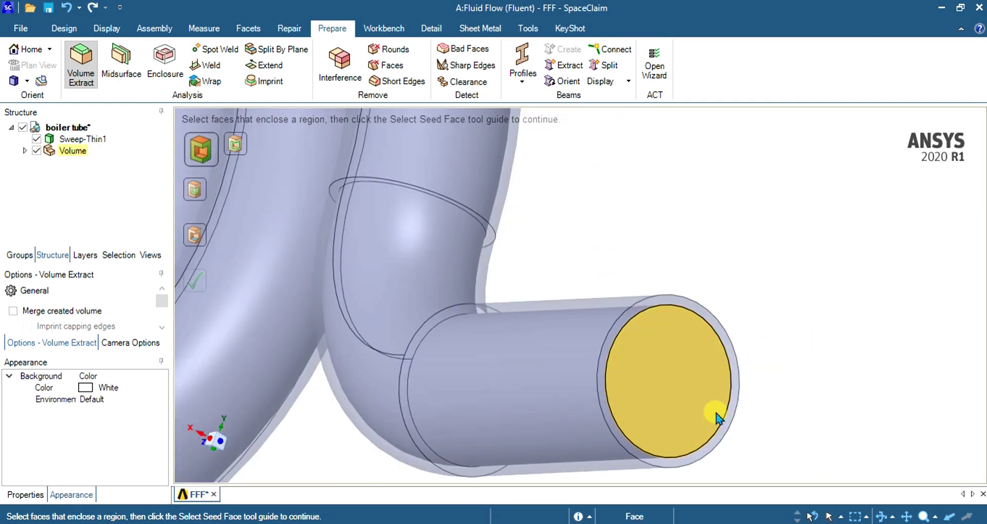
{"action": "scroll", "coordinate": [792, 391], "scroll_direction": "down", "scroll_amount": 2}
{"action": "middle_click_drag", "start_coordinate": [804, 392], "coordinate": [290, 216]}
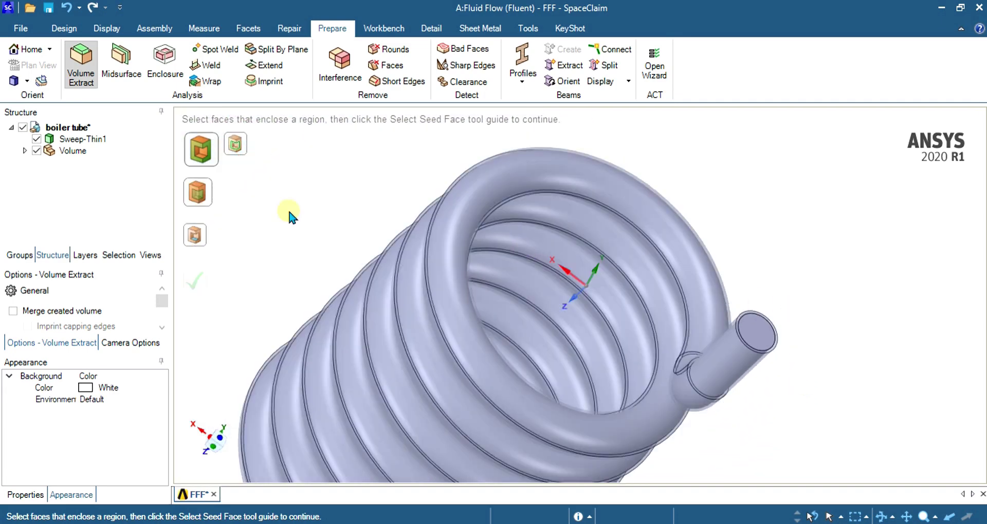
{"action": "left_click", "coordinate": [66, 153]}
{"action": "left_click", "coordinate": [25, 151]}
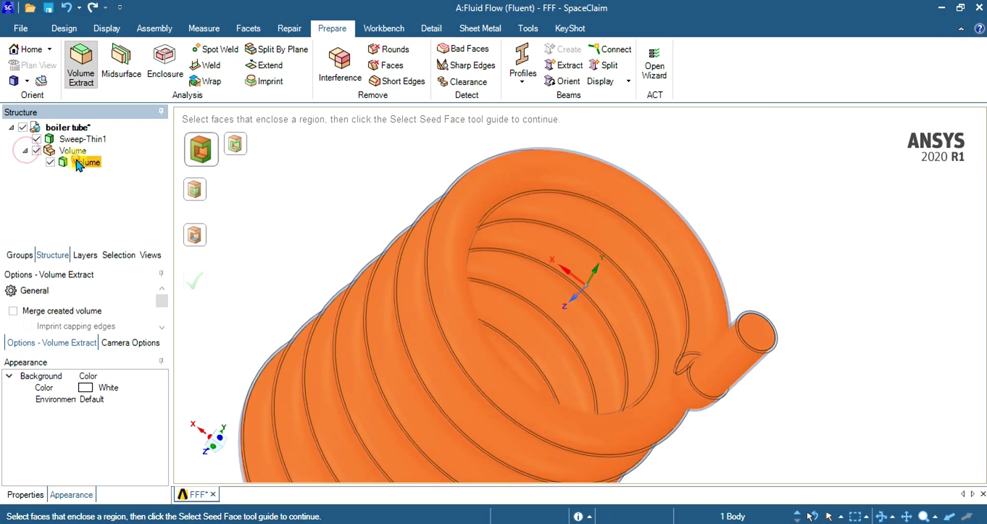
{"action": "left_click", "coordinate": [36, 139]}
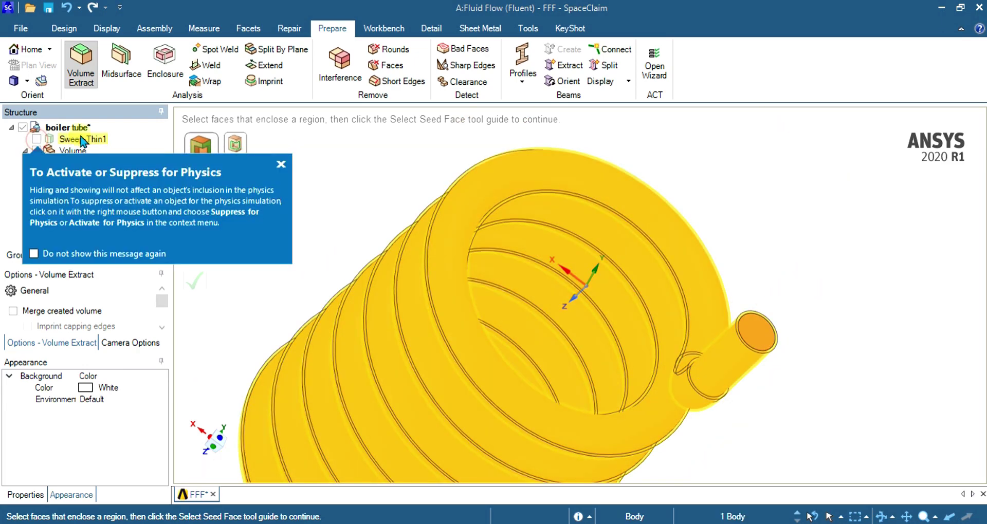
{"action": "scroll", "coordinate": [776, 302], "scroll_direction": "down", "scroll_amount": 3}
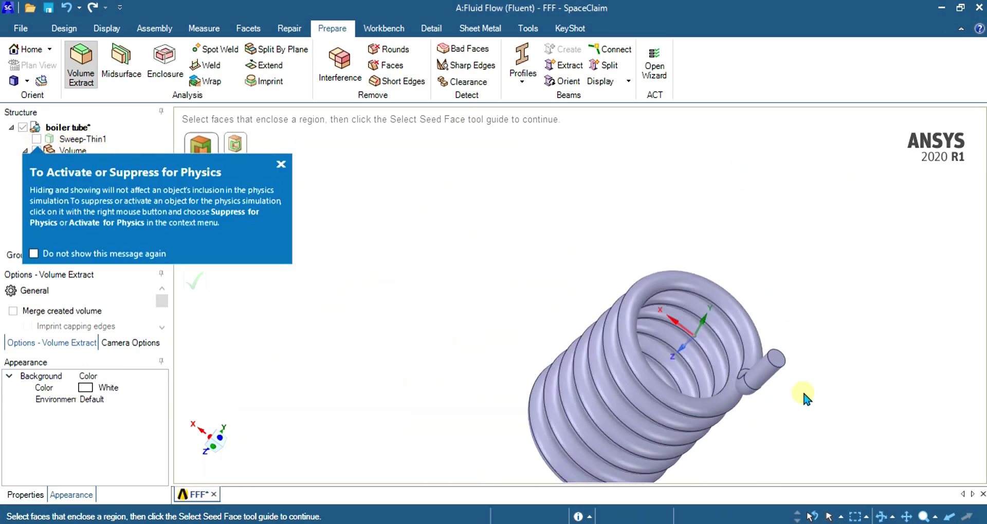
{"action": "scroll", "coordinate": [802, 396], "scroll_direction": "up", "scroll_amount": 3}
{"action": "left_click", "coordinate": [37, 141]}
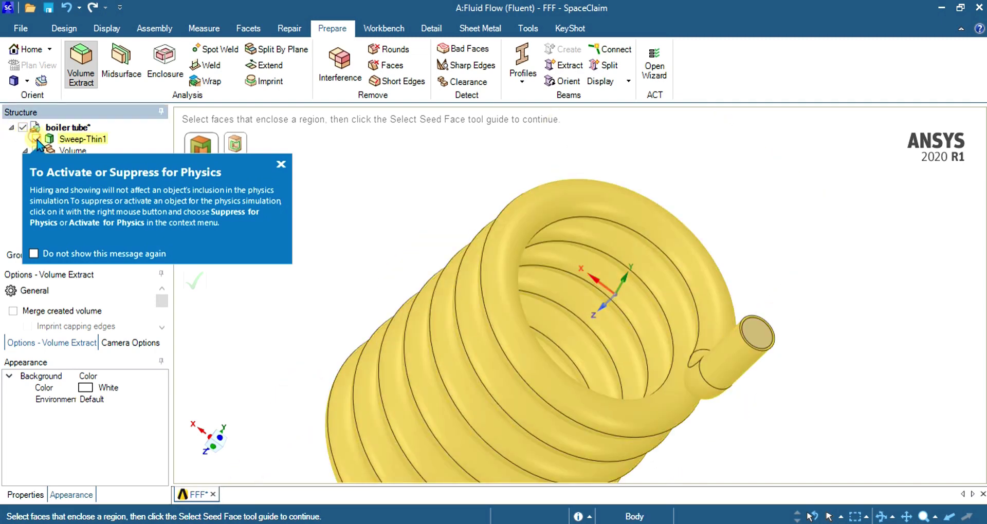
{"action": "middle_click_drag", "start_coordinate": [789, 372], "coordinate": [771, 431]}
- Switch to Workbench and update the Geometry cell of the Fluid Flow (Fluent) system
{"action": "left_click", "coordinate": [943, 7]}
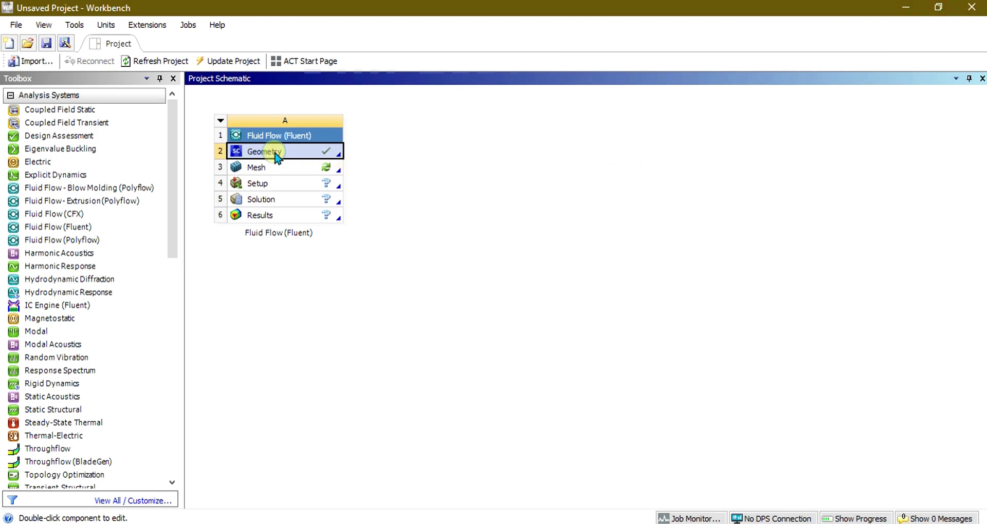
{"action": "right_click", "coordinate": [277, 157]}
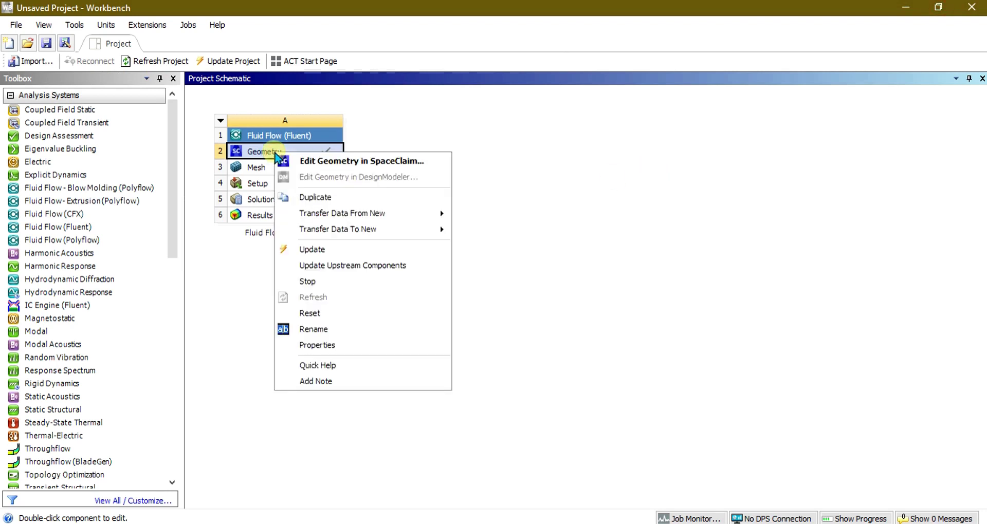
{"action": "left_click", "coordinate": [335, 250]}
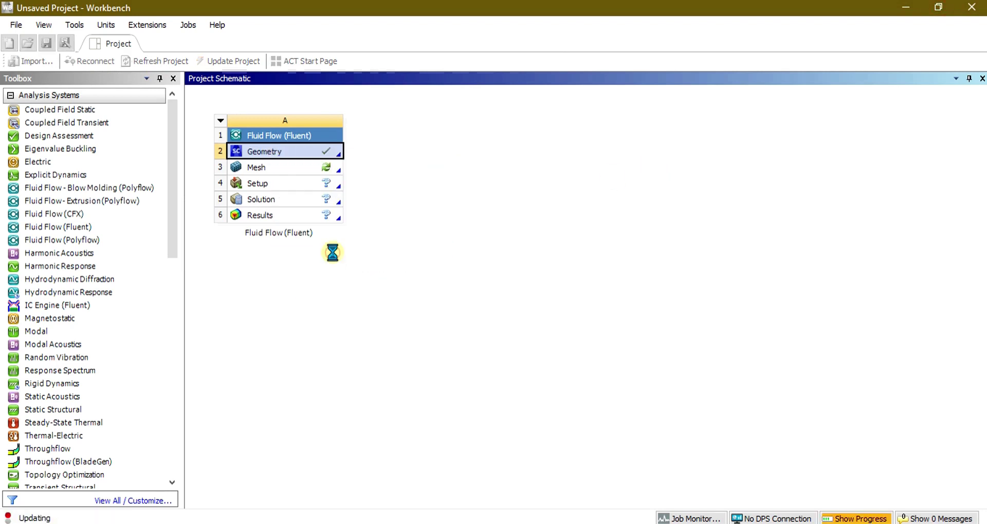
{"action": "right_click", "coordinate": [284, 156]}
{"action": "left_click", "coordinate": [327, 249]}
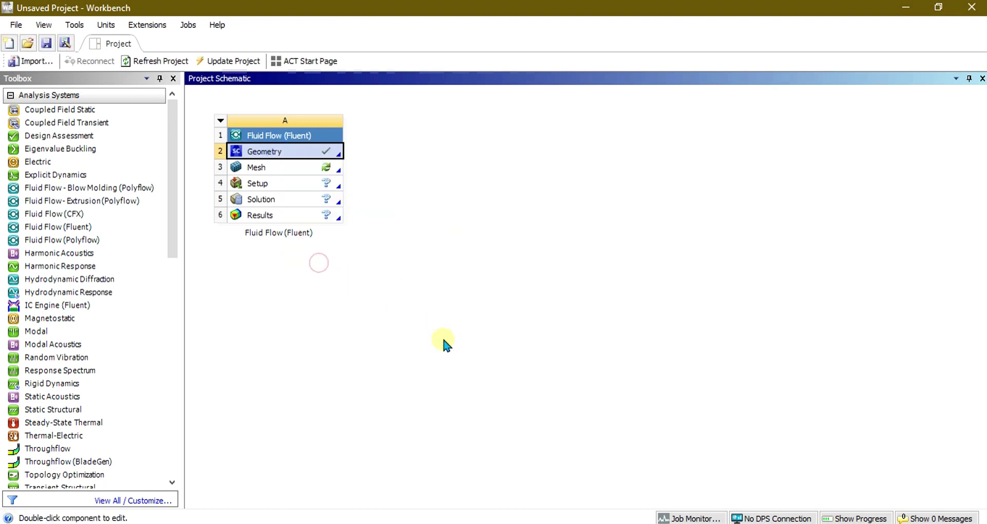
- Open the Mesh cell of the Fluid Flow (Fluent) system for editing in ANSYS Meshing
{"action": "left_click", "coordinate": [270, 174]}
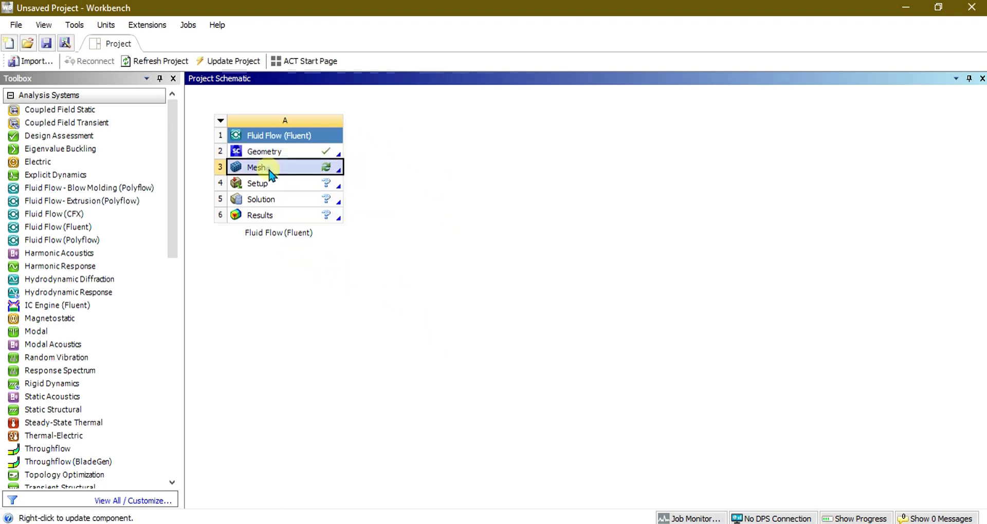
{"action": "right_click", "coordinate": [270, 173]}
{"action": "left_click", "coordinate": [288, 178]}
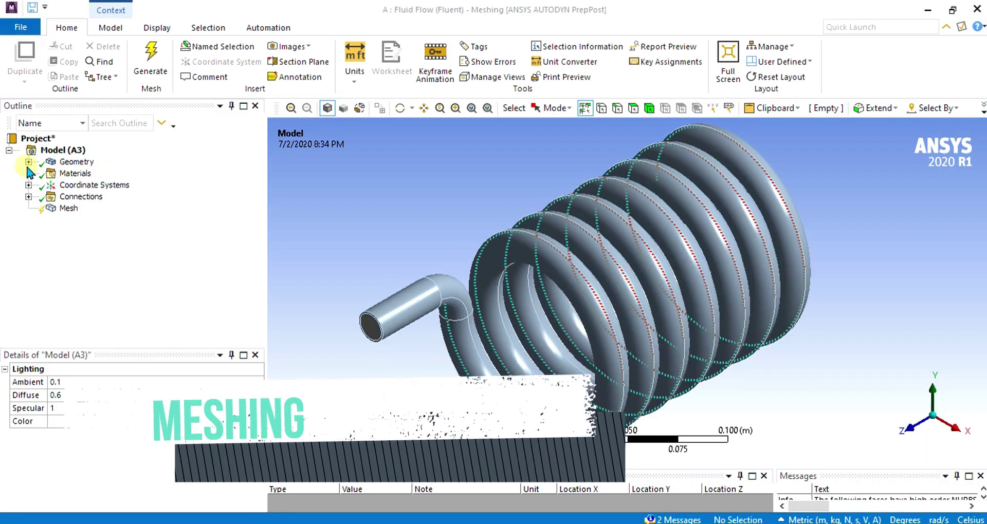
- Set the Fluid/Solid property of the Volume body to Fluid and check the setting of the Sweep-Thin1 body
{"action": "left_click", "coordinate": [28, 162]}
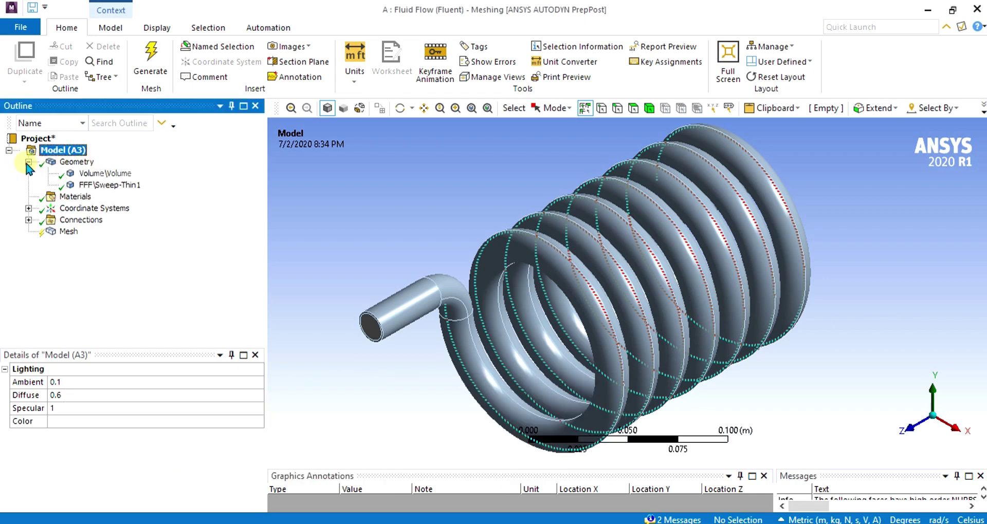
{"action": "left_click", "coordinate": [82, 175]}
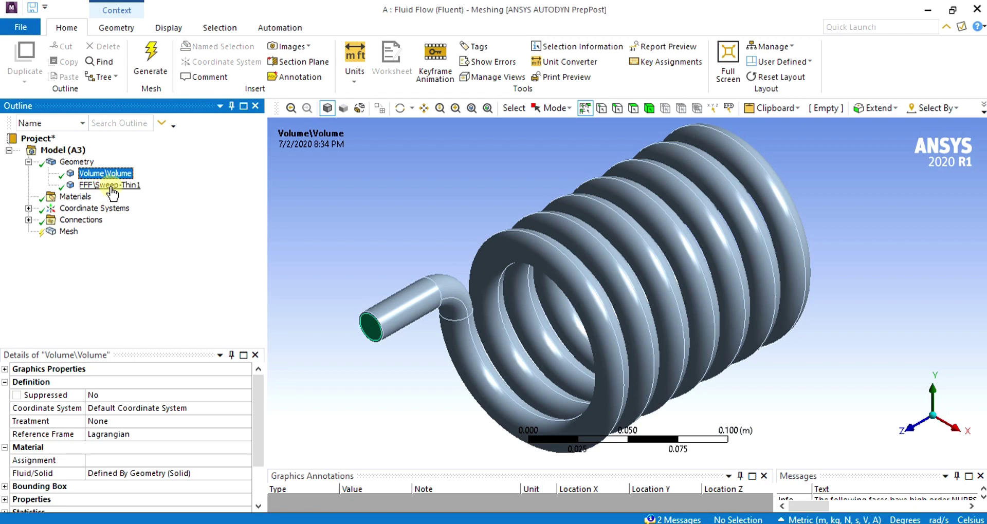
{"action": "left_click_drag", "start_coordinate": [260, 397], "coordinate": [258, 411]}
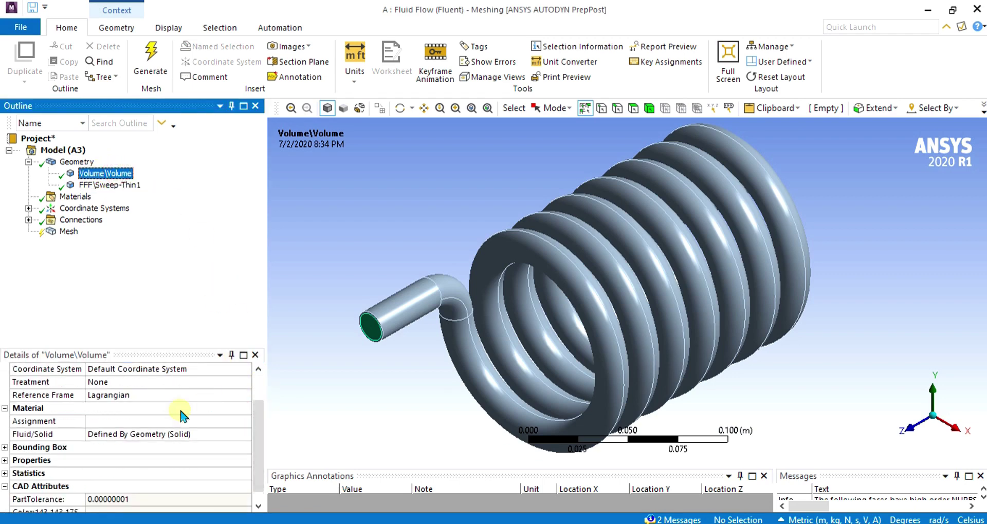
{"action": "left_click", "coordinate": [172, 434]}
{"action": "left_click", "coordinate": [245, 434]}
{"action": "left_click", "coordinate": [171, 460]}
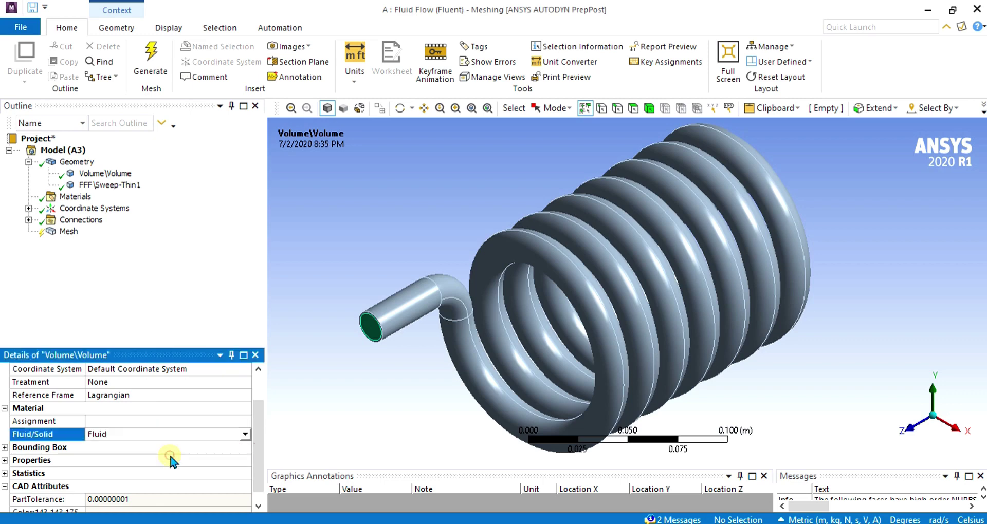
{"action": "left_click", "coordinate": [103, 185]}
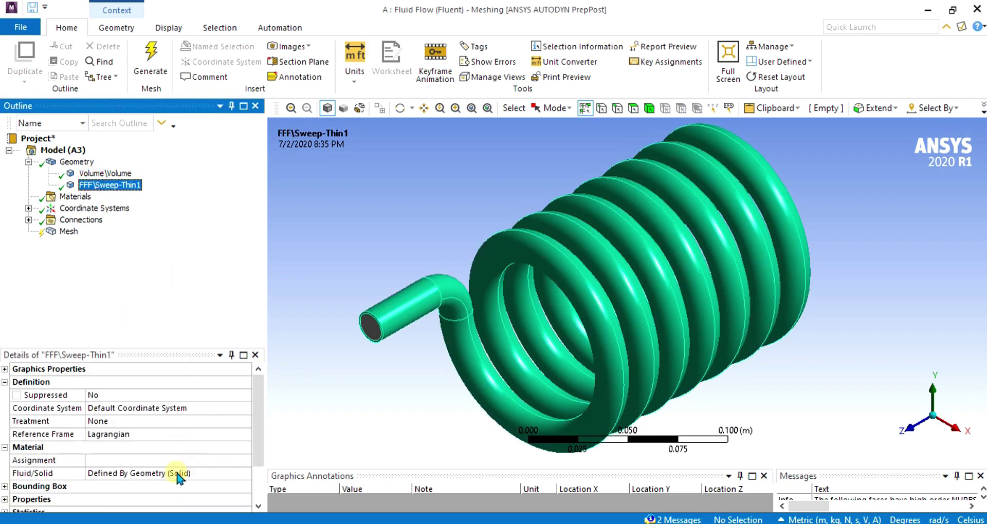
{"action": "key", "text": "Up"}
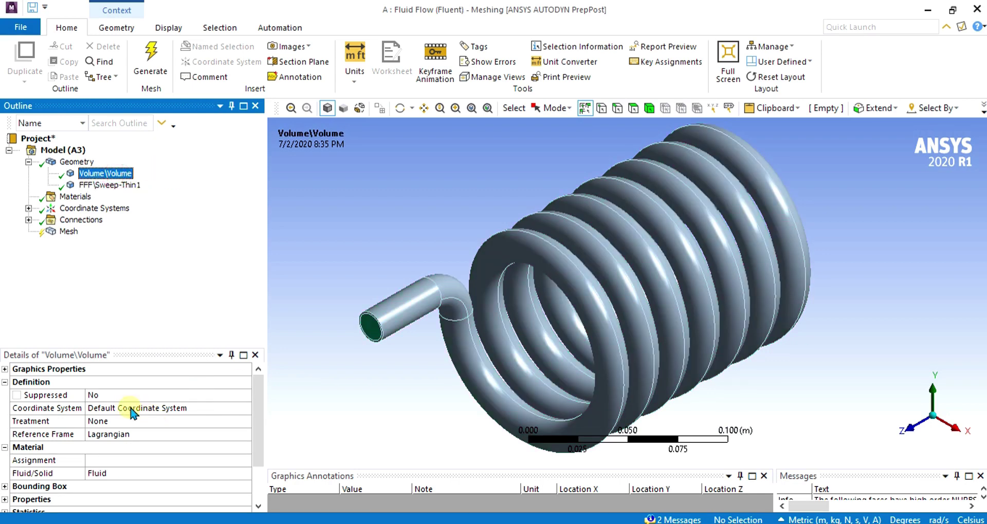
- Review the materials and the contact region between the fluid volume and tube wall, examining the contact and target bodies
{"action": "left_click", "coordinate": [70, 198]}
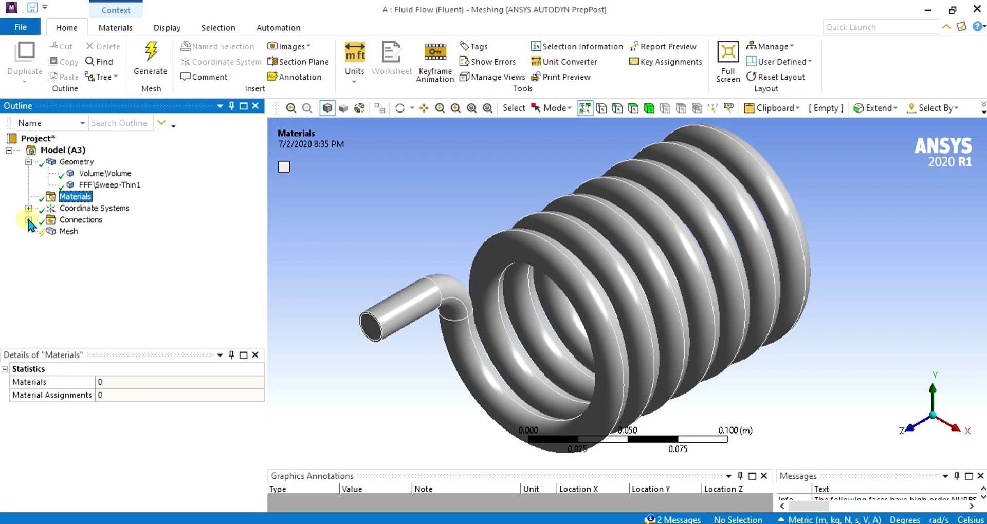
{"action": "left_click", "coordinate": [77, 220]}
{"action": "left_click", "coordinate": [28, 220]}
{"action": "left_click", "coordinate": [94, 232]}
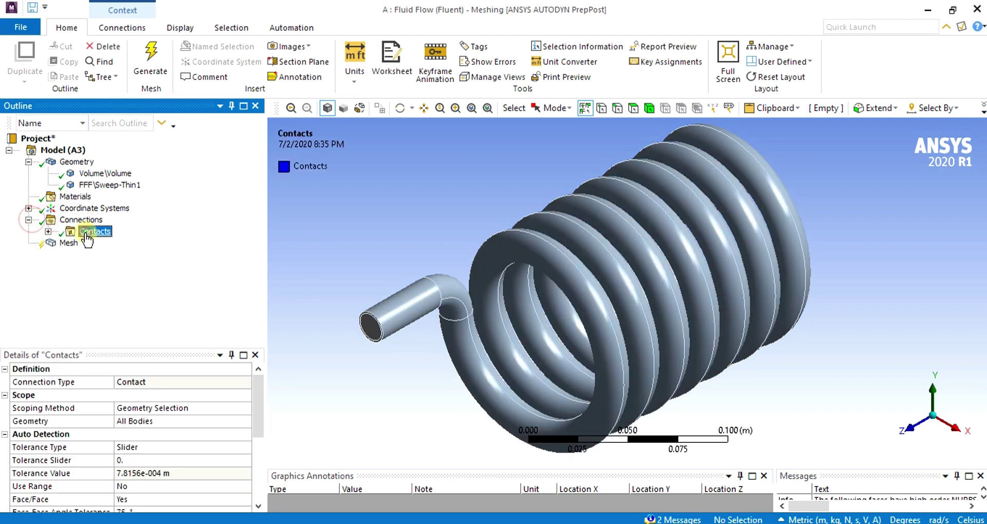
{"action": "double_click", "coordinate": [103, 233]}
{"action": "left_click", "coordinate": [124, 242]}
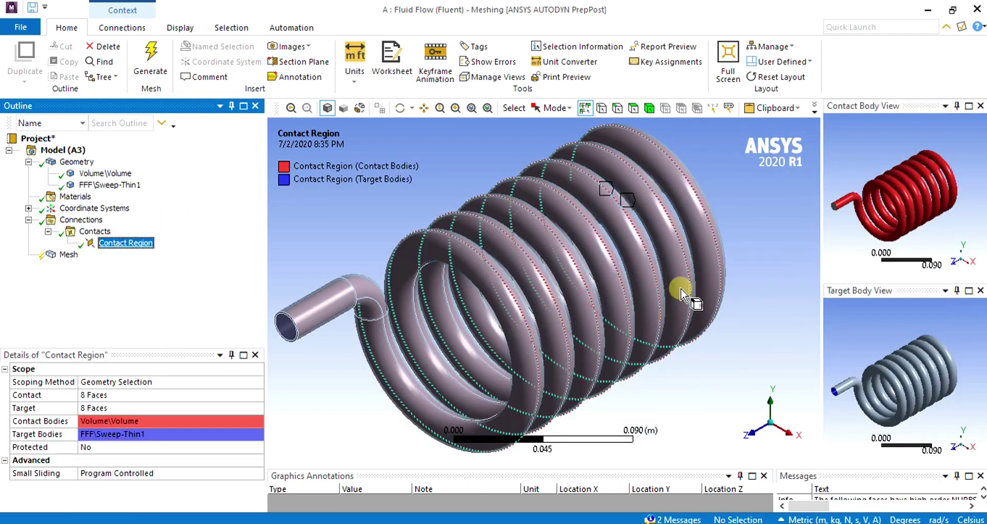
{"action": "left_click", "coordinate": [899, 208]}
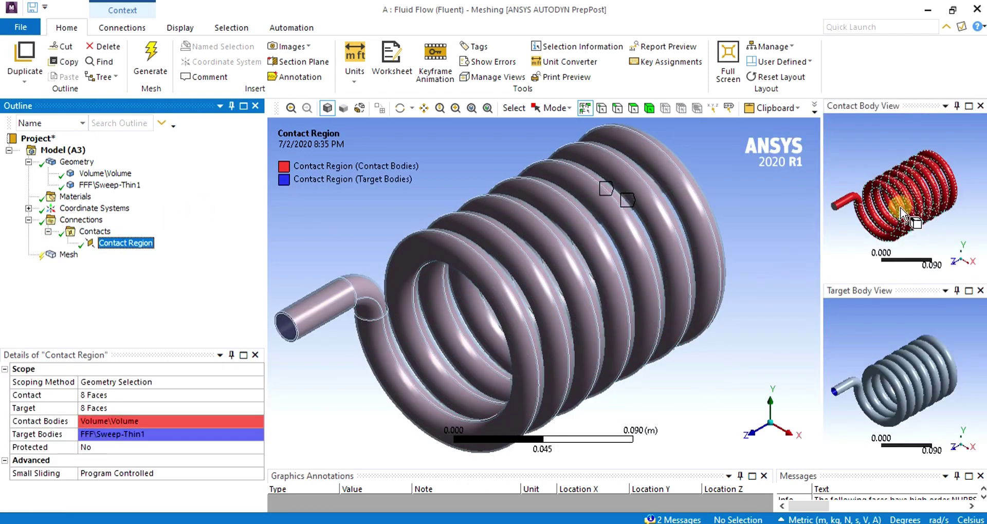
{"action": "scroll", "coordinate": [853, 395], "scroll_direction": "up", "scroll_amount": 2}
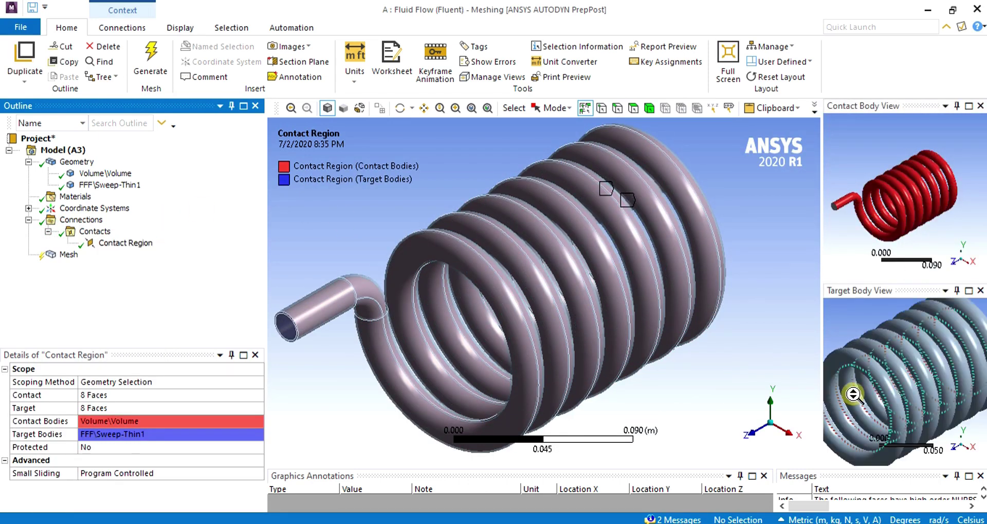
{"action": "scroll", "coordinate": [853, 395], "scroll_direction": "down", "scroll_amount": 2}
{"action": "middle_click_drag", "start_coordinate": [853, 395], "coordinate": [874, 396]}
{"action": "scroll", "coordinate": [931, 391], "scroll_direction": "up", "scroll_amount": 2}
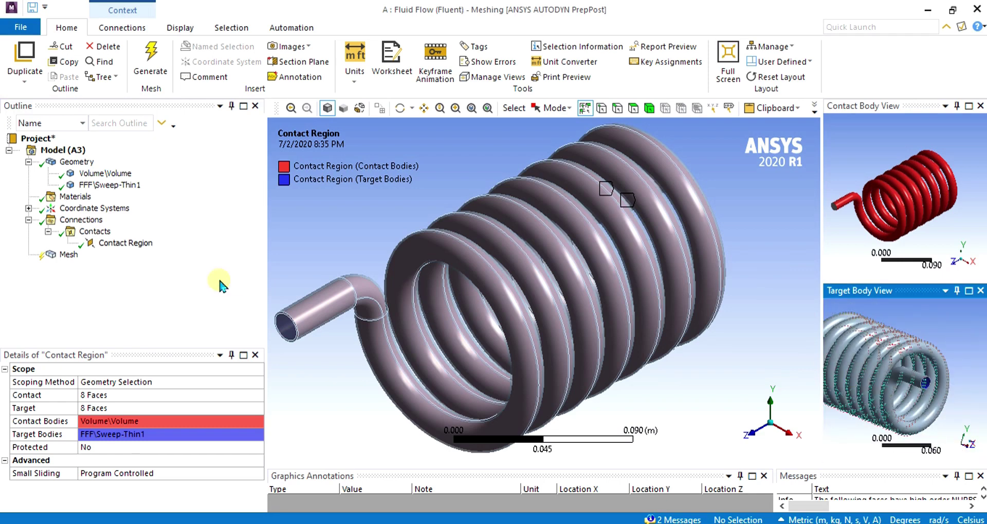
- Generate the mesh for both coil bodies with the default CFD settings for Fluent
{"action": "left_click", "coordinate": [72, 256]}
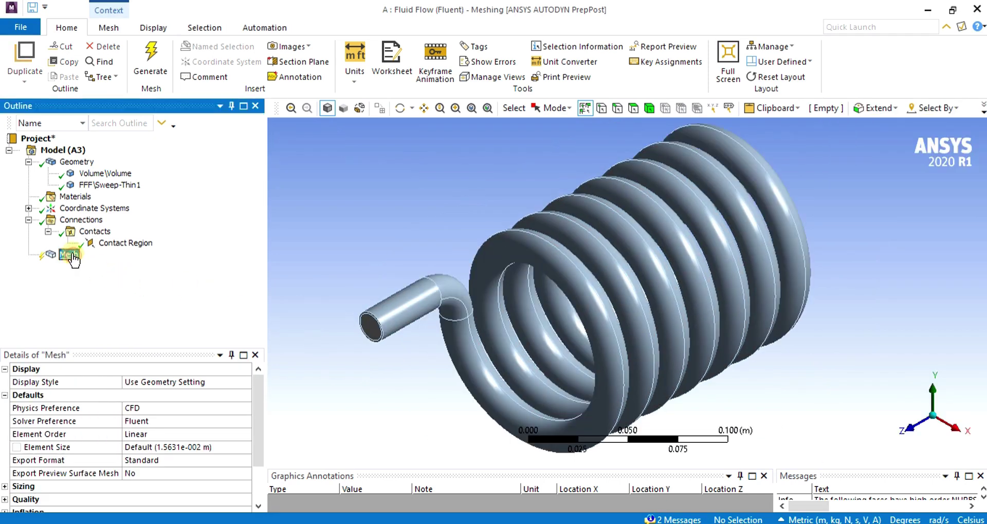
{"action": "left_click", "coordinate": [28, 219]}
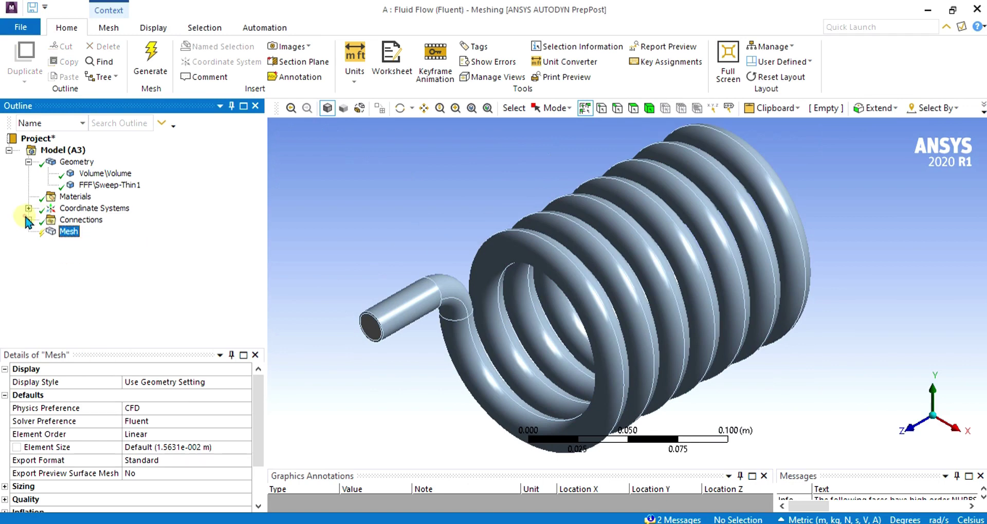
{"action": "right_click", "coordinate": [68, 235]}
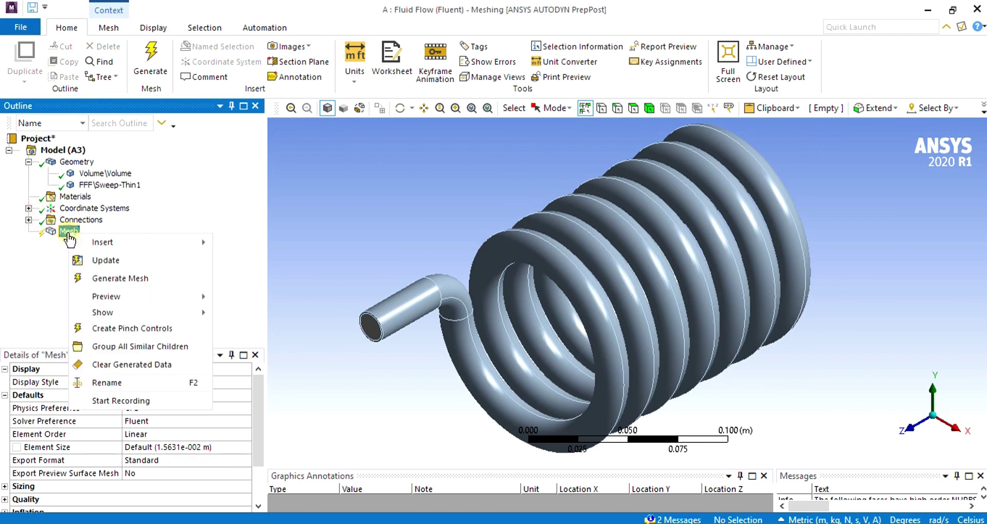
{"action": "left_click", "coordinate": [139, 280]}
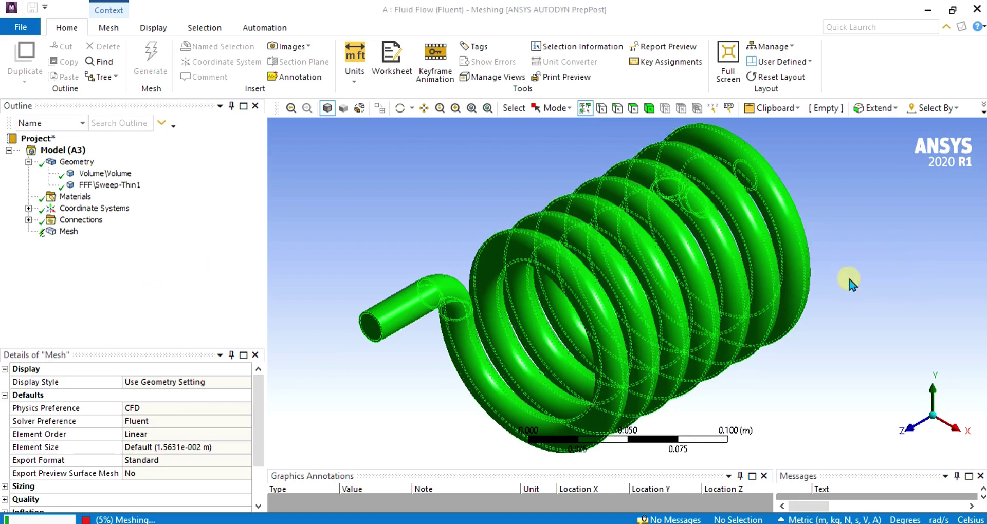
{"action": "scroll", "coordinate": [847, 277], "scroll_direction": "up", "scroll_amount": 1}
{"action": "scroll", "coordinate": [847, 278], "scroll_direction": "down", "scroll_amount": 3}
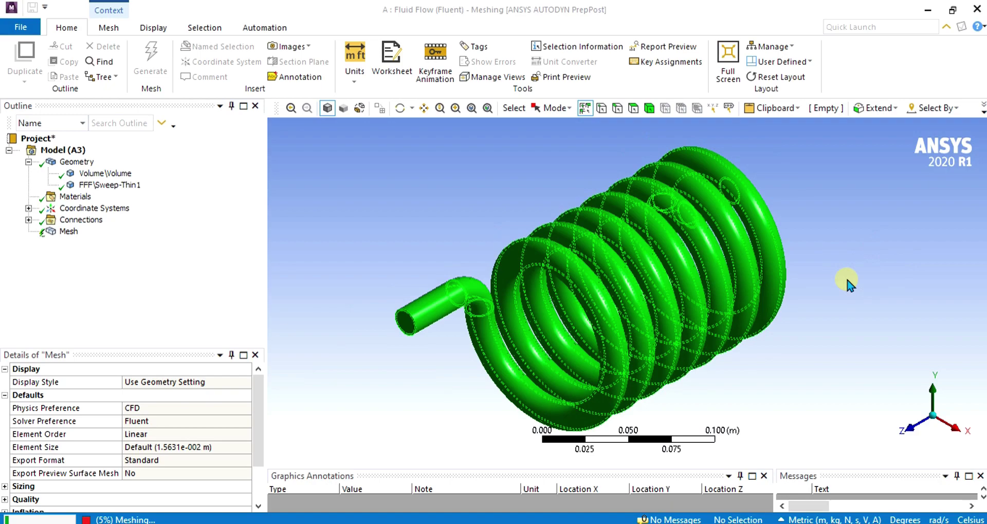
- Inspect the generated mesh on the coil body and at both tube ends
{"action": "scroll", "coordinate": [701, 334], "scroll_direction": "up", "scroll_amount": 2}
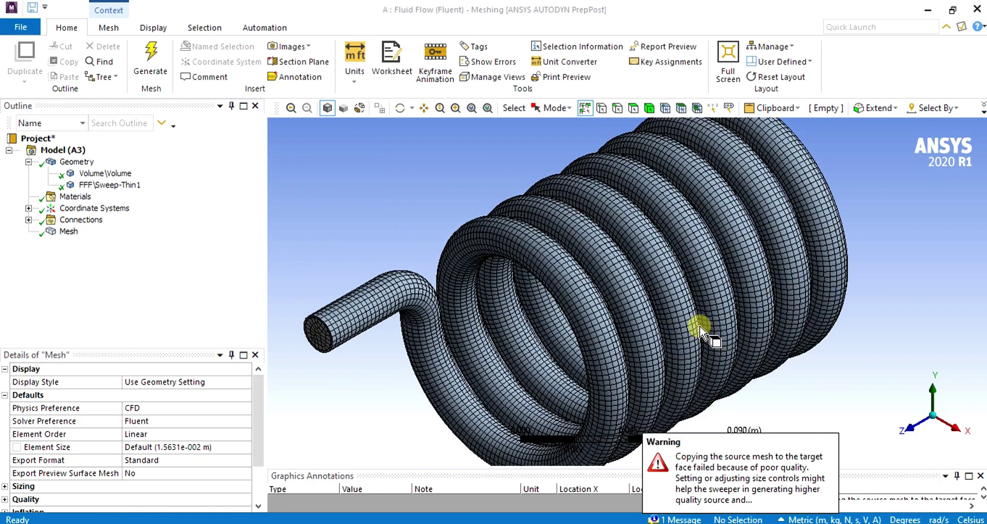
{"action": "scroll", "coordinate": [694, 334], "scroll_direction": "down", "scroll_amount": 2}
{"action": "scroll", "coordinate": [687, 352], "scroll_direction": "up", "scroll_amount": 2}
{"action": "middle_click_drag", "start_coordinate": [696, 370], "coordinate": [905, 220]}
{"action": "scroll", "coordinate": [553, 263], "scroll_direction": "up", "scroll_amount": 3}
{"action": "scroll", "coordinate": [552, 262], "scroll_direction": "down", "scroll_amount": 5}
{"action": "middle_click_drag", "start_coordinate": [638, 372], "coordinate": [496, 262]}
{"action": "scroll", "coordinate": [476, 375], "scroll_direction": "up", "scroll_amount": 3}
{"action": "middle_click_drag", "start_coordinate": [476, 376], "coordinate": [584, 364]}
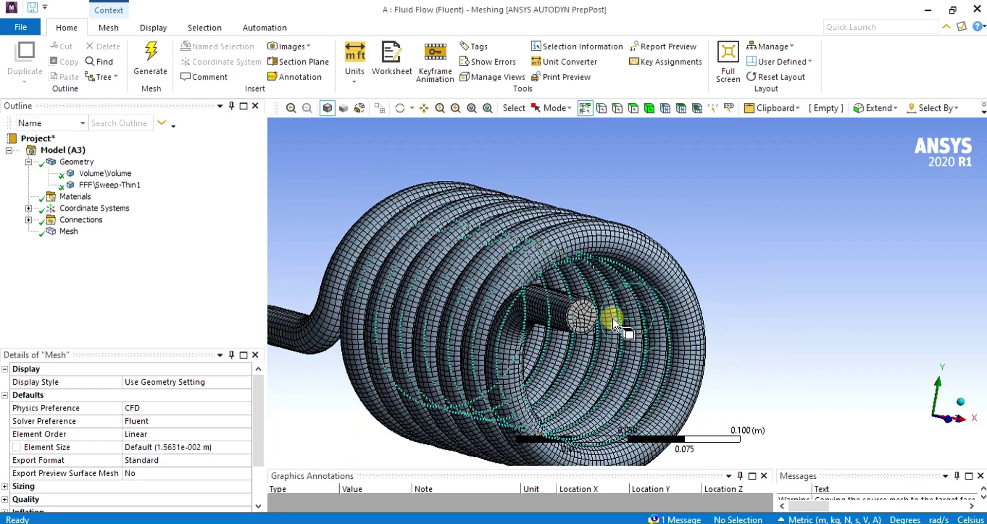
- Create a named selection called Inlet on the fluid face at the tube end inside the coil
{"action": "left_click", "coordinate": [587, 319]}
{"action": "scroll", "coordinate": [551, 347], "scroll_direction": "up", "scroll_amount": 5}
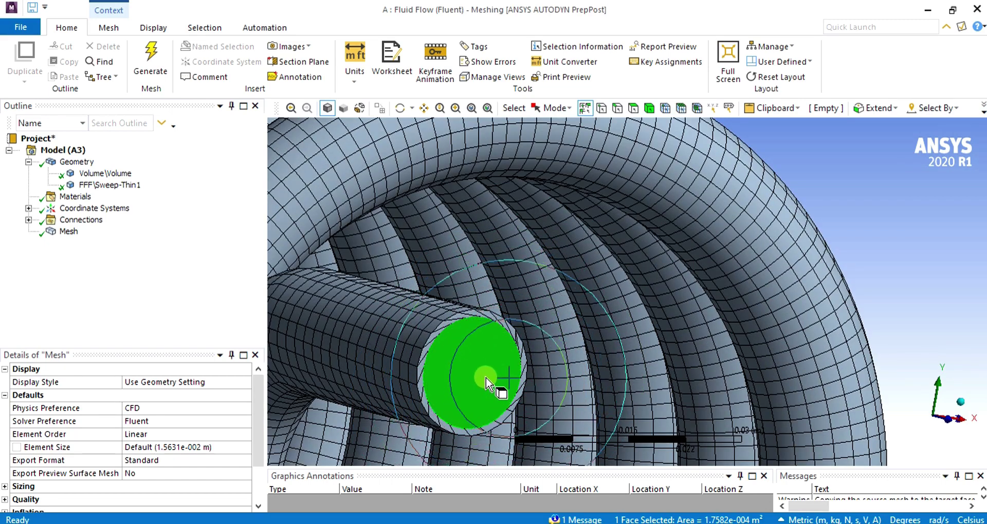
{"action": "right_click", "coordinate": [486, 376]}
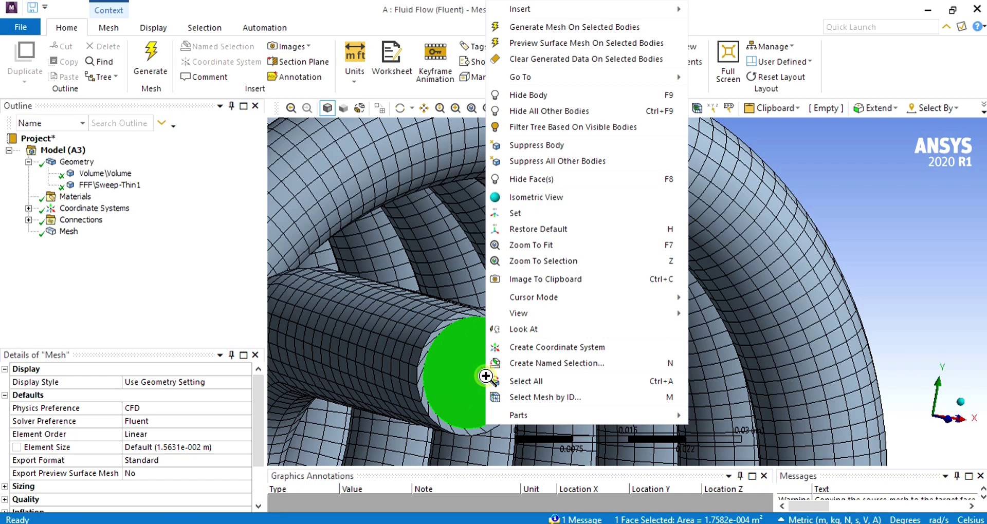
{"action": "left_click", "coordinate": [560, 365]}
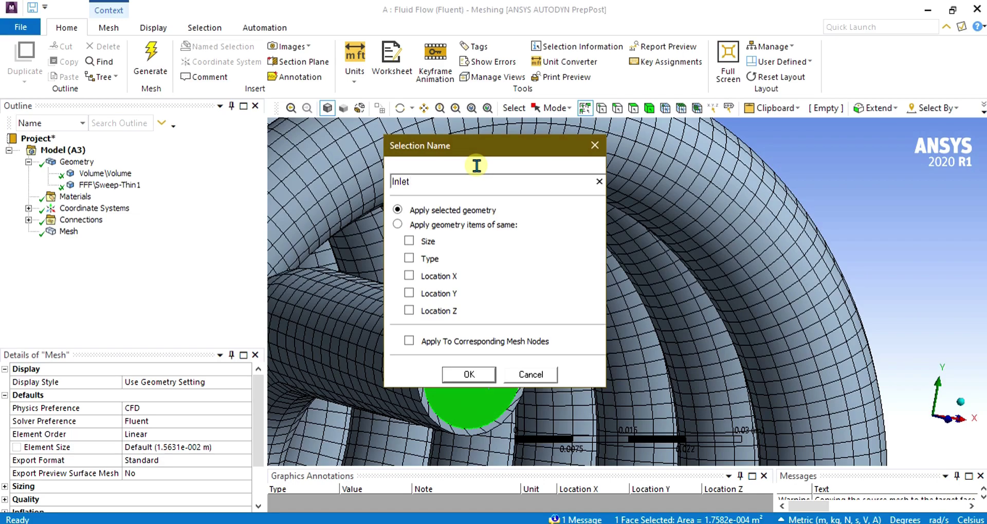
{"action": "left_click", "coordinate": [465, 374]}
- Create a named selection called Outlet on the fluid face at the opposite end of the tube
{"action": "scroll", "coordinate": [541, 289], "scroll_direction": "down", "scroll_amount": 10}
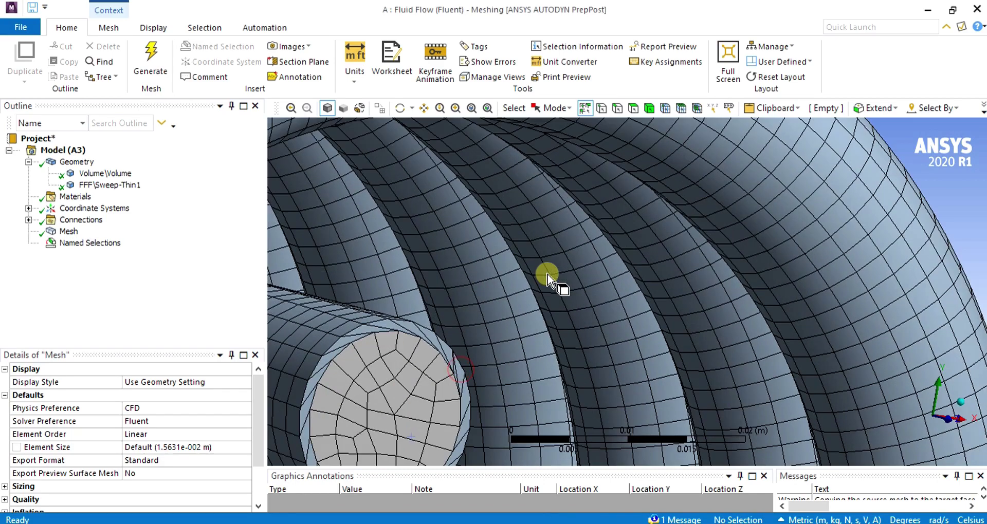
{"action": "middle_click_drag", "start_coordinate": [548, 279], "coordinate": [337, 308]}
{"action": "scroll", "coordinate": [337, 308], "scroll_direction": "up", "scroll_amount": 5}
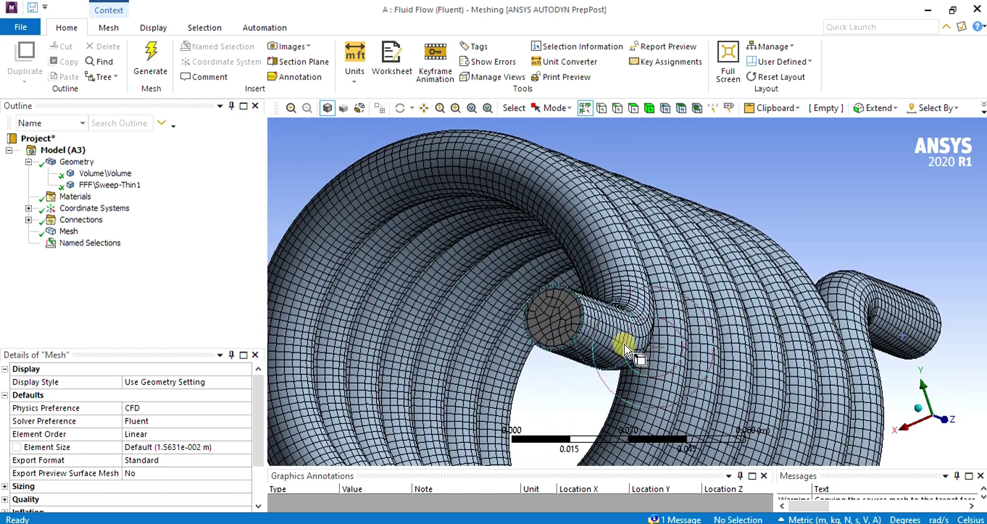
{"action": "left_click", "coordinate": [557, 319]}
{"action": "right_click", "coordinate": [557, 319]}
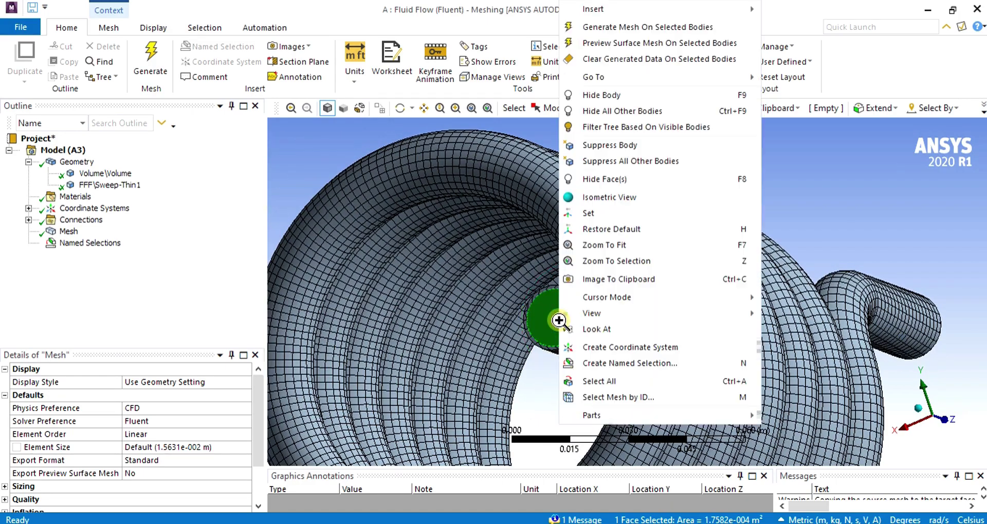
{"action": "left_click", "coordinate": [636, 363]}
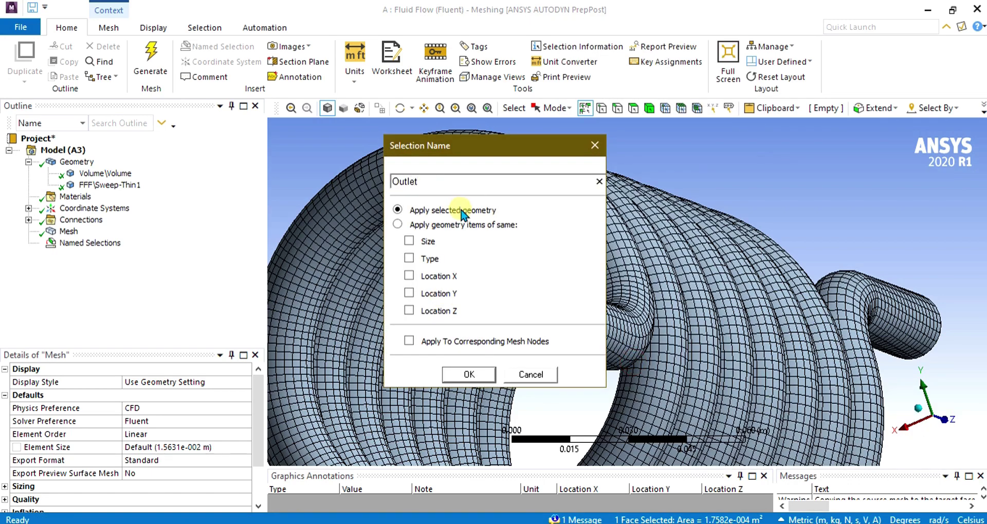
{"action": "left_click", "coordinate": [466, 374]}
- Hide the Volume fluid body to isolate the tube wall
{"action": "middle_click_drag", "start_coordinate": [933, 266], "coordinate": [679, 324]}
{"action": "scroll", "coordinate": [679, 324], "scroll_direction": "up", "scroll_amount": 5}
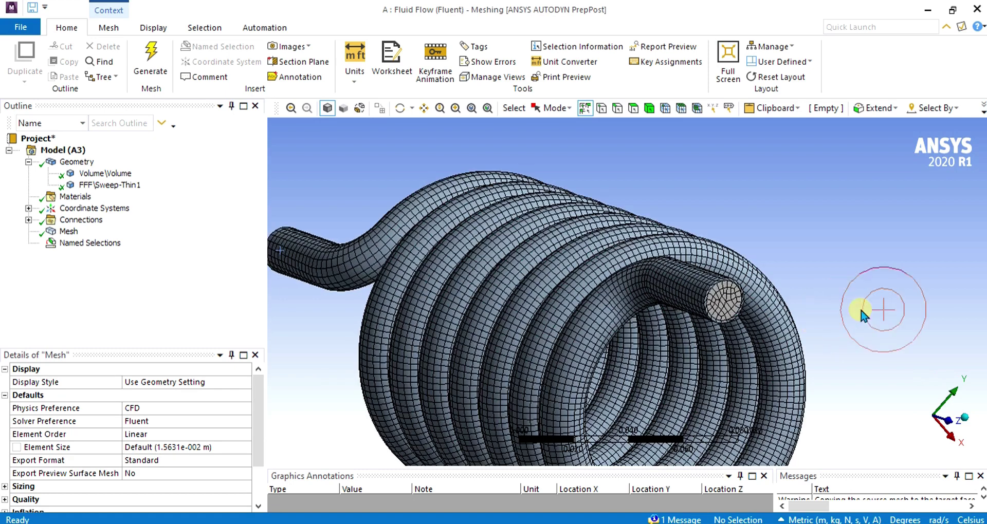
{"action": "left_click", "coordinate": [77, 162]}
{"action": "left_click", "coordinate": [105, 173]}
{"action": "right_click", "coordinate": [82, 173]}
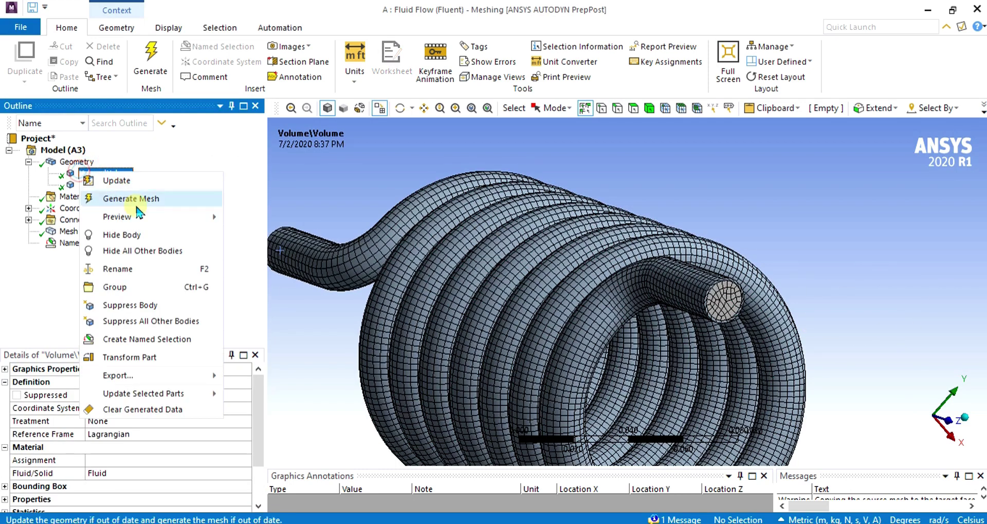
{"action": "left_click", "coordinate": [148, 236]}
- Create a named selection called Solid Wall from the Sweep-Thin1 body
{"action": "left_click", "coordinate": [117, 186]}
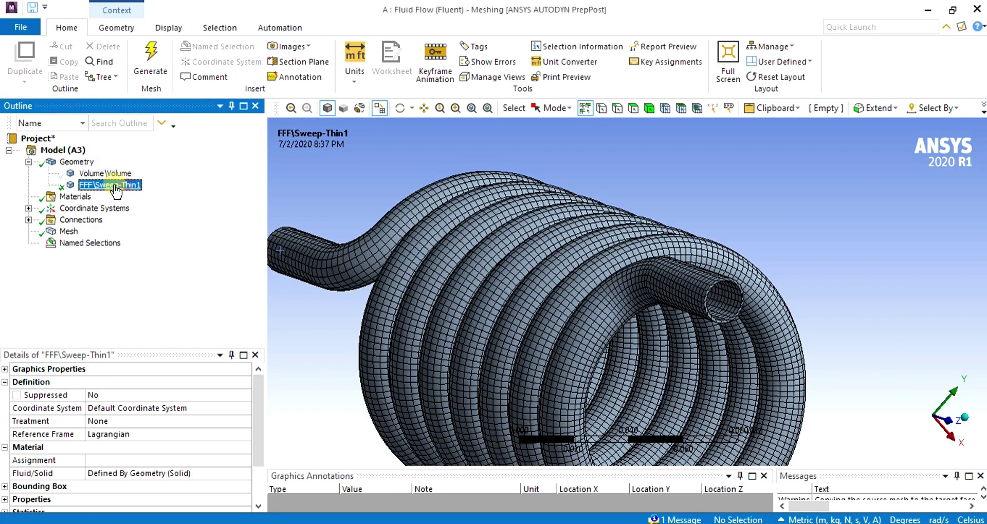
{"action": "right_click", "coordinate": [116, 188]}
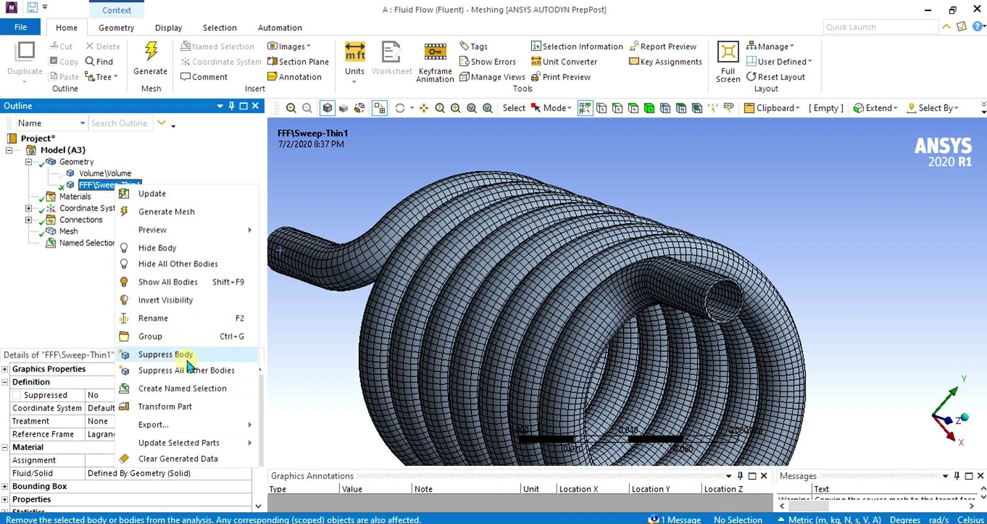
{"action": "left_click", "coordinate": [215, 390]}
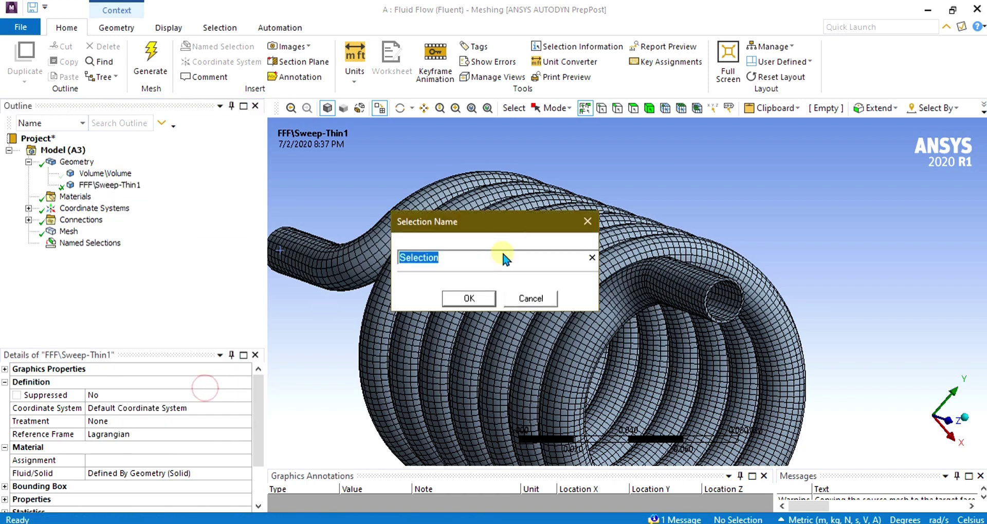
{"action": "key", "text": "BackSpace"}
{"action": "type", "text": "Solid"}
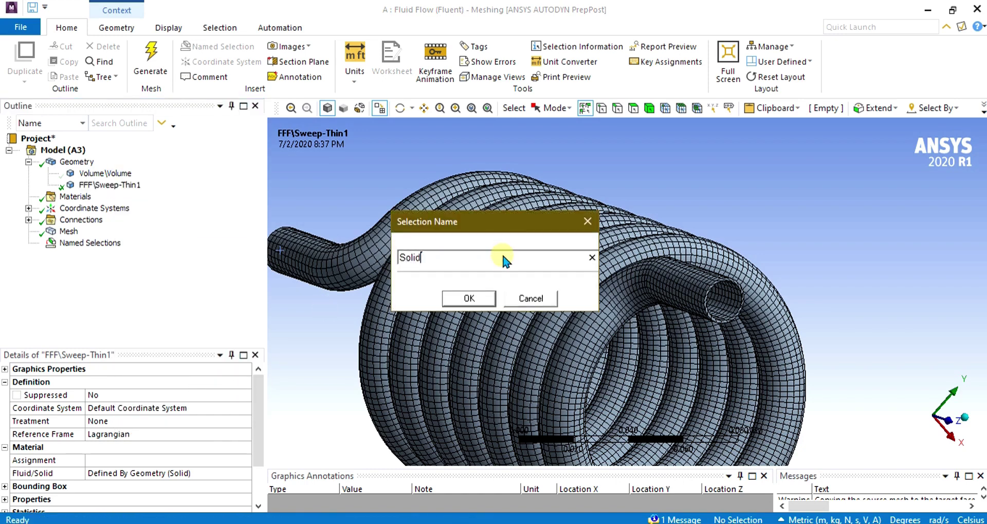
{"action": "type", "text": " Wall"}
{"action": "left_click", "coordinate": [470, 298]}
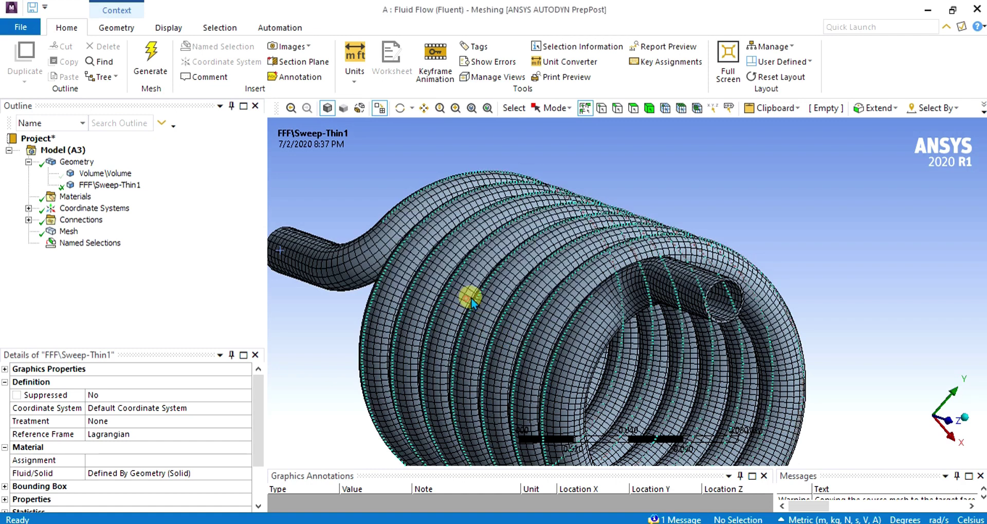
- Show the Volume fluid body again and hide the Sweep-Thin1 body
{"action": "right_click", "coordinate": [111, 175]}
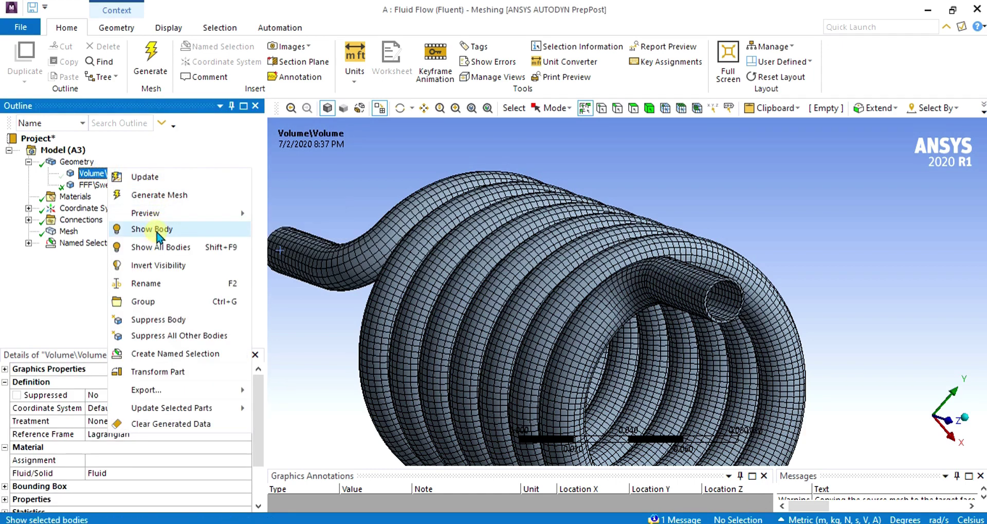
{"action": "left_click", "coordinate": [156, 231]}
{"action": "left_click", "coordinate": [115, 185]}
{"action": "right_click", "coordinate": [115, 185]}
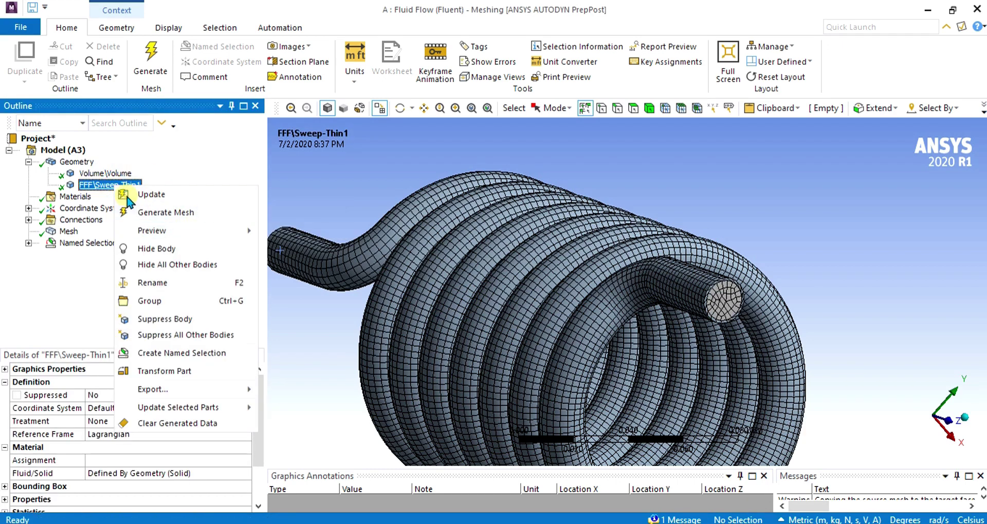
{"action": "left_click", "coordinate": [174, 247]}
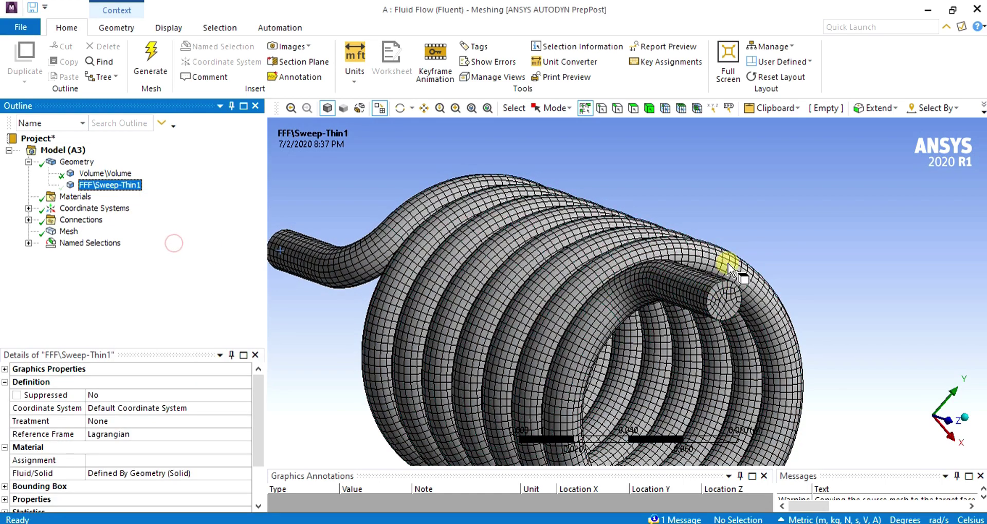
- Create a named selection called Fluid Wall from all eight outer faces of the fluid volume, excluding the two end faces
{"action": "left_click", "coordinate": [626, 292]}
{"action": "left_click", "coordinate": [670, 291], "text": "ctrl"}
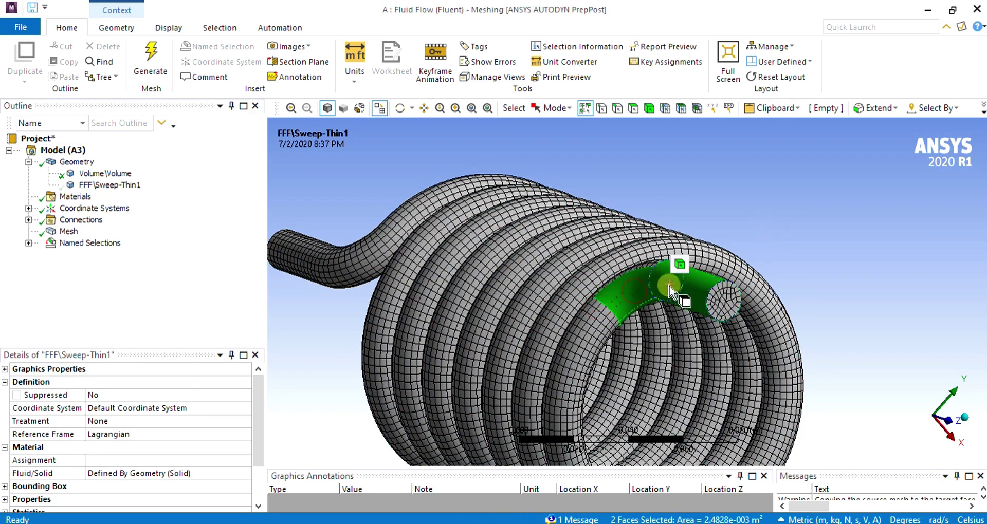
{"action": "left_click", "coordinate": [610, 333], "text": "ctrl"}
{"action": "left_click", "coordinate": [370, 278], "text": "ctrl"}
{"action": "left_click", "coordinate": [296, 261], "text": "ctrl"}
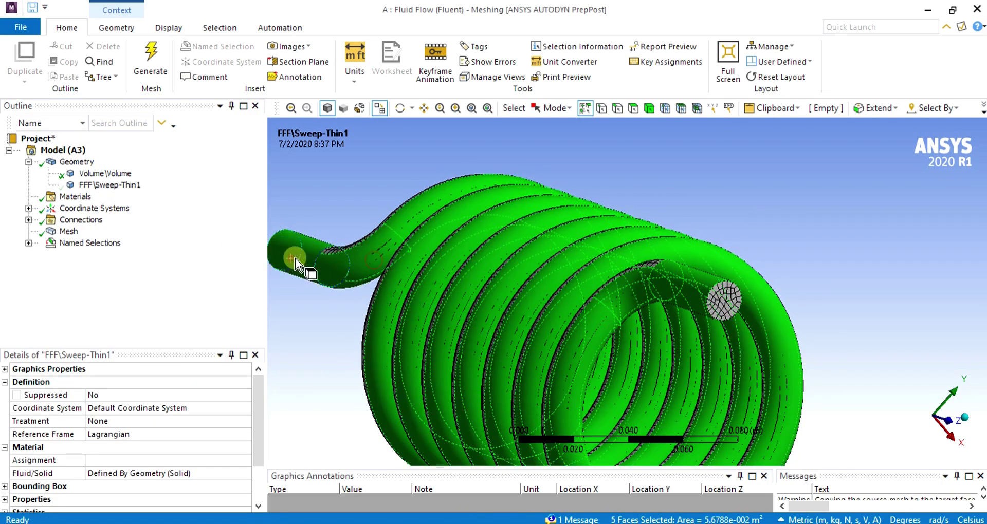
{"action": "middle_click_drag", "start_coordinate": [295, 262], "coordinate": [699, 210]}
{"action": "scroll", "coordinate": [352, 257], "scroll_direction": "up", "scroll_amount": 5}
{"action": "scroll", "coordinate": [352, 257], "scroll_direction": "down", "scroll_amount": 5}
{"action": "left_click", "coordinate": [533, 204], "text": "ctrl"}
{"action": "left_click", "coordinate": [441, 238], "text": "ctrl"}
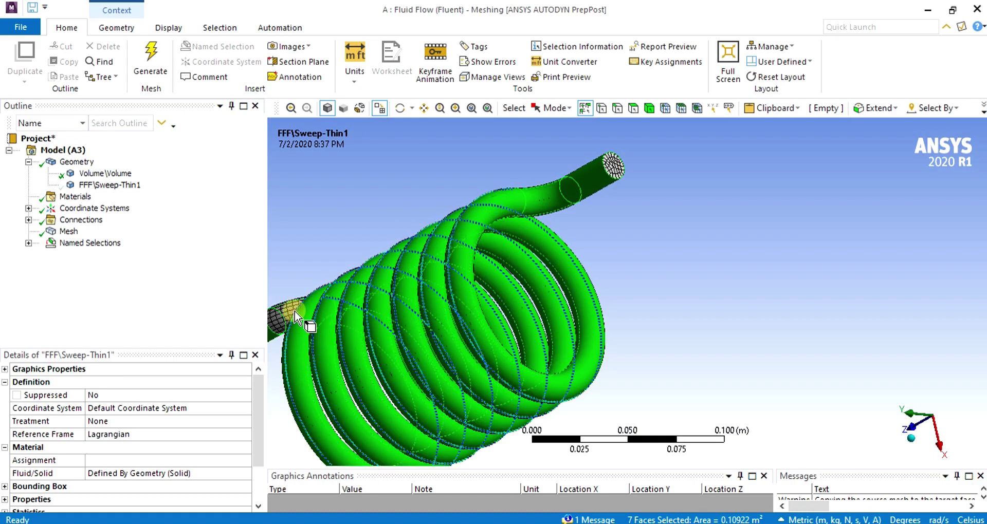
{"action": "middle_click_drag", "start_coordinate": [314, 325], "coordinate": [662, 330]}
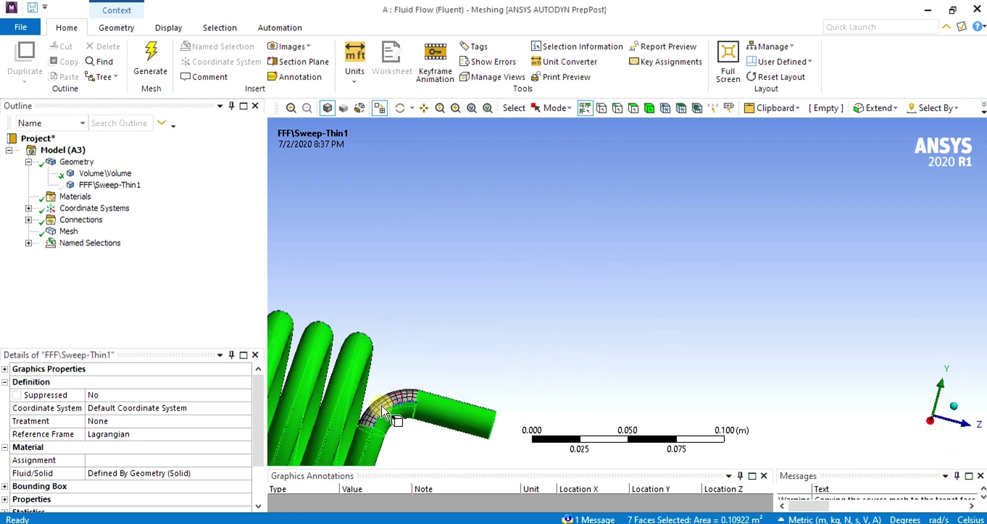
{"action": "middle_click_drag", "start_coordinate": [396, 401], "coordinate": [700, 270], "text": "ctrl"}
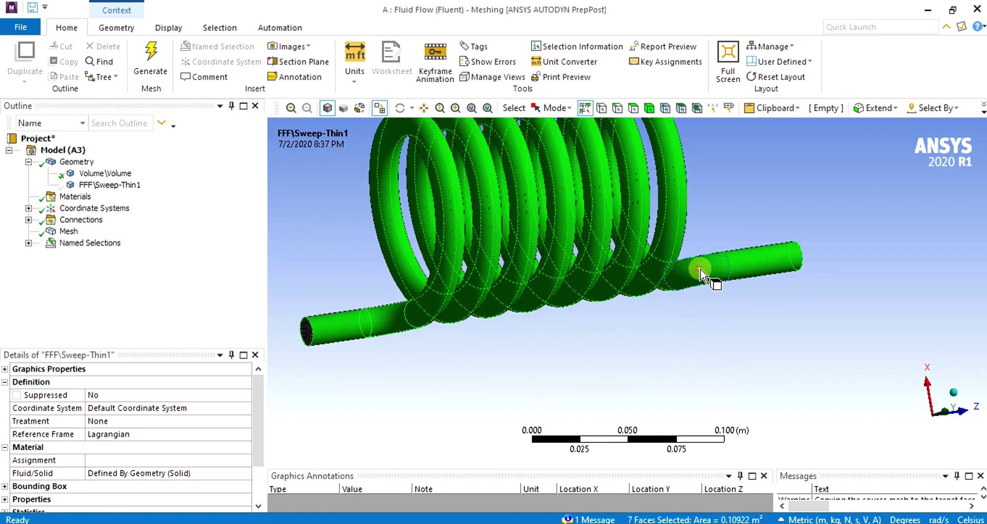
{"action": "middle_click_drag", "start_coordinate": [746, 315], "coordinate": [525, 259]}
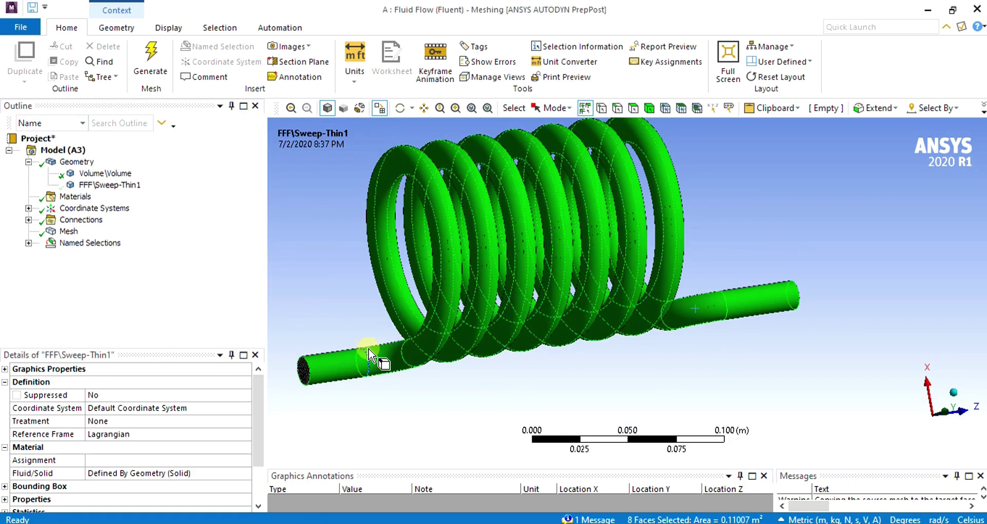
{"action": "right_click", "coordinate": [353, 361]}
{"action": "left_click", "coordinate": [430, 395]}
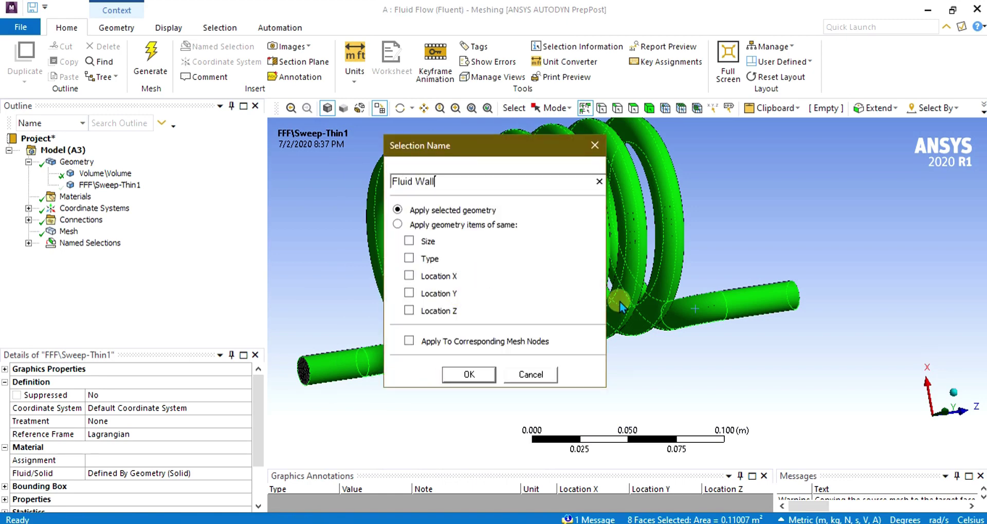
{"action": "left_click", "coordinate": [469, 374]}
{"action": "left_click", "coordinate": [465, 375]}
{"action": "left_click", "coordinate": [518, 377]}
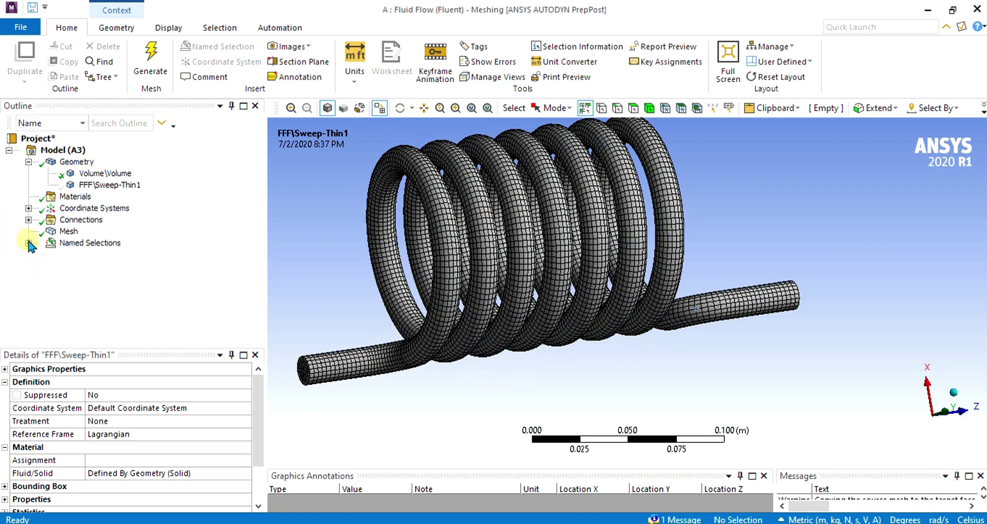
- Review the geometry assigned to the Inlet, Outlet, Solid Wall and Fluid Wall named selections
{"action": "left_click", "coordinate": [28, 243]}
{"action": "left_click", "coordinate": [90, 242]}
{"action": "left_click", "coordinate": [86, 255]}
{"action": "left_click", "coordinate": [86, 266]}
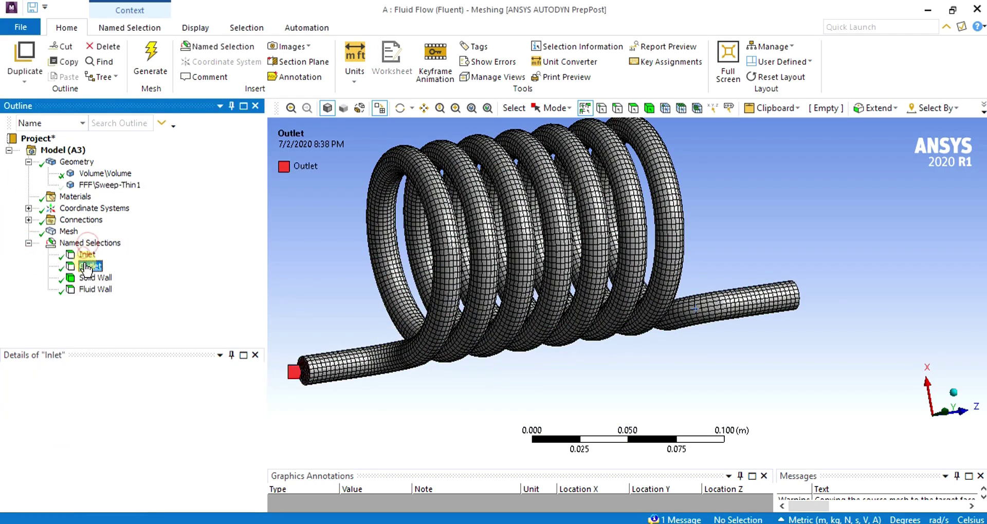
{"action": "left_click", "coordinate": [90, 278]}
{"action": "left_click", "coordinate": [92, 290]}
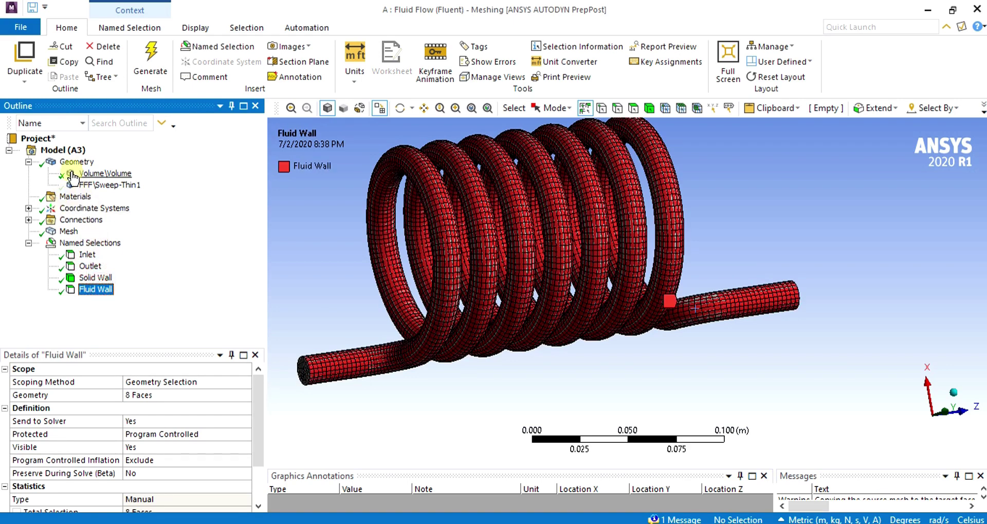
- Show the hidden Sweep-Thin1 body again
{"action": "left_click", "coordinate": [98, 184]}
{"action": "right_click", "coordinate": [98, 186]}
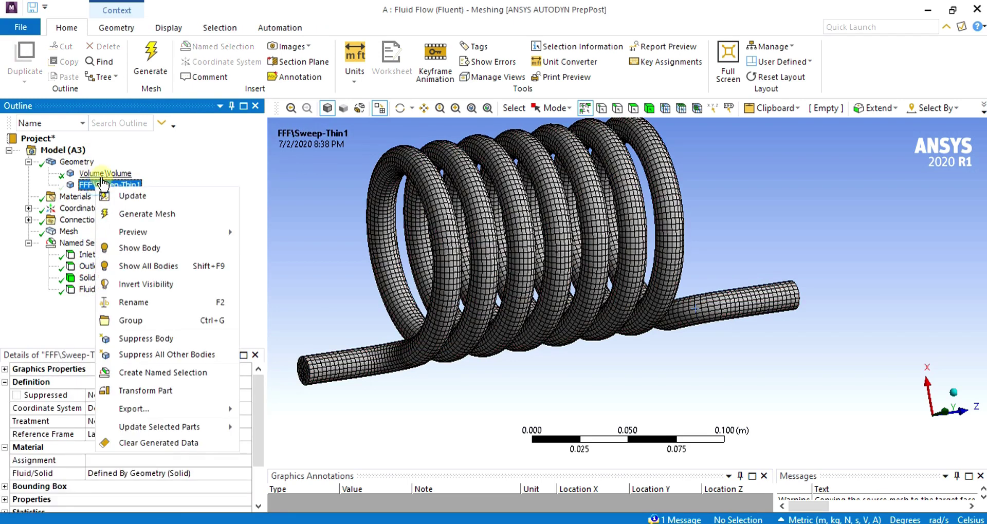
{"action": "left_click", "coordinate": [160, 251]}
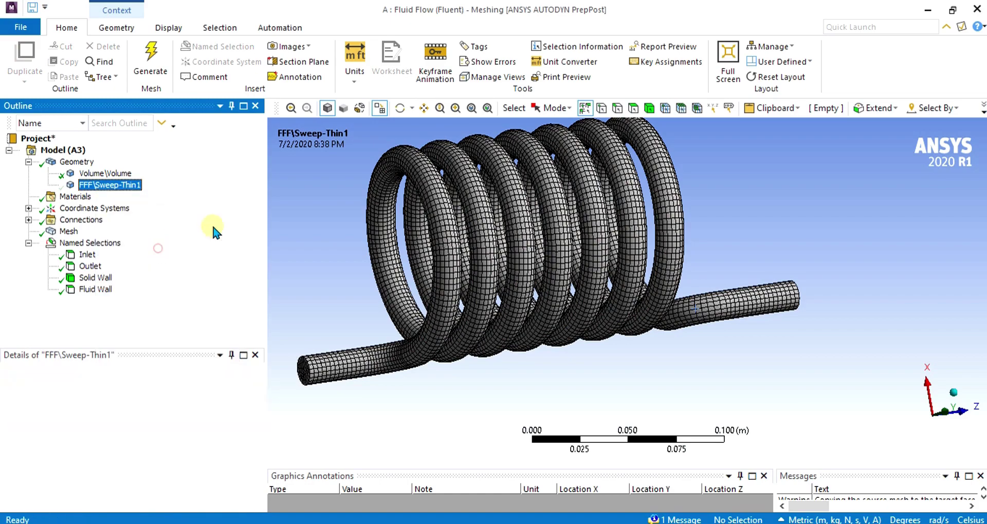
{"action": "left_click", "coordinate": [291, 204]}
{"action": "mouse_move", "coordinate": [688, 314]}
{"action": "middle_mouse_down"}
{"action": "mouse_move", "coordinate": [606, 326]}
{"action": "mouse_move", "coordinate": [694, 331]}
{"action": "middle_mouse_up"}
- Switch to Workbench and update the Mesh cell of the Fluid Flow (Fluent) system
{"action": "left_click", "coordinate": [928, 10]}
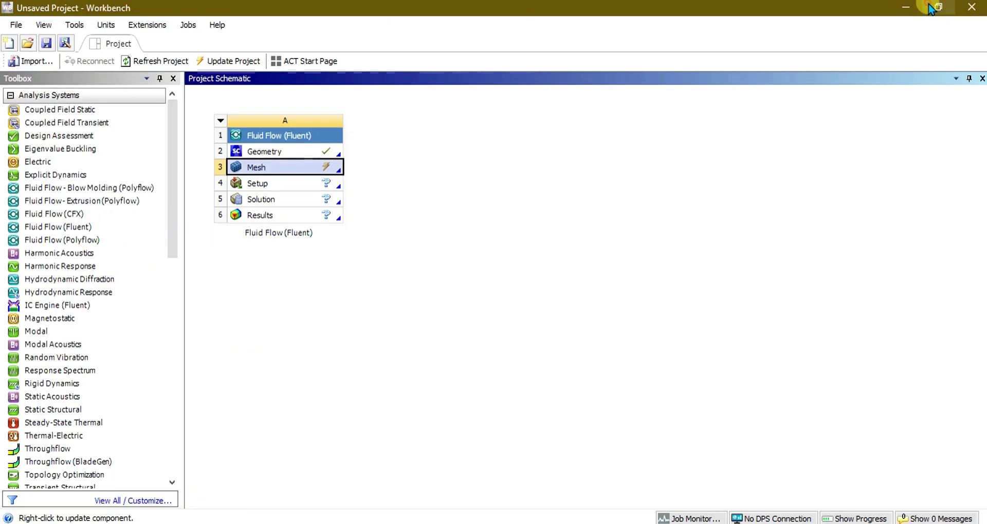
{"action": "right_click", "coordinate": [281, 171]}
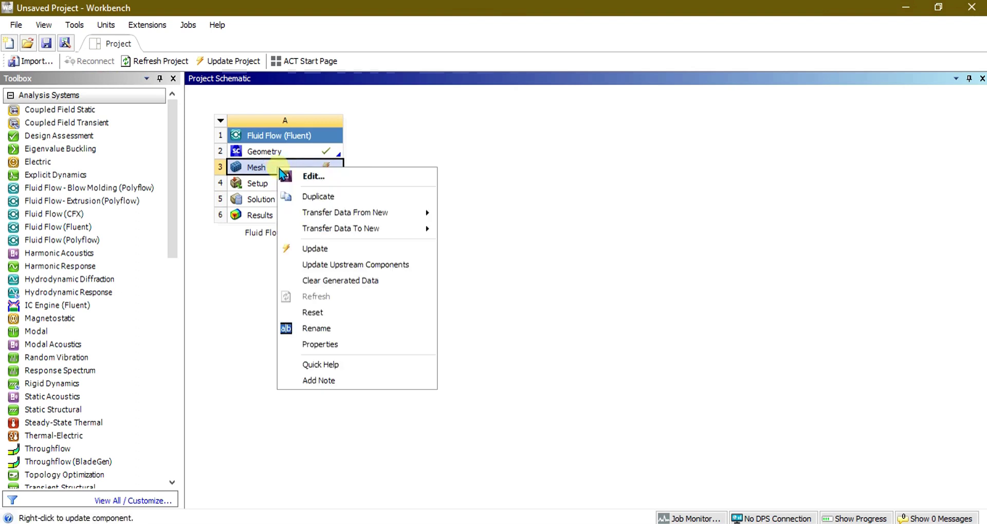
{"action": "left_click", "coordinate": [309, 249]}
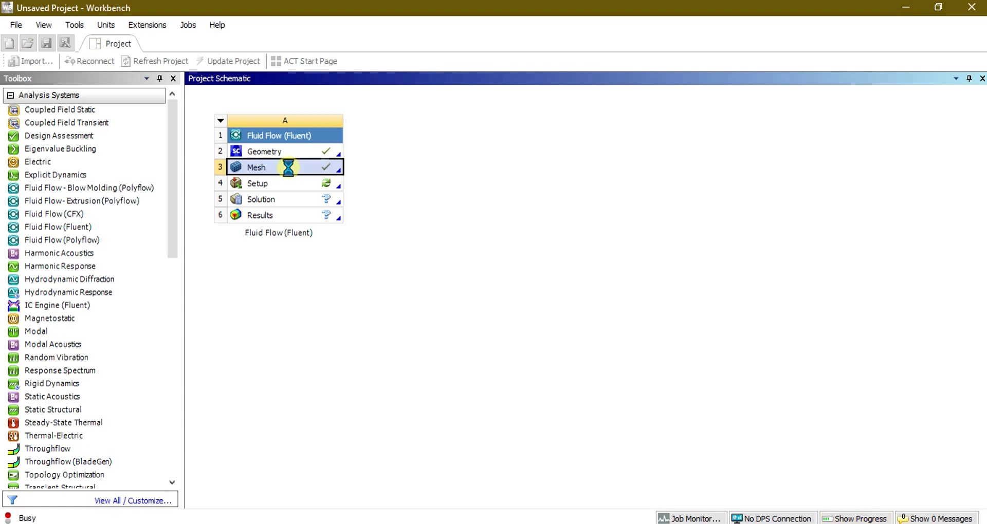
{"action": "right_click", "coordinate": [280, 170]}
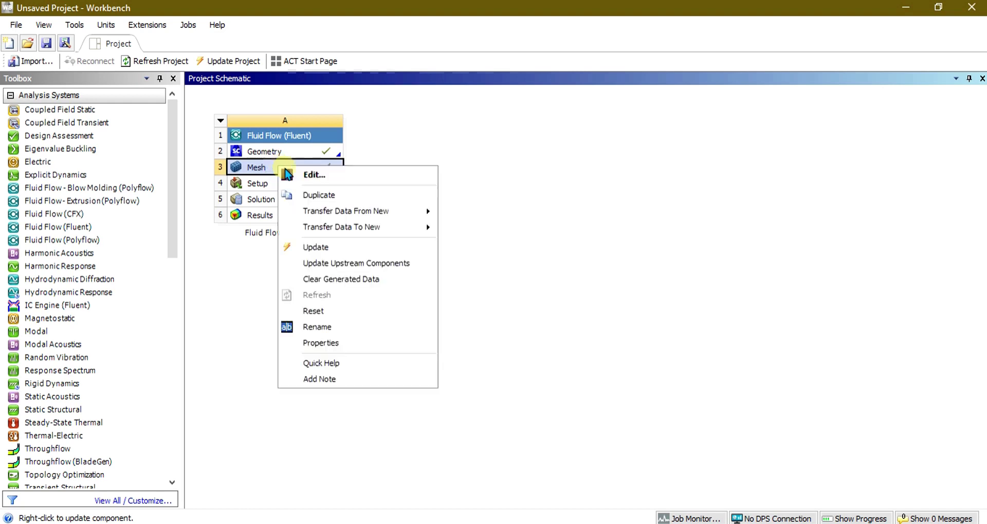
- Open the Setup cell and start Fluent with double precision, 4 solver processes and 1 solver GPGPU per machine
{"action": "left_click", "coordinate": [285, 278]}
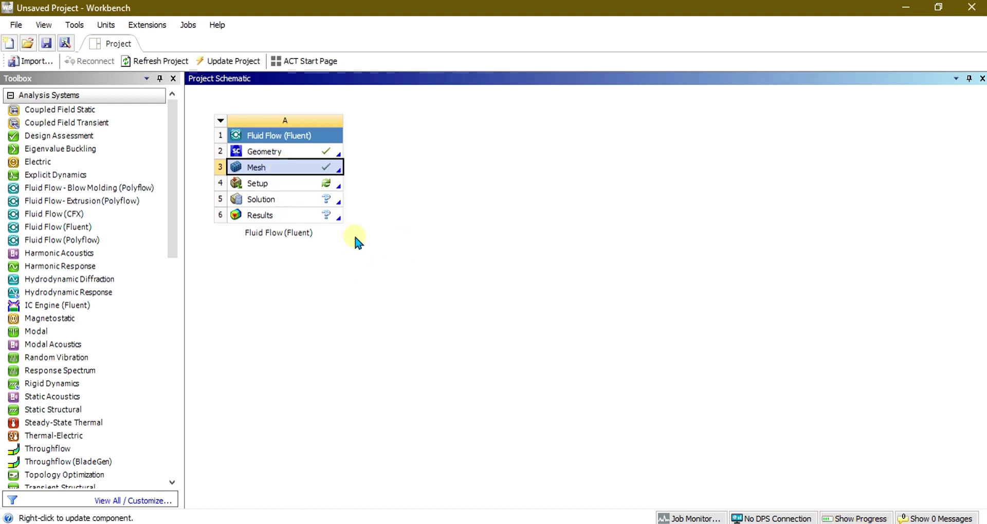
{"action": "left_click", "coordinate": [265, 184]}
{"action": "right_click", "coordinate": [271, 186]}
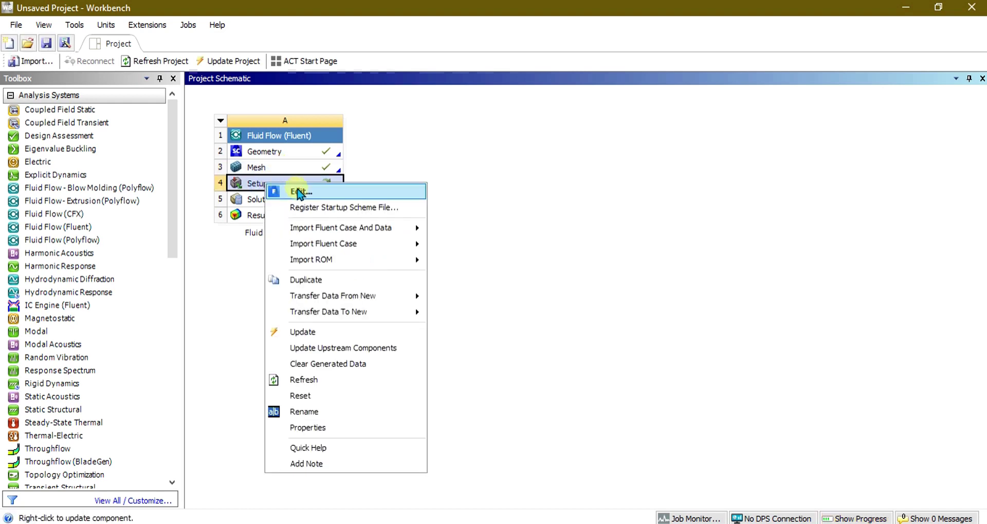
{"action": "left_click", "coordinate": [300, 194]}
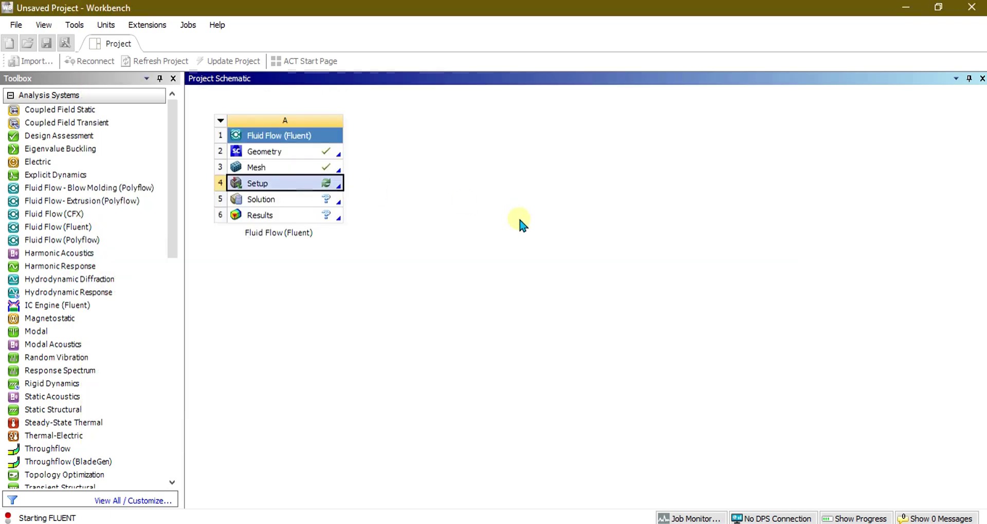
{"action": "left_click", "coordinate": [794, 516]}
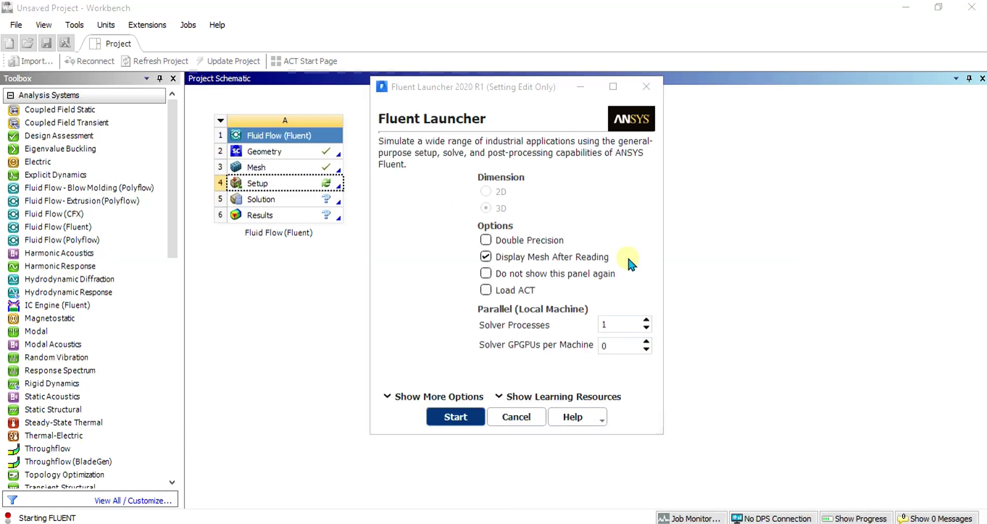
{"action": "left_click", "coordinate": [524, 246]}
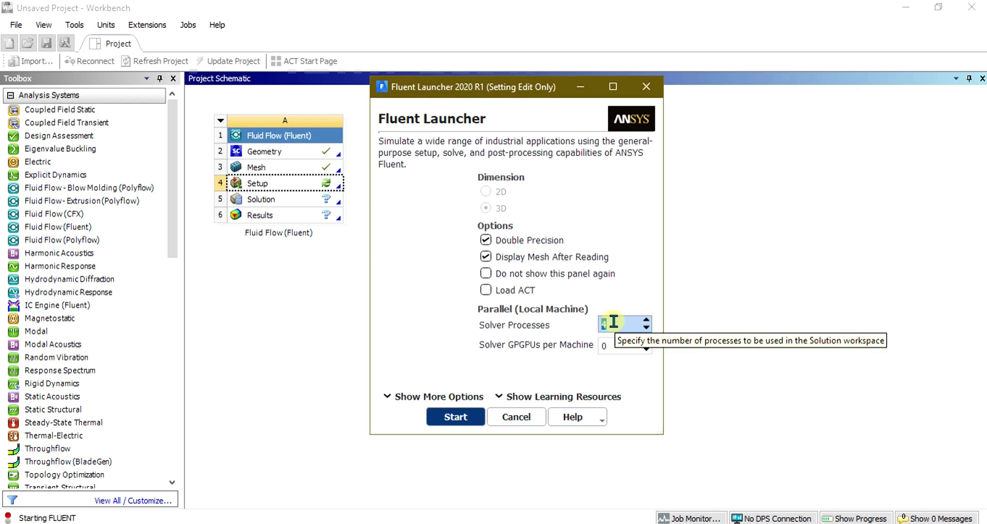
{"action": "left_click", "coordinate": [646, 341]}
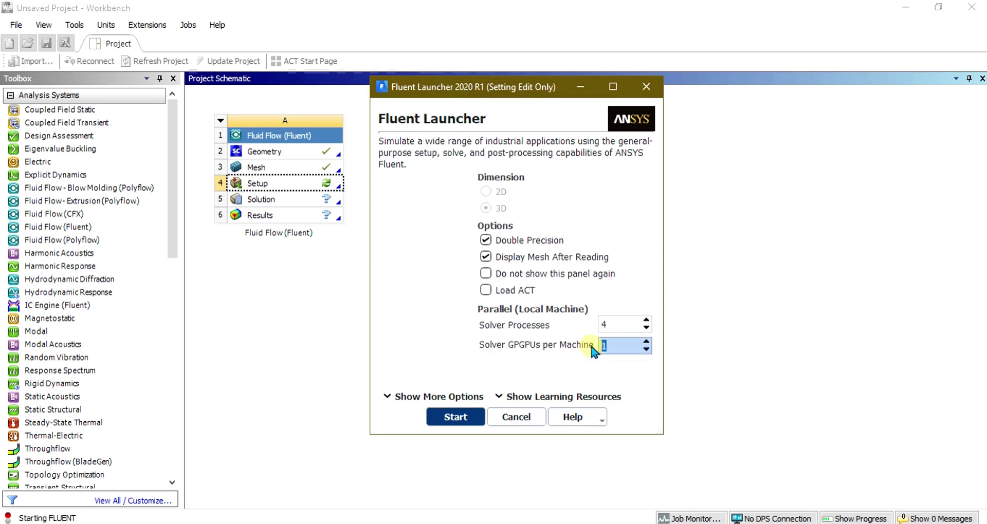
{"action": "left_click", "coordinate": [469, 419]}
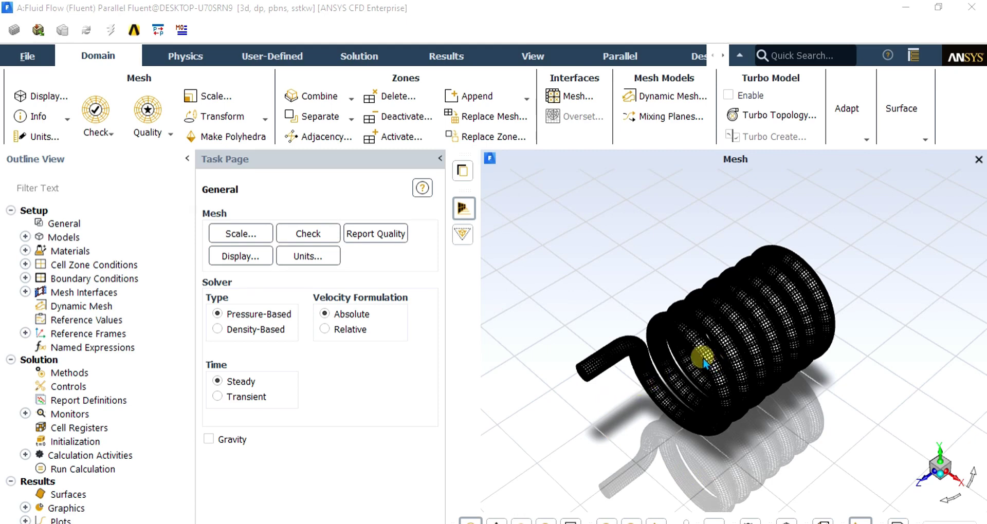
- Run a mesh check on the coil and examine its output in the console
{"action": "middle_click_drag", "start_coordinate": [729, 448], "coordinate": [747, 385]}
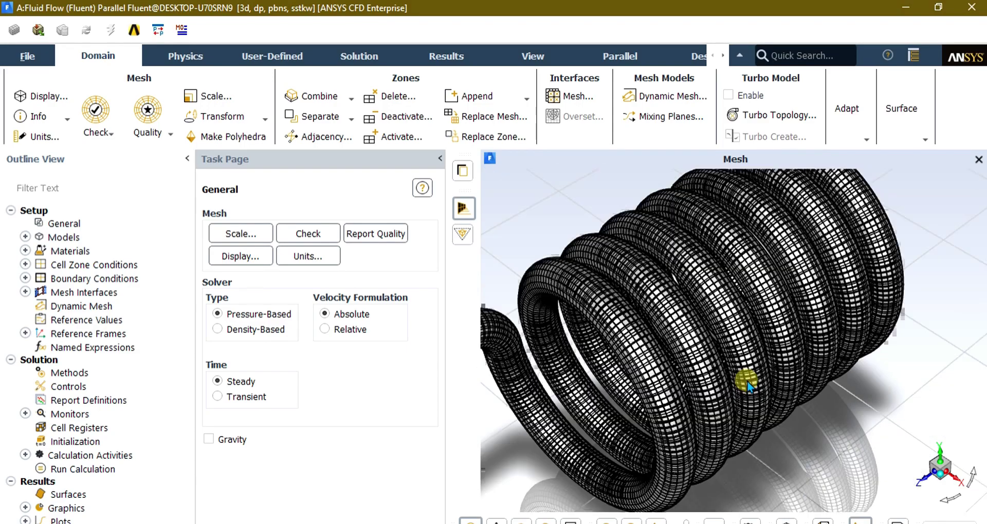
{"action": "left_click", "coordinate": [105, 131]}
{"action": "left_click", "coordinate": [111, 149]}
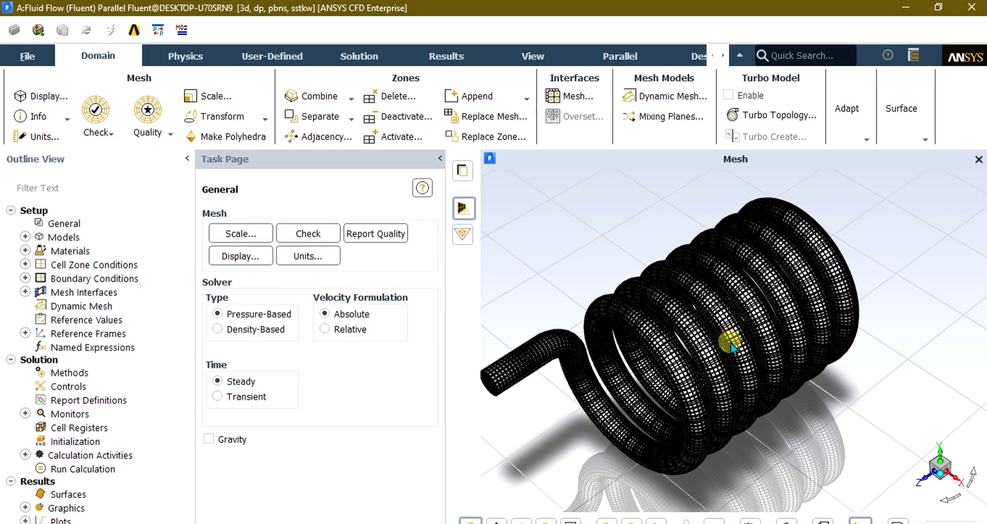
{"action": "double_click", "coordinate": [841, 16]}
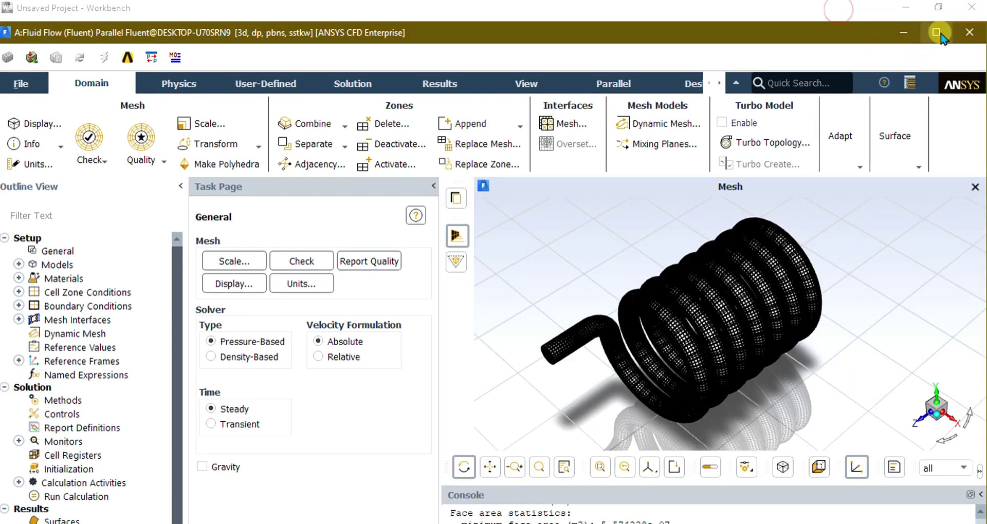
{"action": "left_click", "coordinate": [940, 32]}
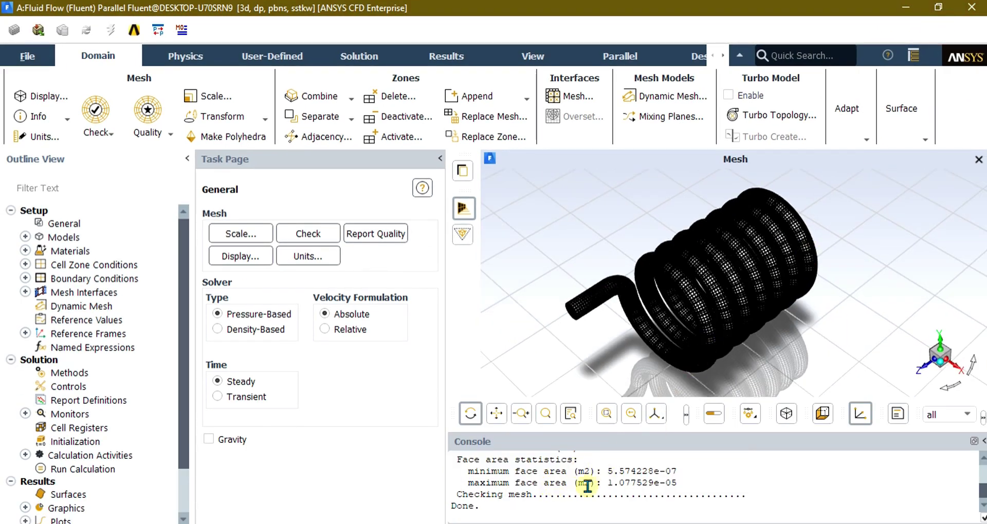
{"action": "left_click", "coordinate": [149, 133]}
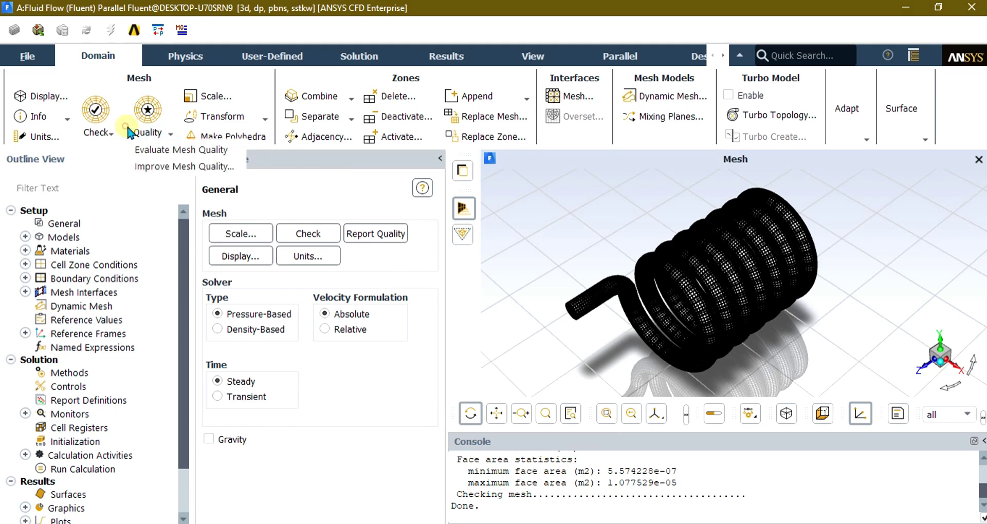
{"action": "left_click", "coordinate": [164, 171]}
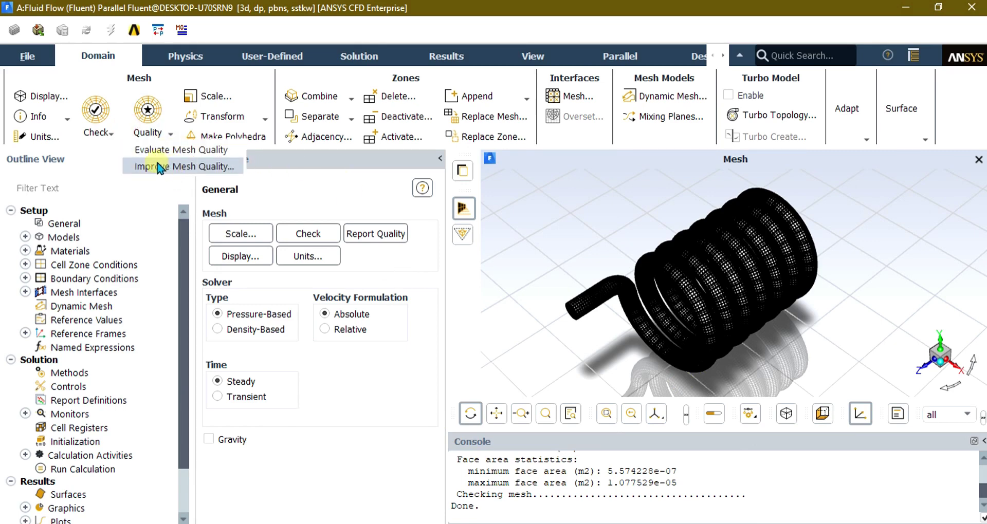
- Enable the energy equation and copy water-liquid (h2o<l>) from the Fluent database into the fluid materials
{"action": "left_click", "coordinate": [186, 56]}
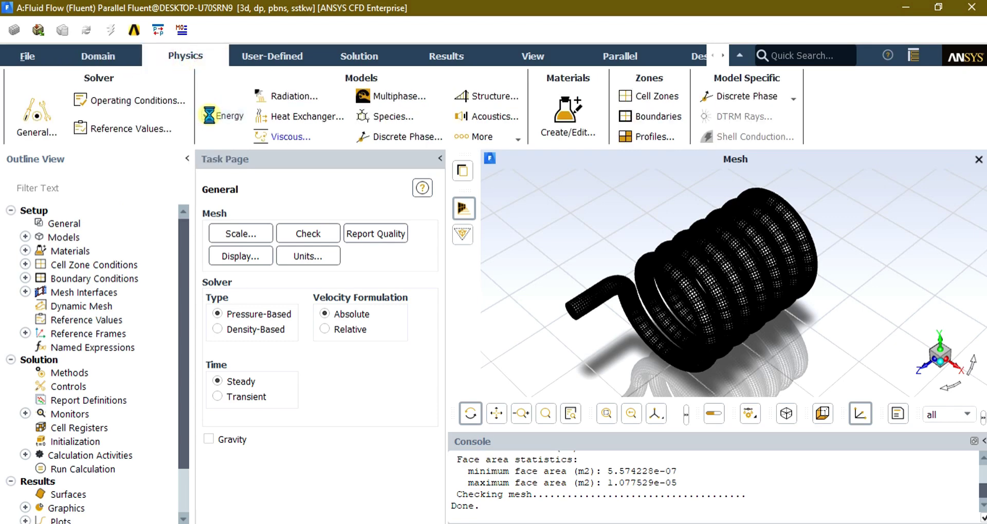
{"action": "left_click", "coordinate": [25, 250]}
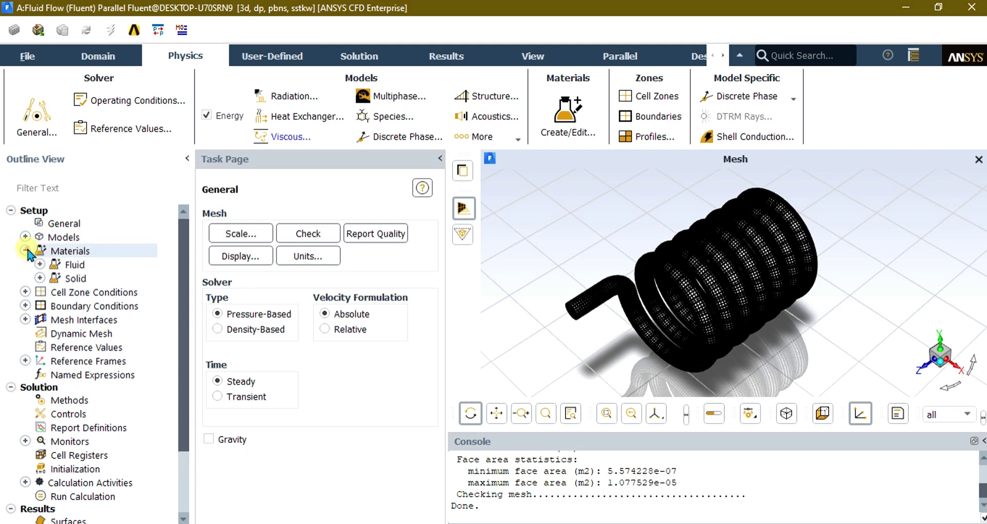
{"action": "left_click", "coordinate": [40, 265]}
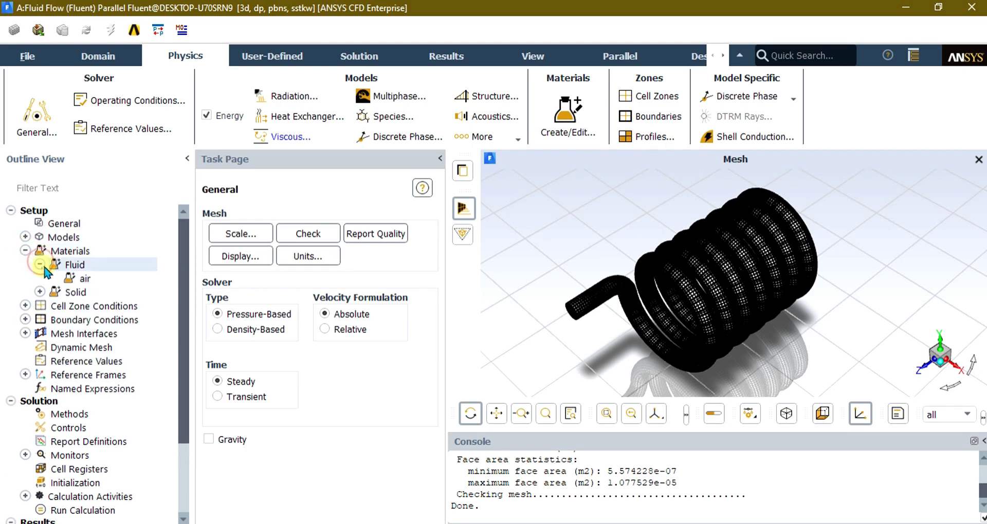
{"action": "right_click", "coordinate": [87, 278]}
{"action": "left_click", "coordinate": [104, 287]}
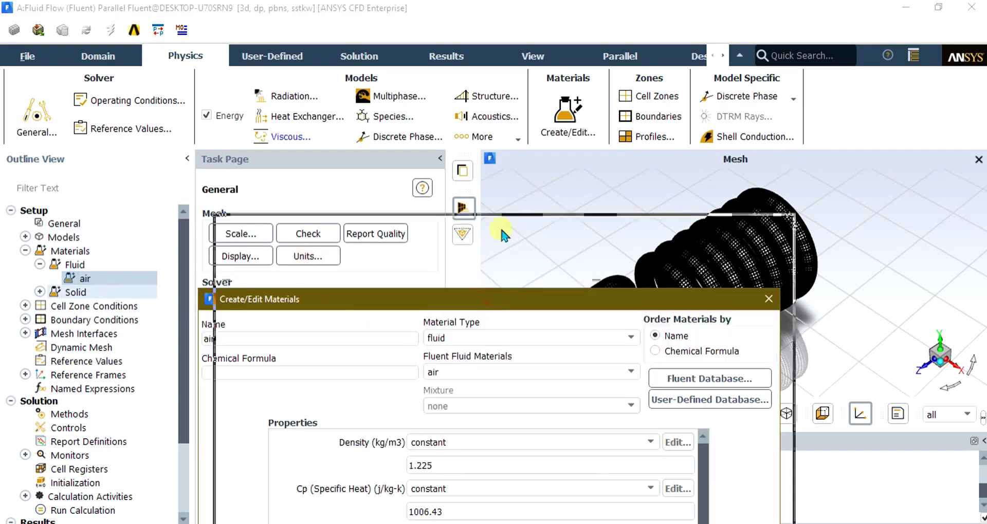
{"action": "left_click", "coordinate": [704, 169]}
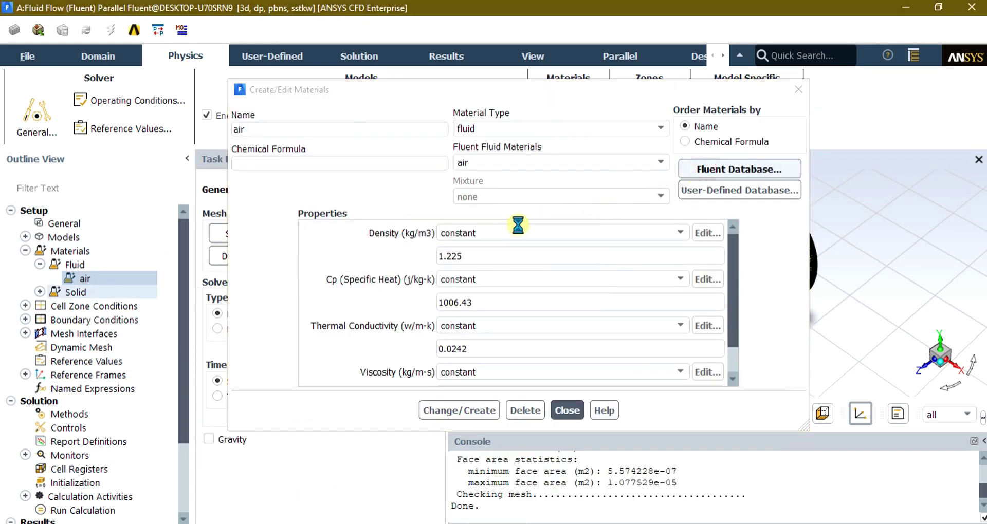
{"action": "left_click_drag", "start_coordinate": [337, 301], "coordinate": [367, 85]}
{"action": "left_click_drag", "start_coordinate": [453, 155], "coordinate": [446, 193]}
{"action": "left_click", "coordinate": [316, 151]}
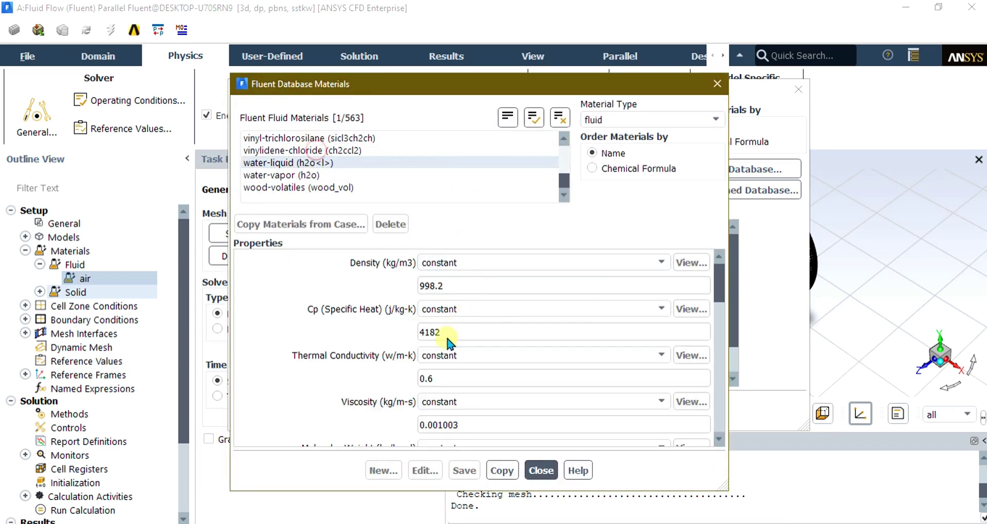
{"action": "left_click", "coordinate": [502, 471]}
{"action": "left_click", "coordinate": [541, 470]}
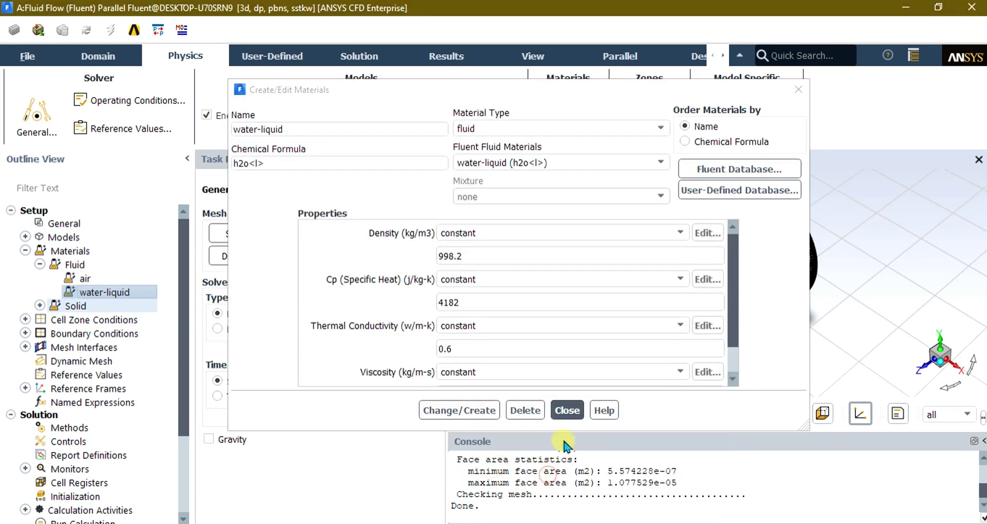
{"action": "left_click", "coordinate": [568, 411]}
- Check the available solid material, and assign water-liquid as the material of the volume_volume fluid cell zone
{"action": "left_click", "coordinate": [40, 305]}
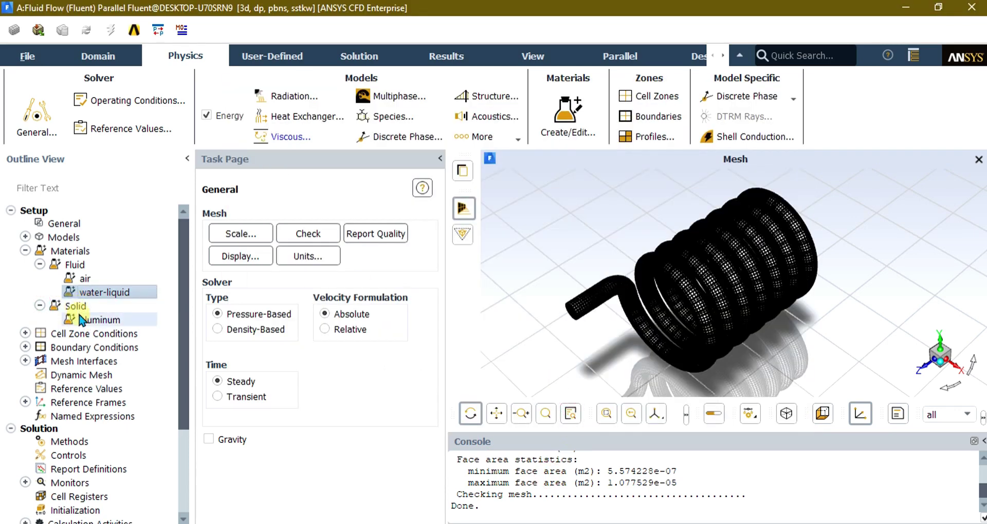
{"action": "left_click", "coordinate": [82, 319]}
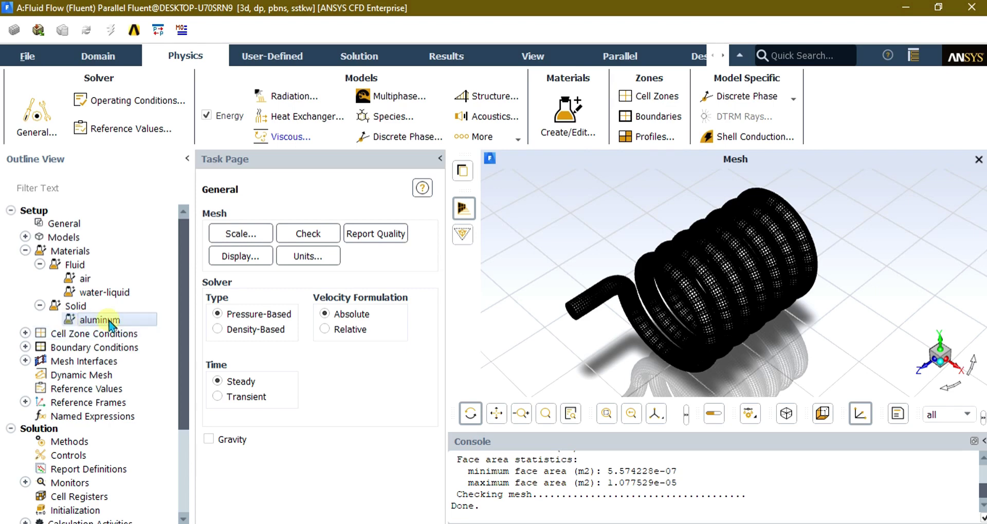
{"action": "left_click", "coordinate": [46, 333]}
{"action": "left_click", "coordinate": [25, 333]}
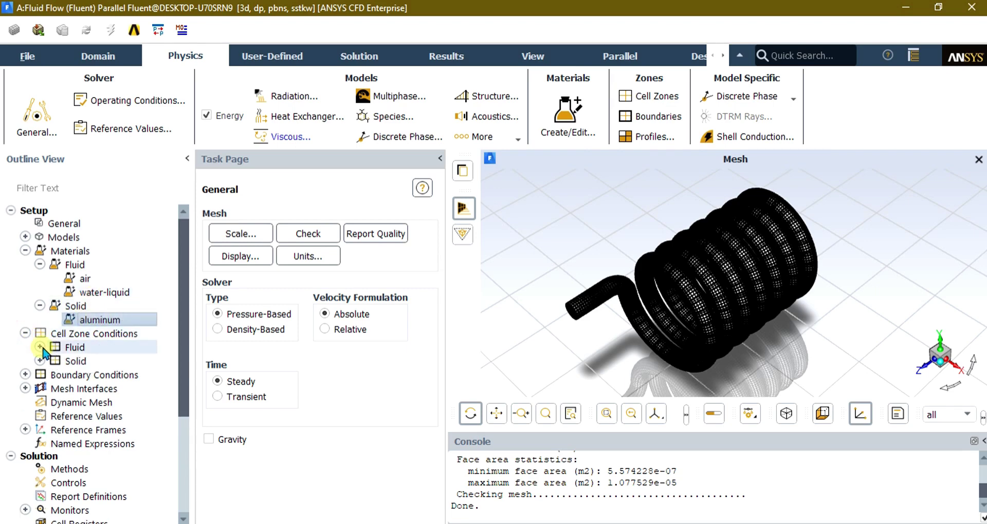
{"action": "left_click", "coordinate": [40, 347]}
{"action": "left_click", "coordinate": [103, 361]}
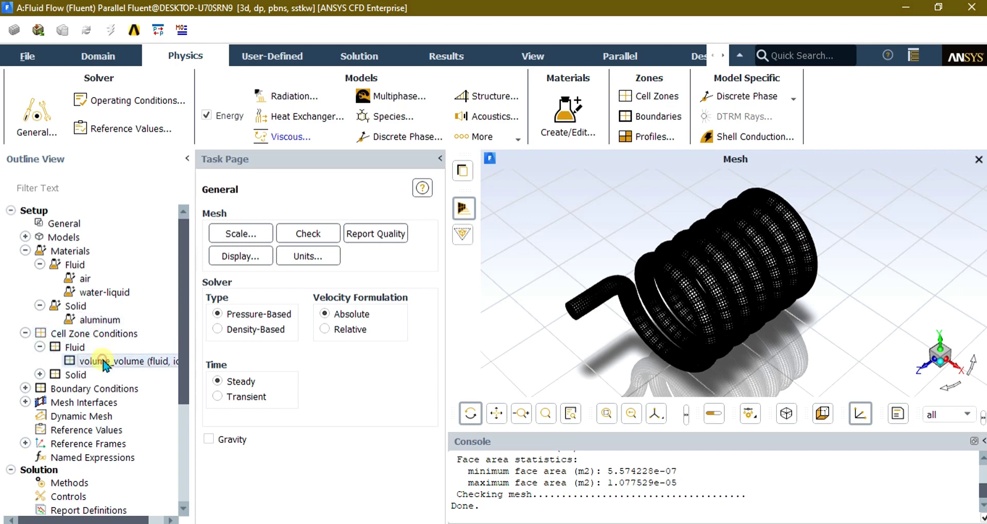
{"action": "right_click", "coordinate": [104, 363]}
{"action": "left_click", "coordinate": [147, 121]}
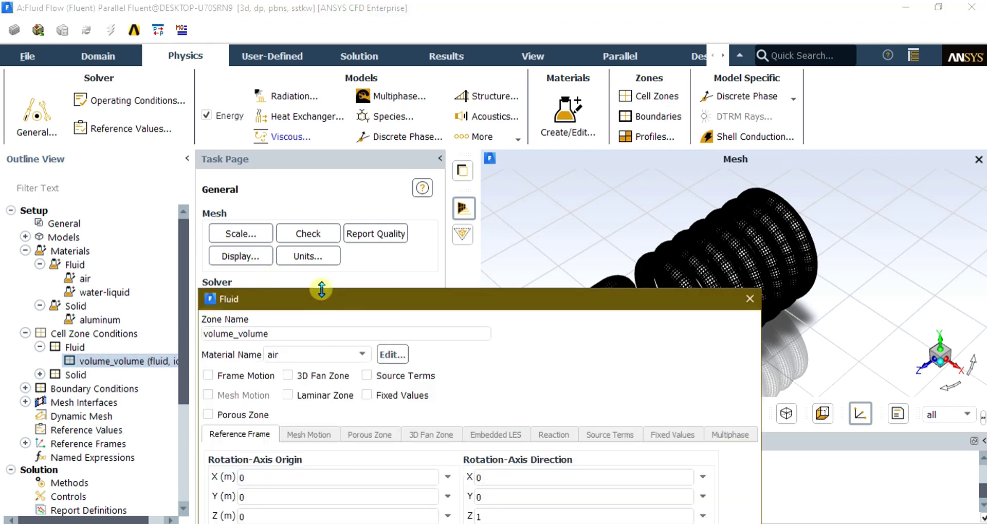
{"action": "left_click_drag", "start_coordinate": [342, 295], "coordinate": [353, 166]}
{"action": "left_click", "coordinate": [329, 208]}
{"action": "left_click", "coordinate": [321, 226]}
{"action": "left_click", "coordinate": [445, 410]}
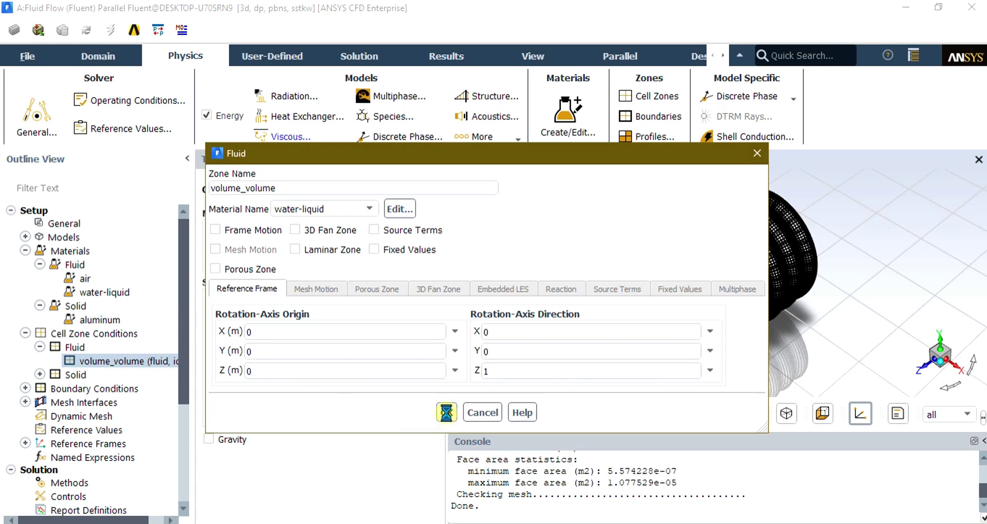
- Check the active viscous model, and set the velocity magnitude of the inlet boundary to 2 m/s
{"action": "left_click", "coordinate": [24, 237]}
{"action": "left_click", "coordinate": [92, 281]}
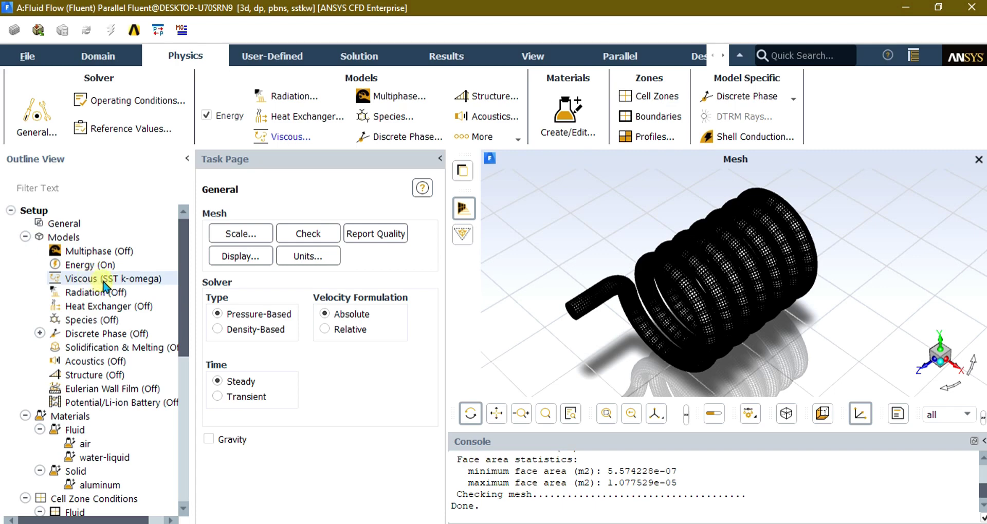
{"action": "left_click_drag", "start_coordinate": [184, 237], "coordinate": [190, 329]}
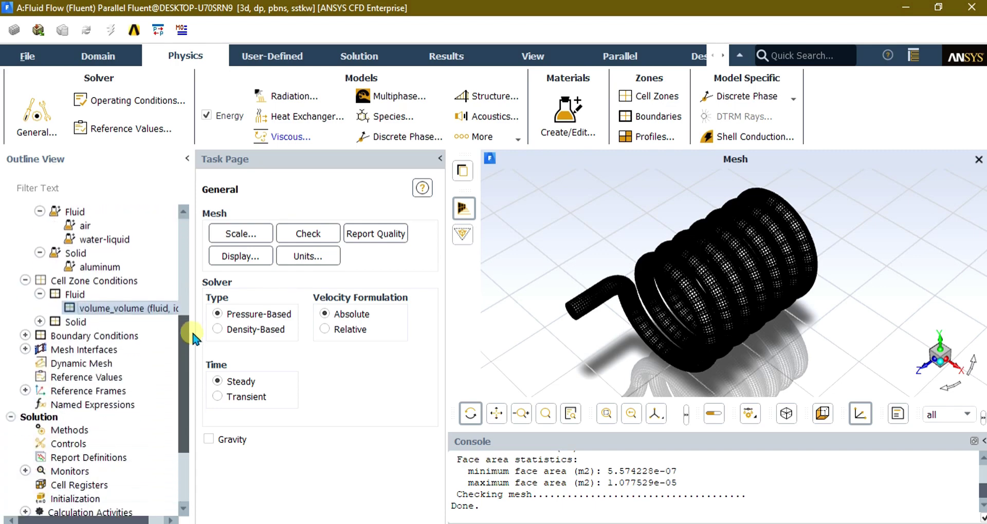
{"action": "left_click", "coordinate": [25, 336]}
{"action": "left_click", "coordinate": [40, 350]}
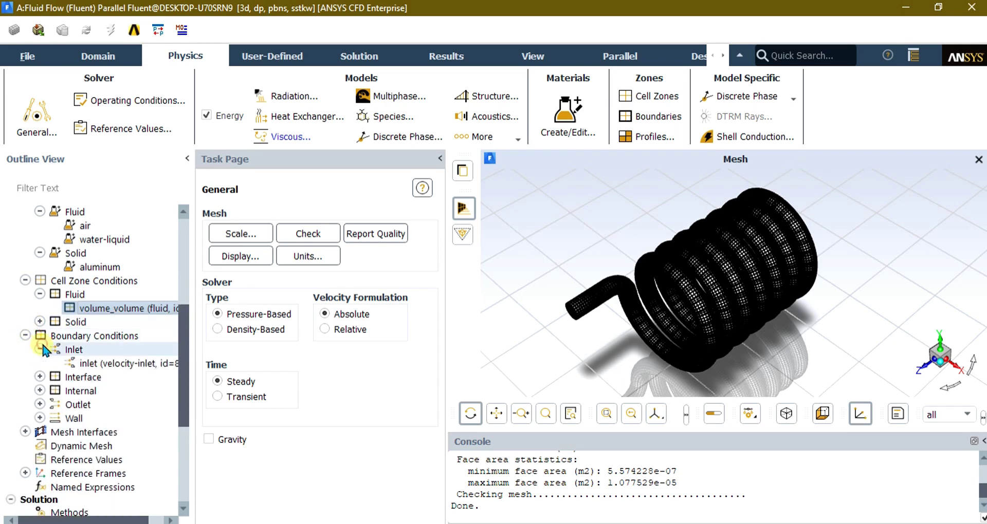
{"action": "right_click", "coordinate": [103, 363]}
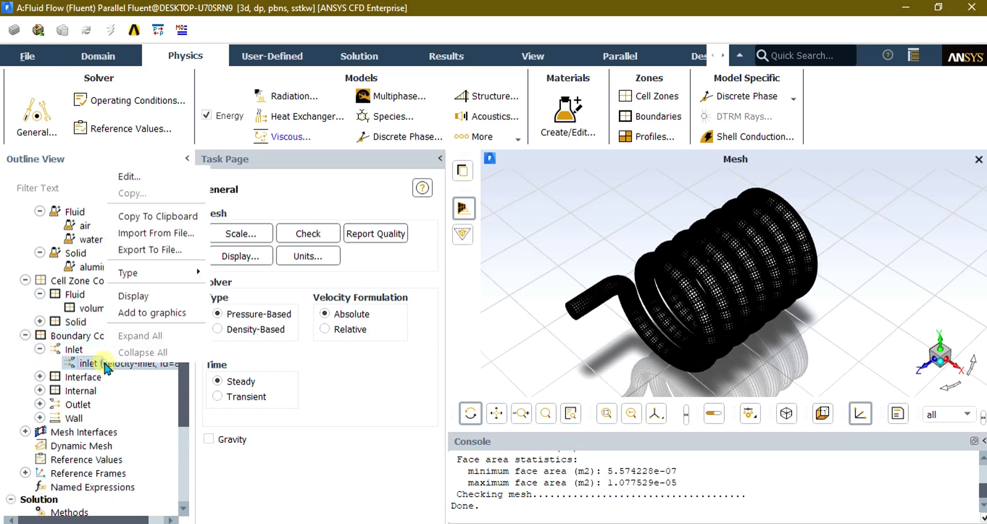
{"action": "left_click", "coordinate": [140, 178]}
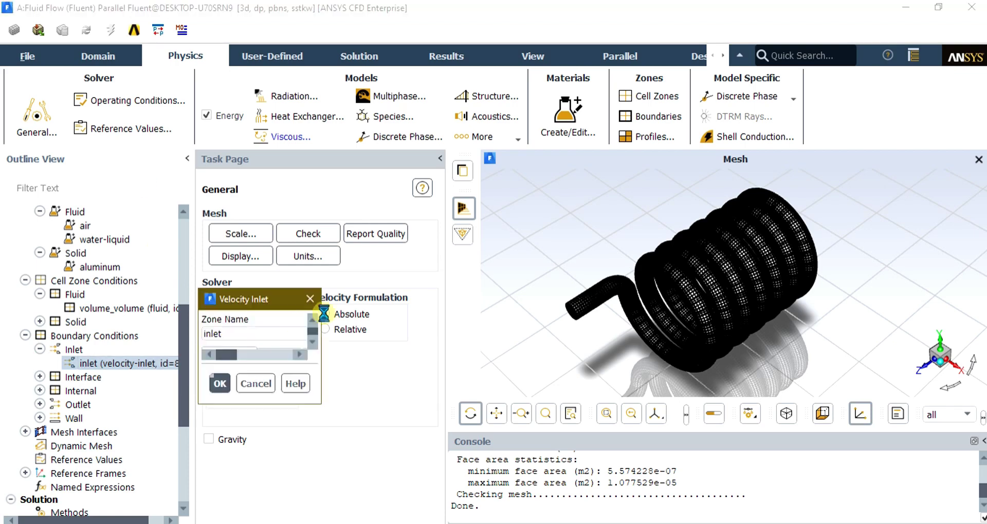
{"action": "left_click_drag", "start_coordinate": [319, 297], "coordinate": [350, 135]}
{"action": "left_click", "coordinate": [425, 257]}
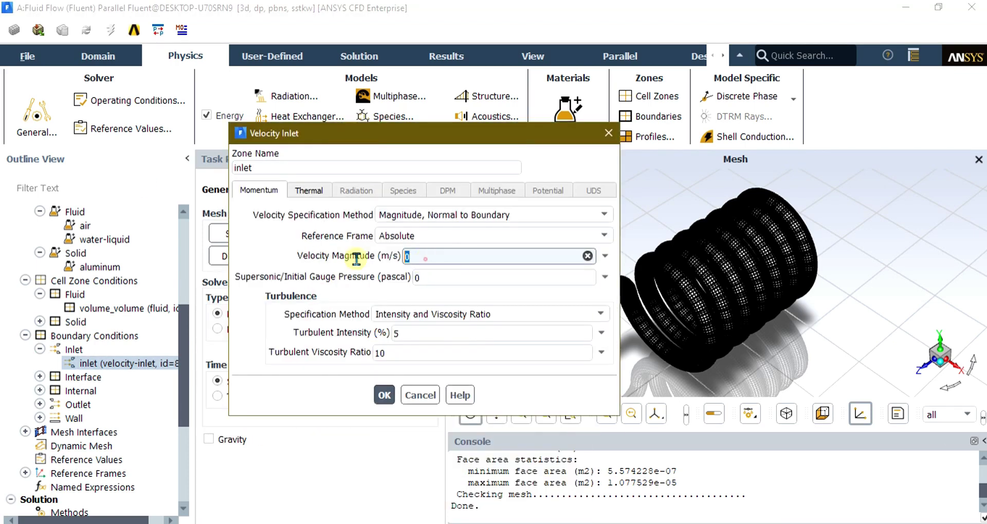
{"action": "type", "text": "2"}
{"action": "left_click", "coordinate": [411, 215]}
{"action": "left_click", "coordinate": [423, 214]}
- Set the inlet's temperature to 250 K and apply the velocity inlet conditions
{"action": "left_click", "coordinate": [304, 191]}
{"action": "left_click", "coordinate": [336, 217]}
{"action": "type", "text": "250"}
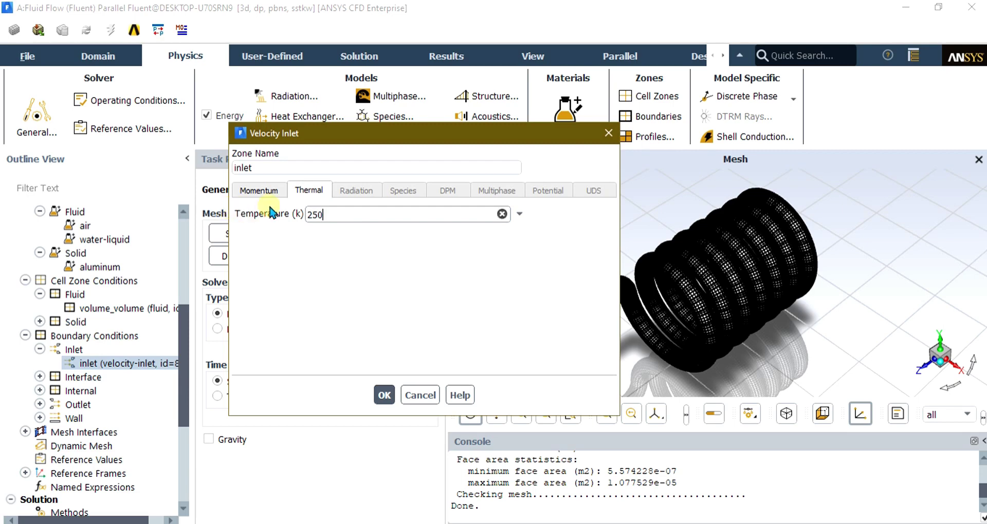
{"action": "left_click", "coordinate": [383, 395]}
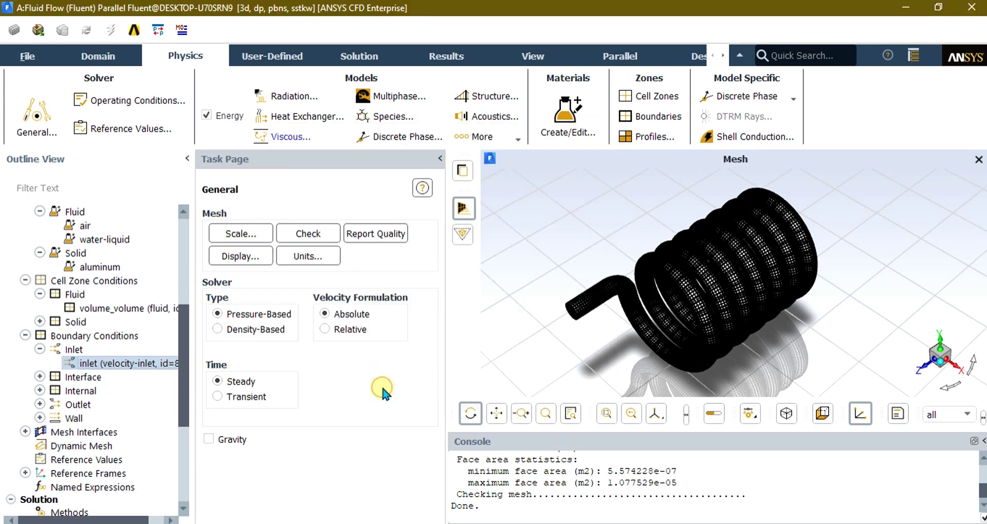
- Review the momentum settings of the inlet boundary and the boundary types available for it
{"action": "double_click", "coordinate": [144, 365]}
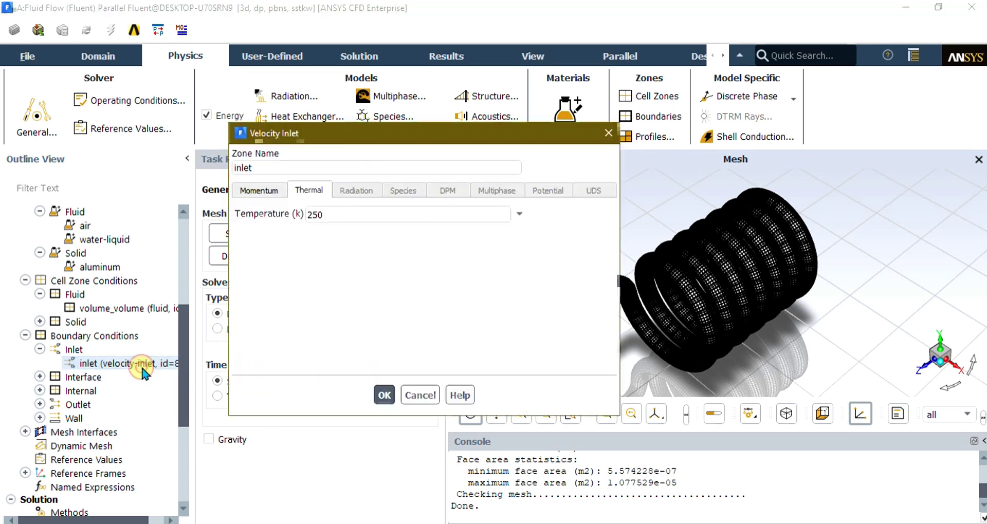
{"action": "left_click", "coordinate": [256, 190]}
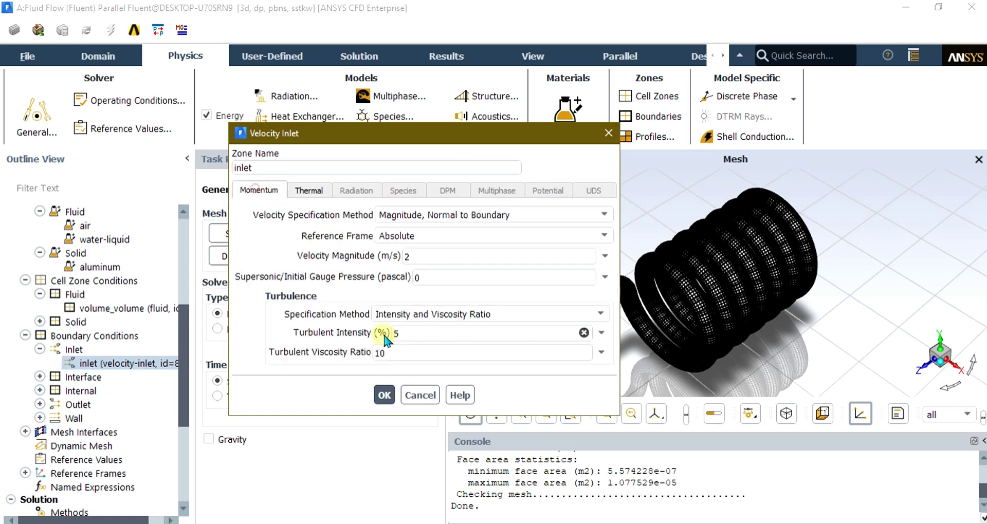
{"action": "left_click", "coordinate": [383, 395]}
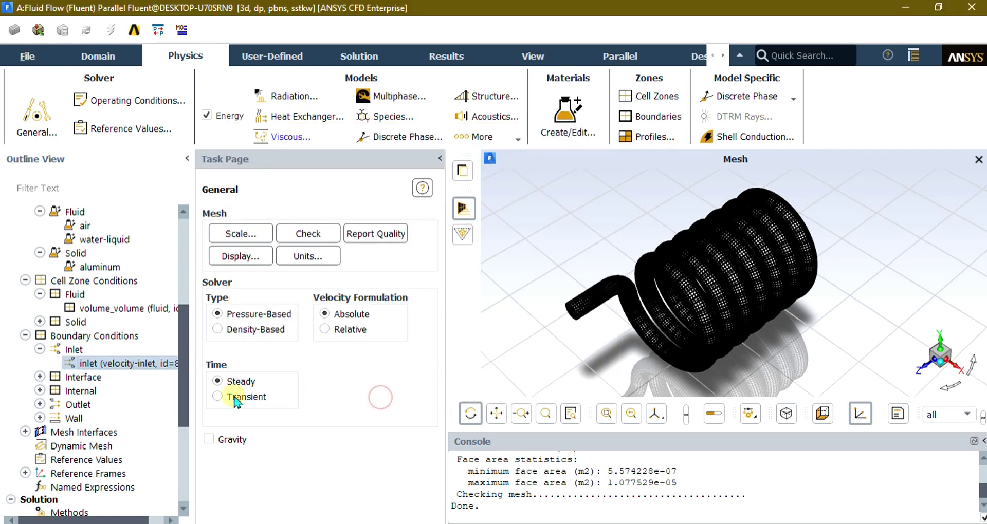
{"action": "right_click", "coordinate": [80, 365]}
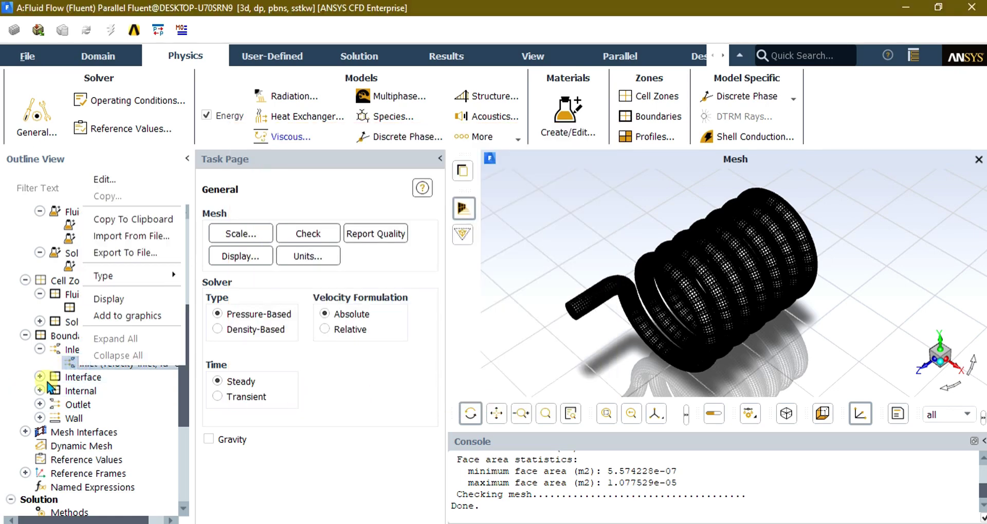
{"action": "mouse_move", "coordinate": [131, 278]}
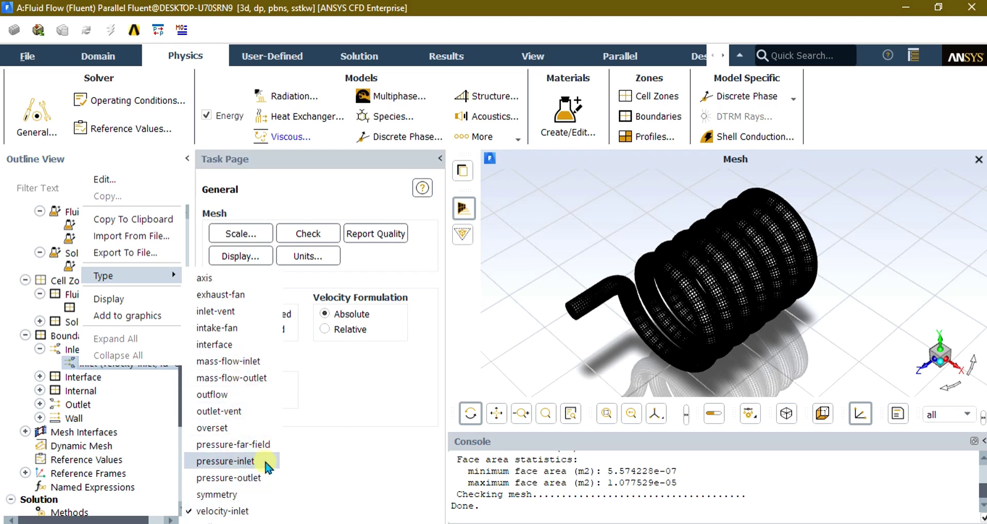
{"action": "left_click", "coordinate": [335, 401]}
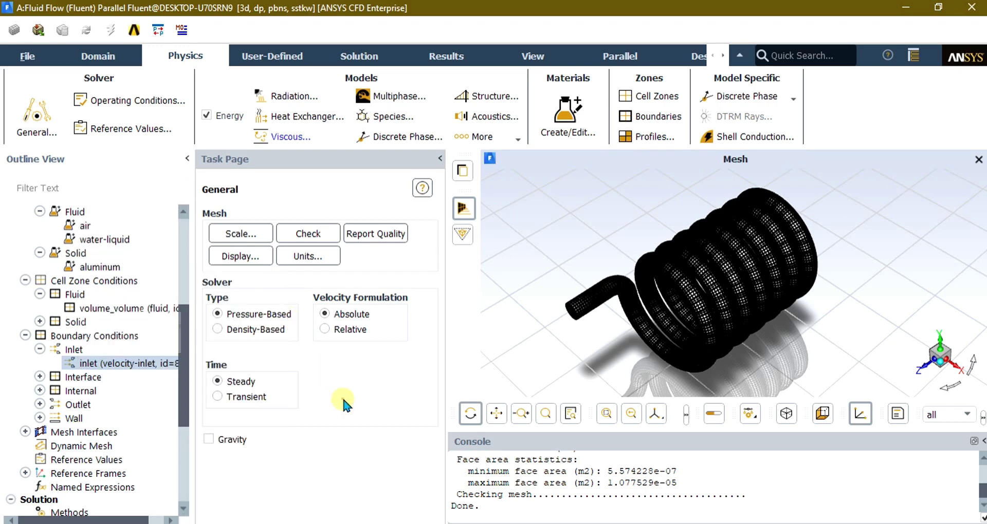
- Switch the thermal condition of the wall-solid_wall boundary to Temperature, enter the wall temperature and apply the wall conditions
{"action": "left_click", "coordinate": [25, 335]}
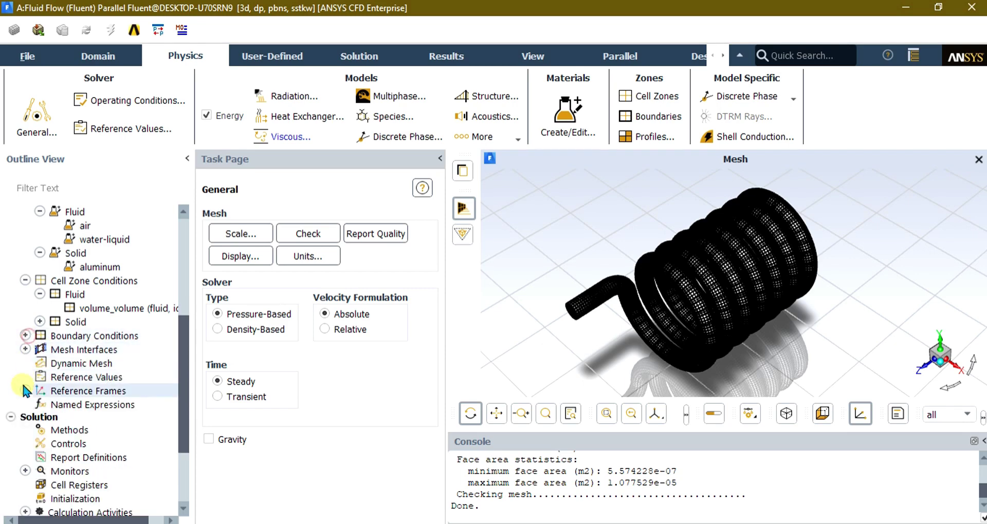
{"action": "left_click", "coordinate": [25, 335]}
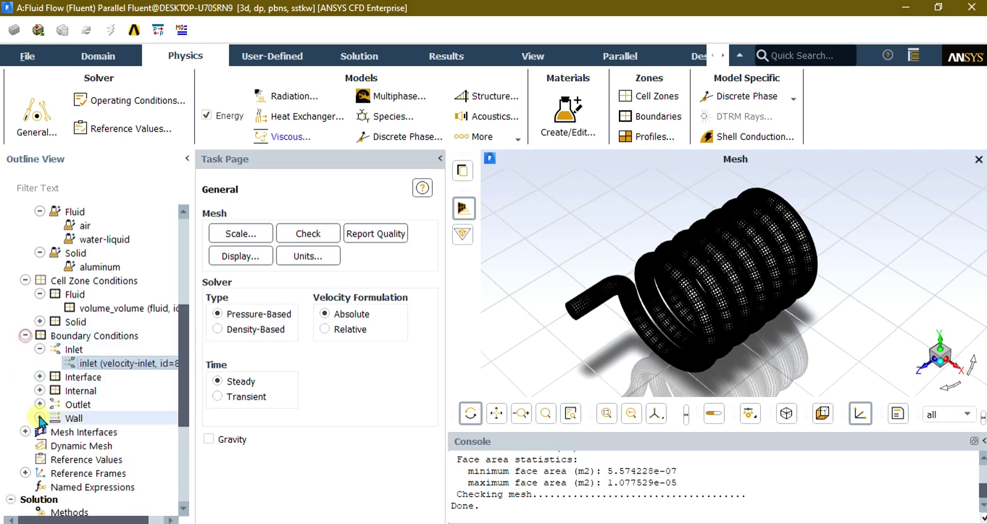
{"action": "left_click", "coordinate": [39, 418]}
{"action": "scroll", "coordinate": [187, 383], "scroll_direction": "down", "scroll_amount": 3}
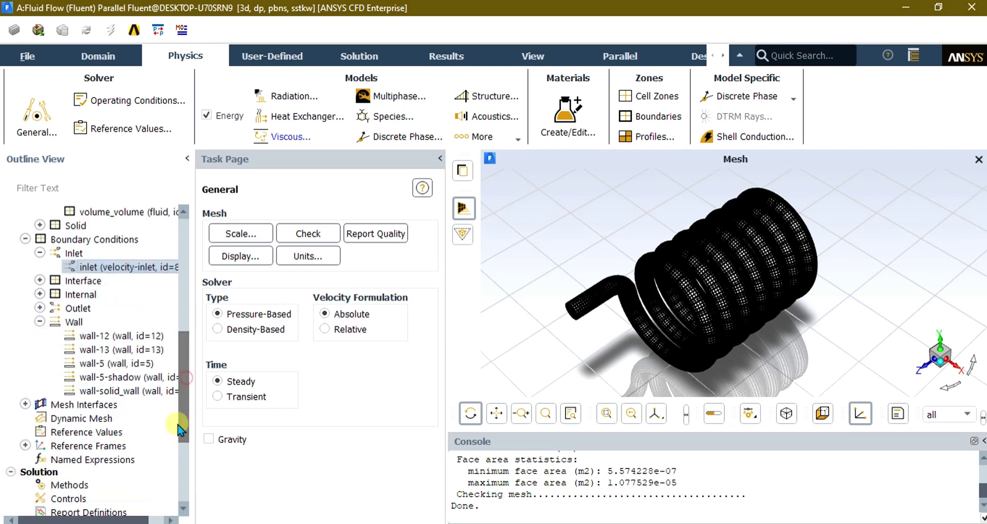
{"action": "right_click", "coordinate": [123, 390]}
{"action": "left_click", "coordinate": [173, 210]}
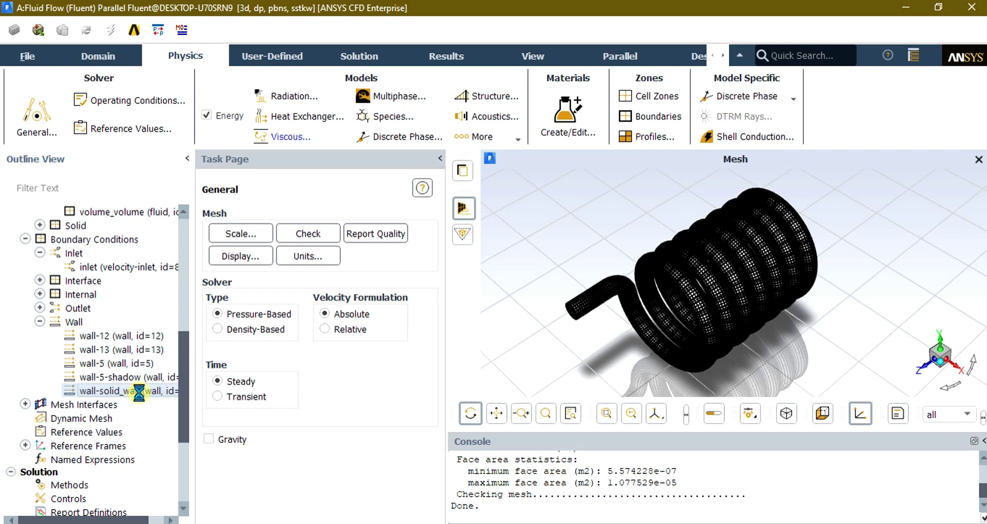
{"action": "left_click_drag", "start_coordinate": [308, 294], "coordinate": [309, 150]}
{"action": "left_click", "coordinate": [239, 289]}
{"action": "double_click", "coordinate": [518, 269]}
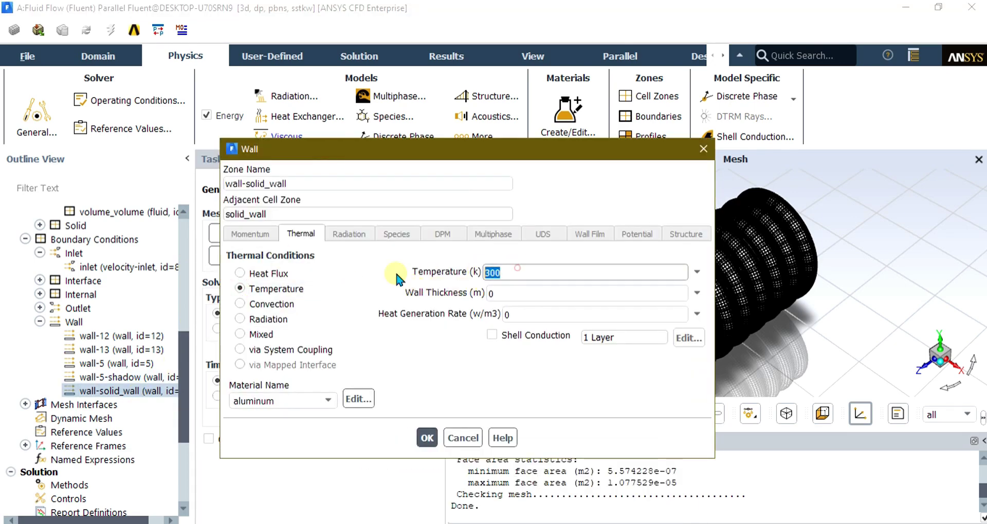
{"action": "type", "text": "35"}
{"action": "left_click", "coordinate": [427, 438]}
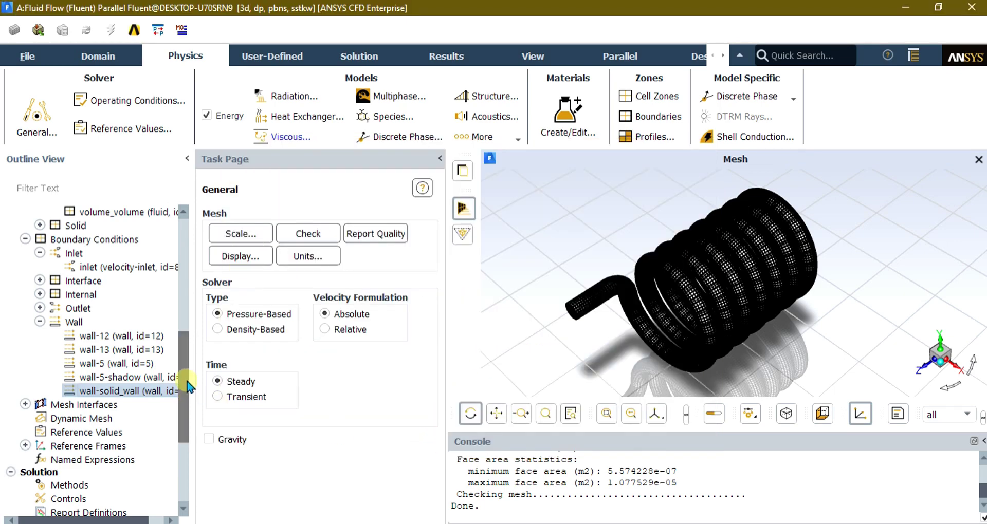
- Set the solution methods for turbulent kinetic energy and specific dissipation rate to Second Order Upwind
{"action": "scroll", "coordinate": [103, 334], "scroll_direction": "down", "scroll_amount": 4}
{"action": "left_click", "coordinate": [80, 334]}
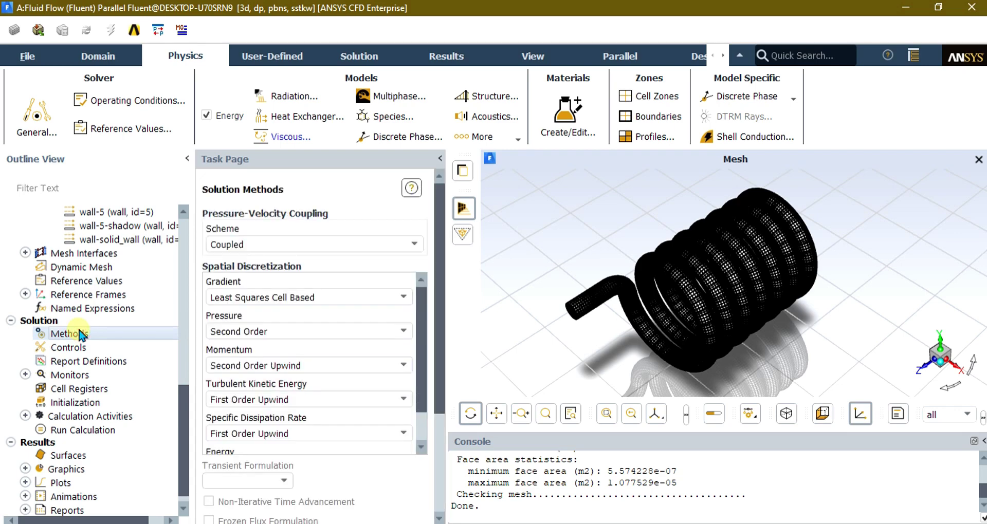
{"action": "left_click", "coordinate": [275, 400]}
{"action": "left_click", "coordinate": [270, 426]}
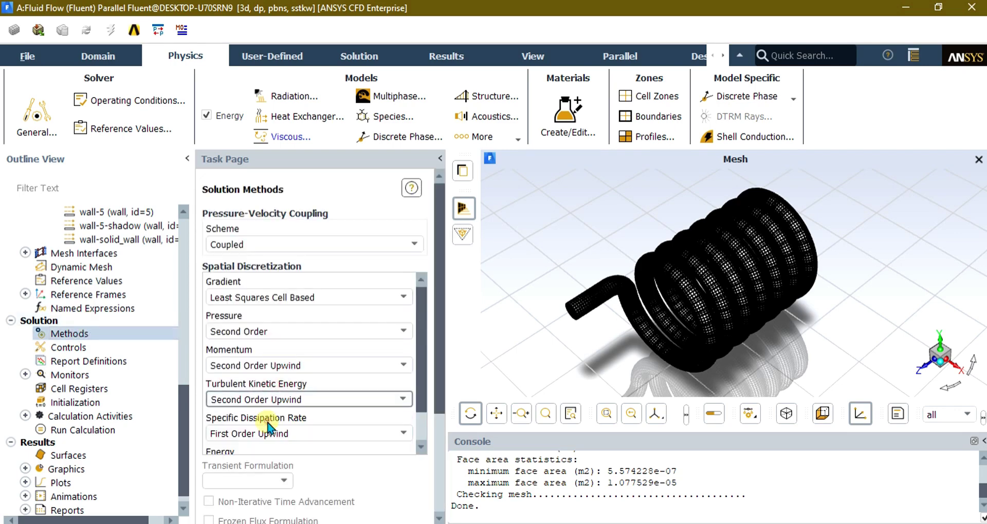
{"action": "left_click", "coordinate": [288, 434]}
{"action": "left_click", "coordinate": [279, 460]}
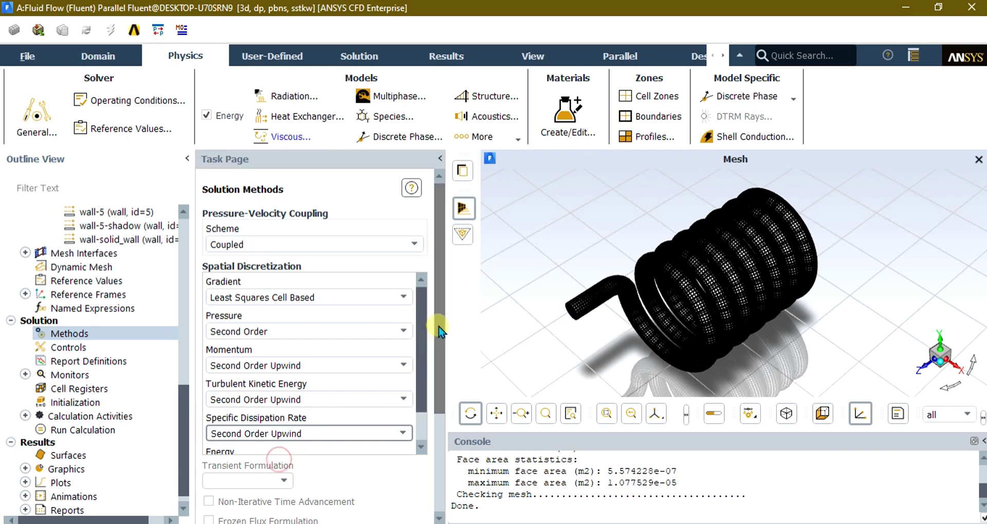
{"action": "left_click_drag", "start_coordinate": [437, 330], "coordinate": [437, 469]}
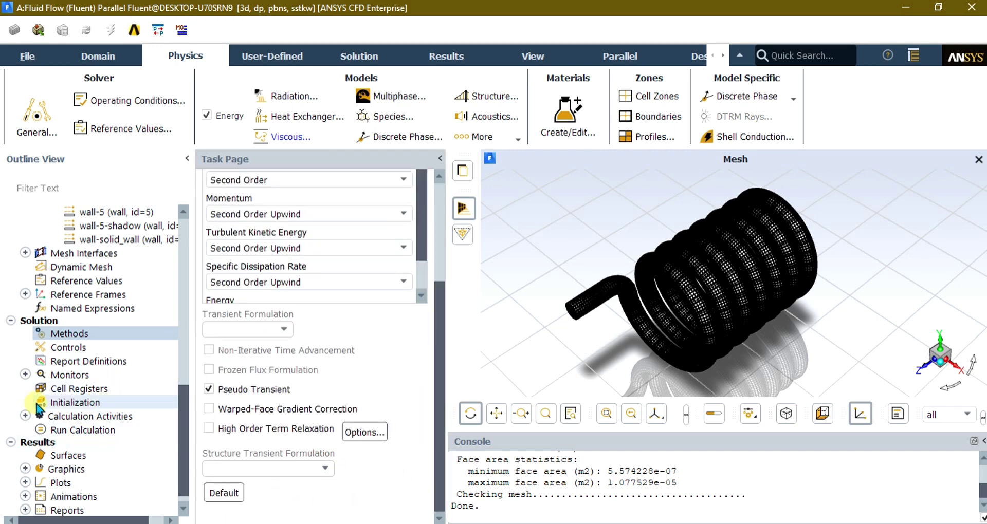
- Initialize the solution with hybrid initialization and run the calculation with 1000 iterations
{"action": "left_click", "coordinate": [57, 402]}
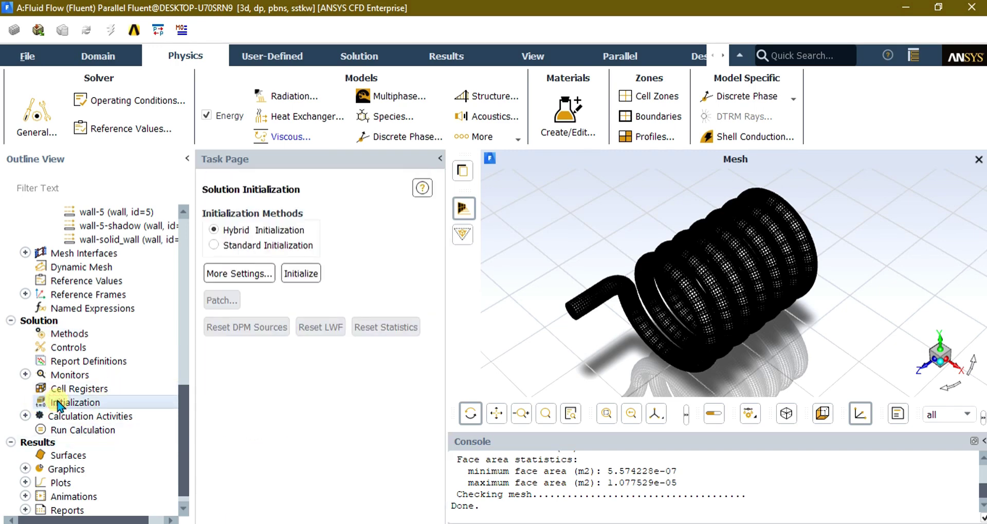
{"action": "left_click", "coordinate": [302, 275]}
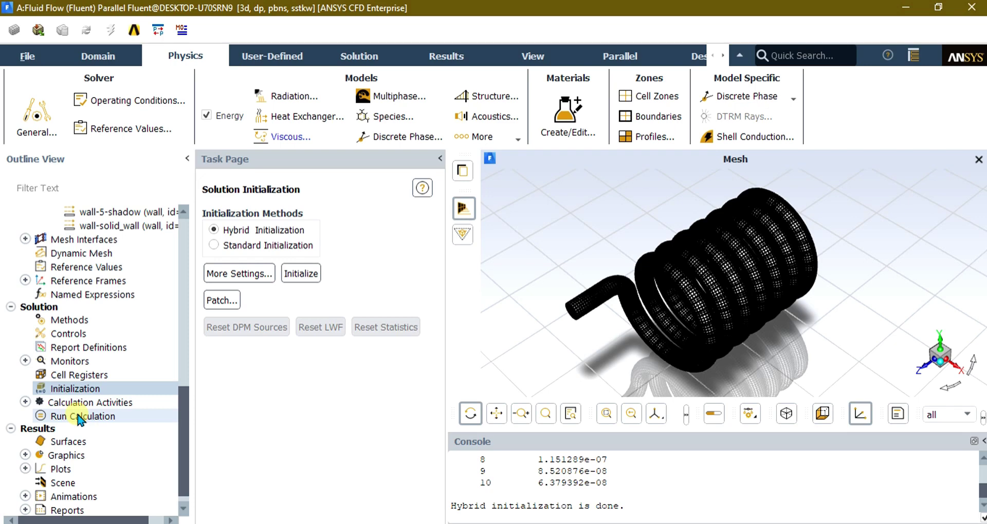
{"action": "left_click", "coordinate": [78, 417]}
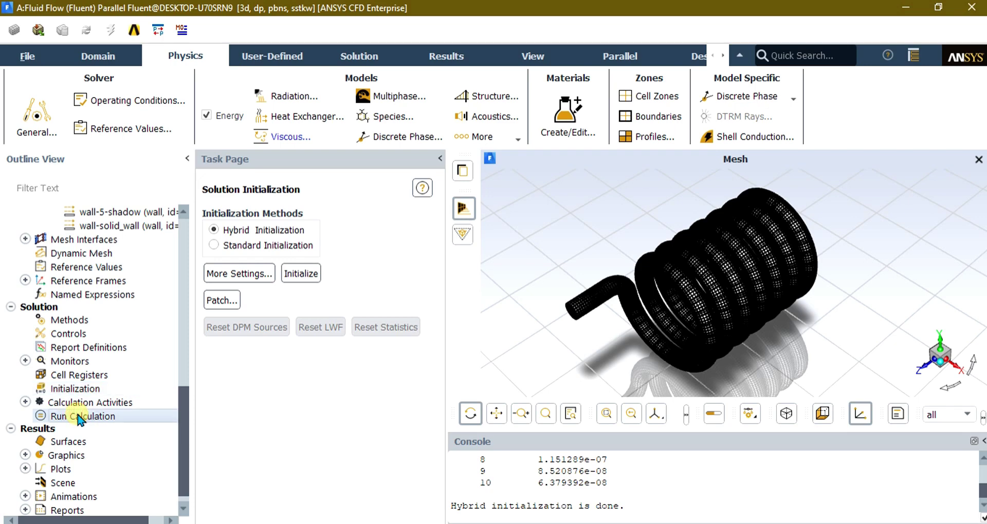
{"action": "scroll", "coordinate": [437, 377], "scroll_direction": "down", "scroll_amount": 2}
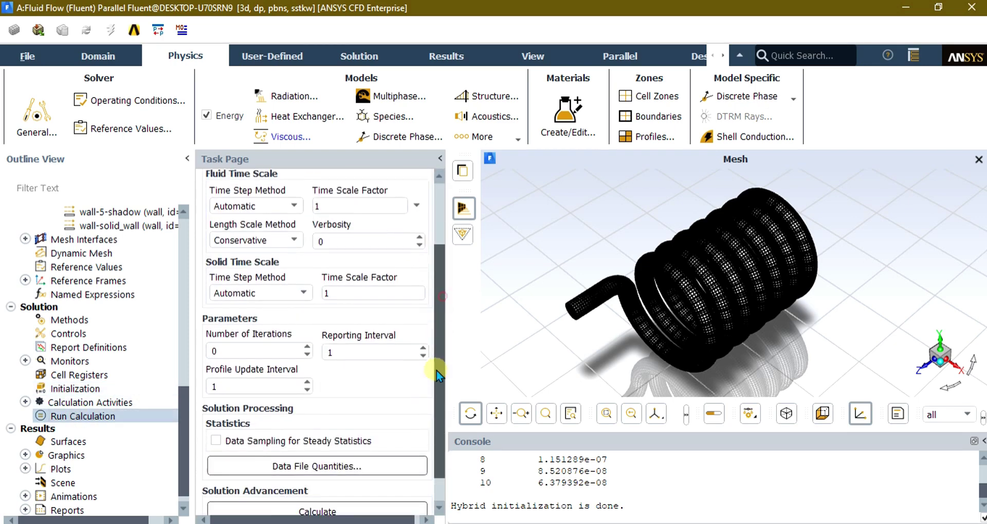
{"action": "scroll", "coordinate": [437, 375], "scroll_direction": "down", "scroll_amount": 1}
{"action": "double_click", "coordinate": [231, 317]}
{"action": "type", "text": "1000"}
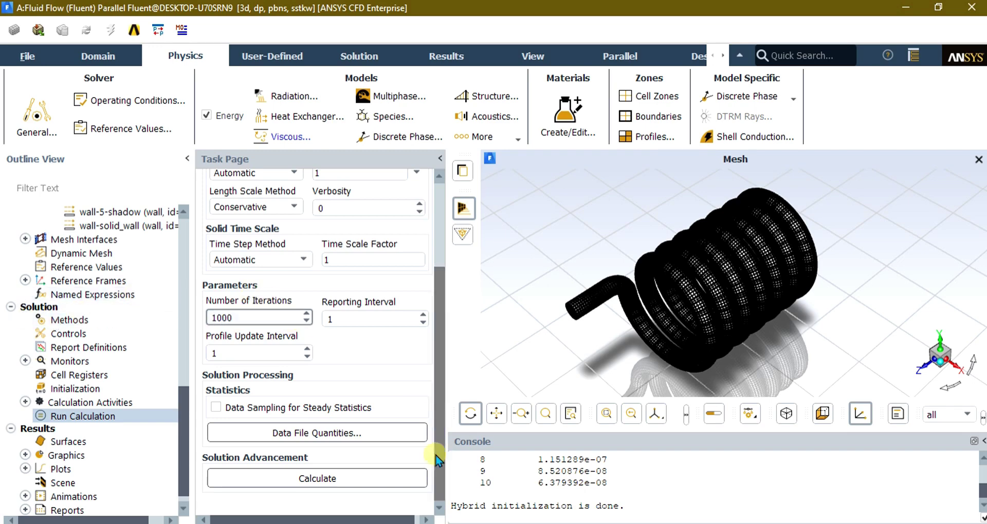
{"action": "left_click", "coordinate": [354, 483]}
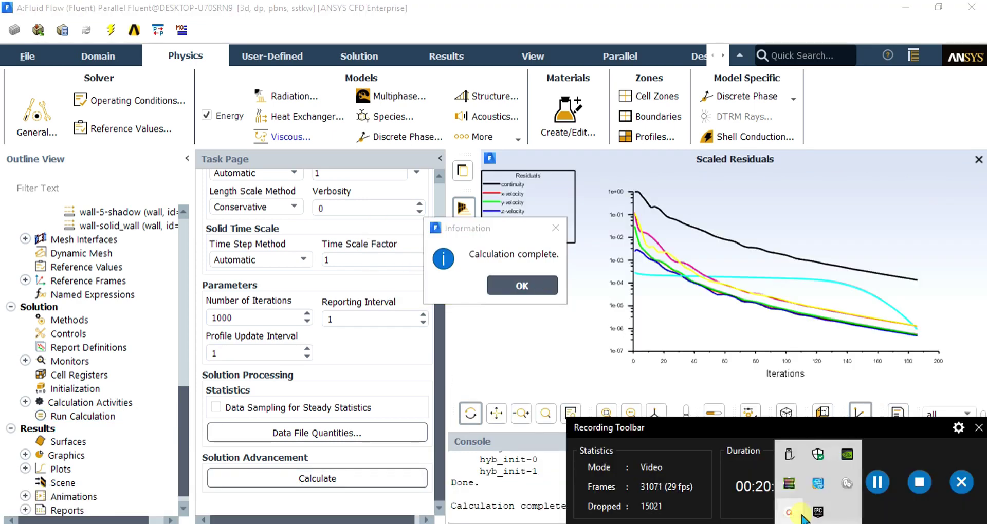
{"action": "left_click", "coordinate": [800, 513]}
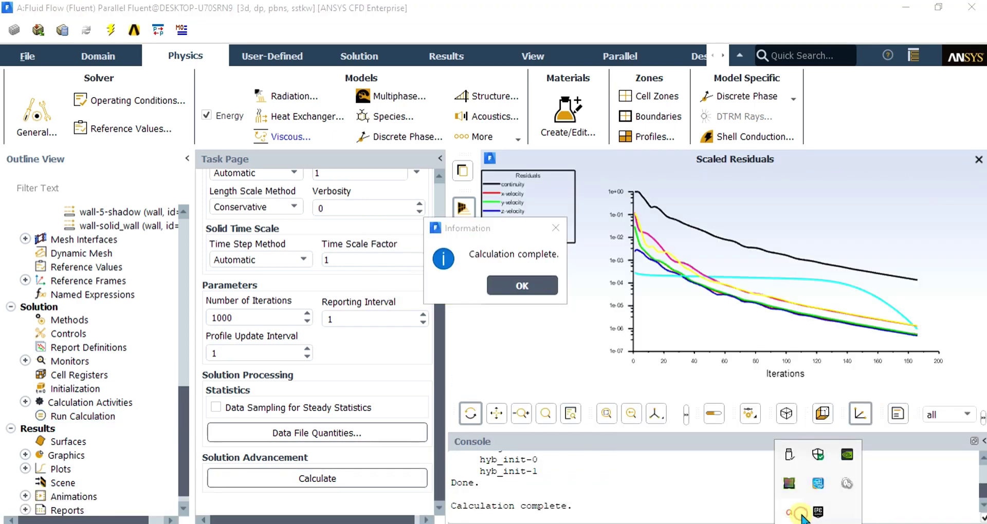
{"action": "left_click", "coordinate": [509, 288]}
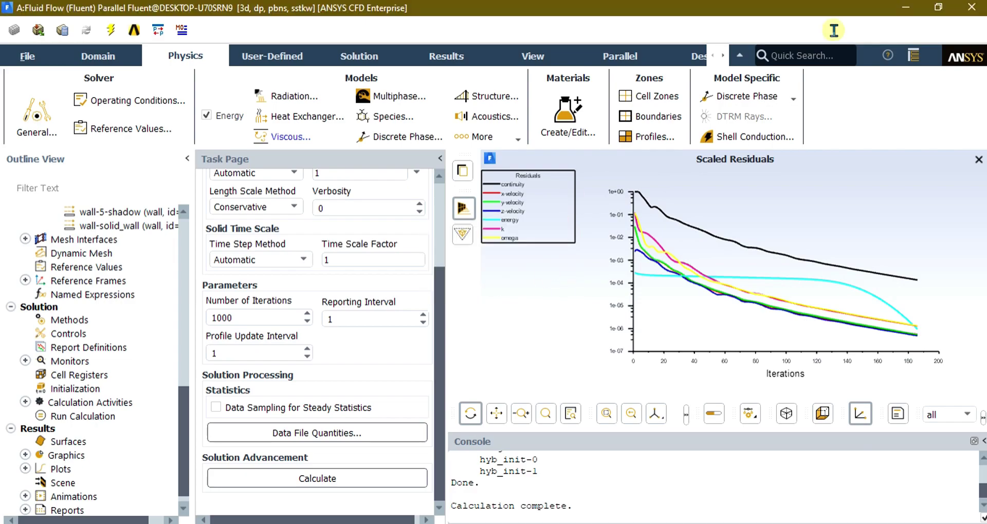
- Switch to Workbench and open the Results of the Fluid Flow (Fluent) system in CFD-Post
{"action": "left_click", "coordinate": [908, 7]}
{"action": "left_click", "coordinate": [267, 214]}
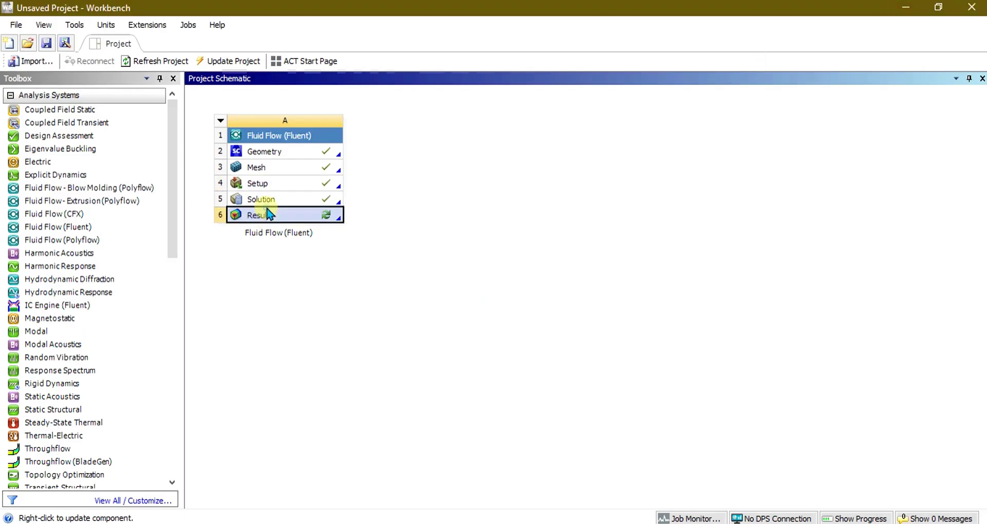
{"action": "right_click", "coordinate": [267, 214]}
{"action": "left_click", "coordinate": [308, 213]}
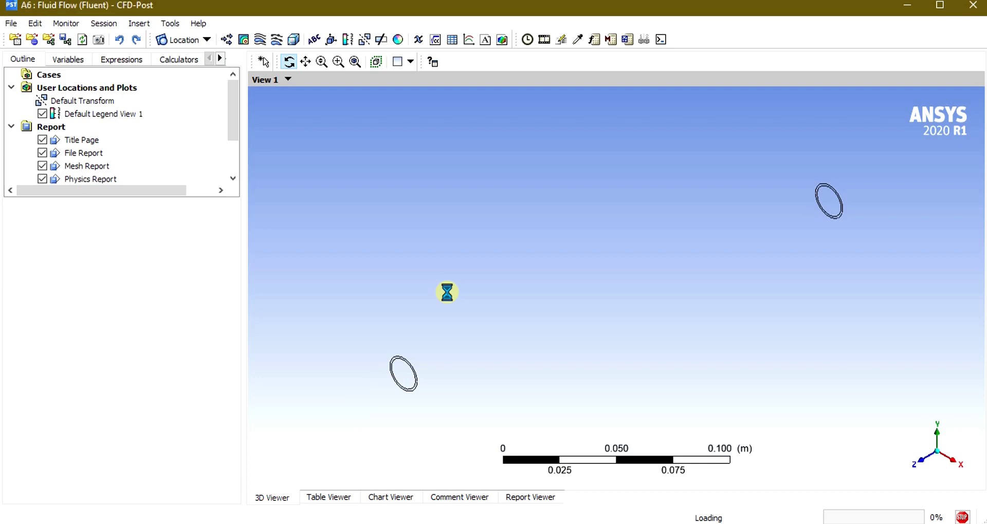
- Insert a new vector plot with the default name Vector 1
{"action": "mouse_move", "coordinate": [527, 313]}
{"action": "left_mouse_down"}
{"action": "mouse_move", "coordinate": [555, 292]}
{"action": "mouse_move", "coordinate": [528, 316]}
{"action": "left_mouse_up"}
{"action": "left_click_drag", "start_coordinate": [532, 357], "coordinate": [451, 339]}
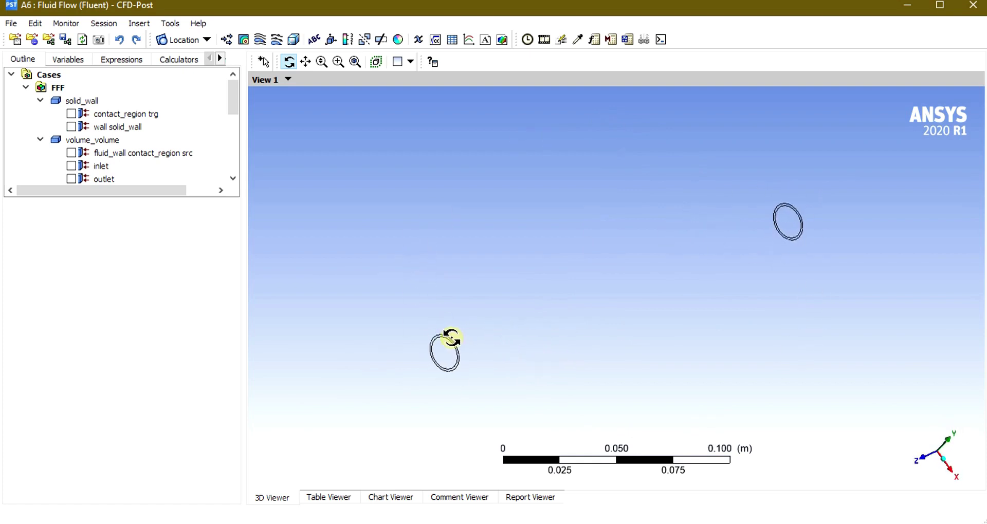
{"action": "left_click_drag", "start_coordinate": [747, 266], "coordinate": [714, 273]}
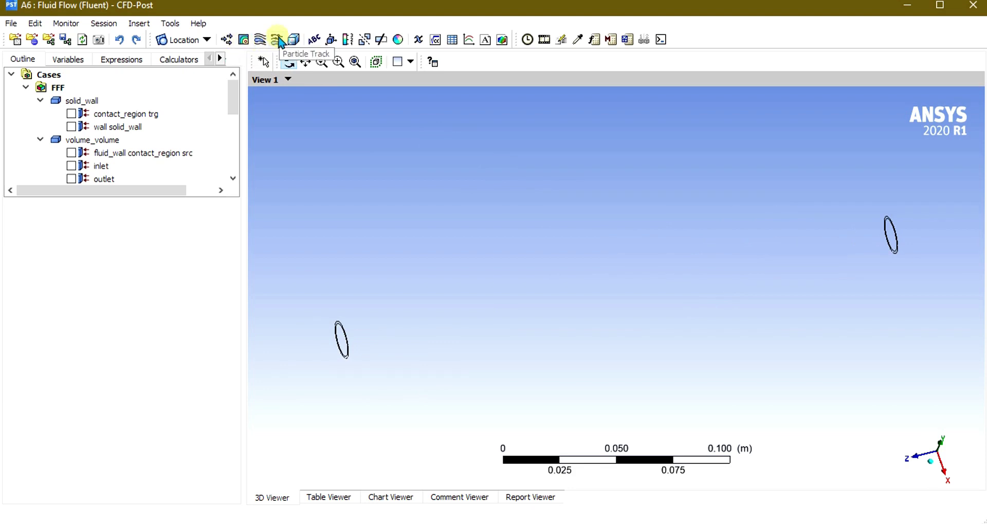
{"action": "left_click", "coordinate": [227, 40]}
{"action": "left_click", "coordinate": [277, 92]}
- Try limiting the vector plot to the volume_volume domain, and return it to All Domains
{"action": "left_click", "coordinate": [149, 245]}
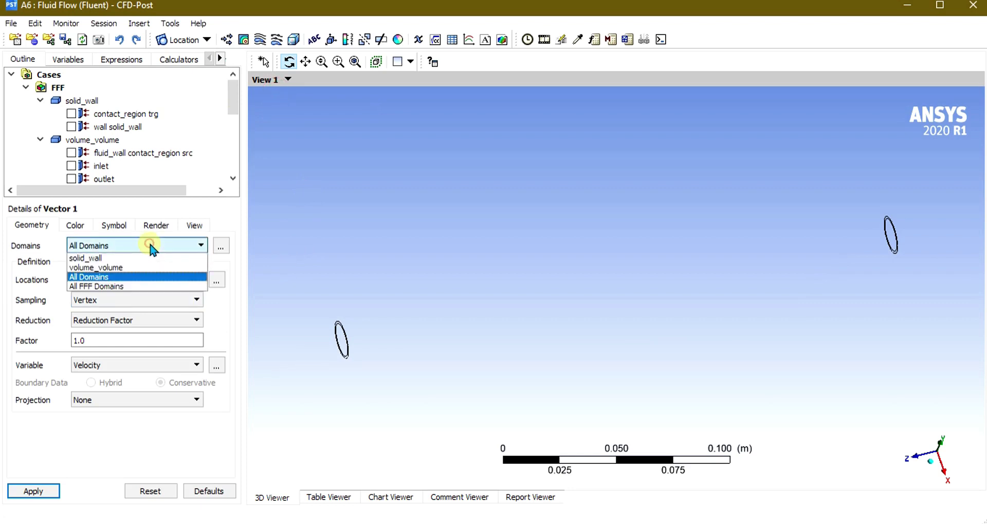
{"action": "left_click", "coordinate": [144, 268]}
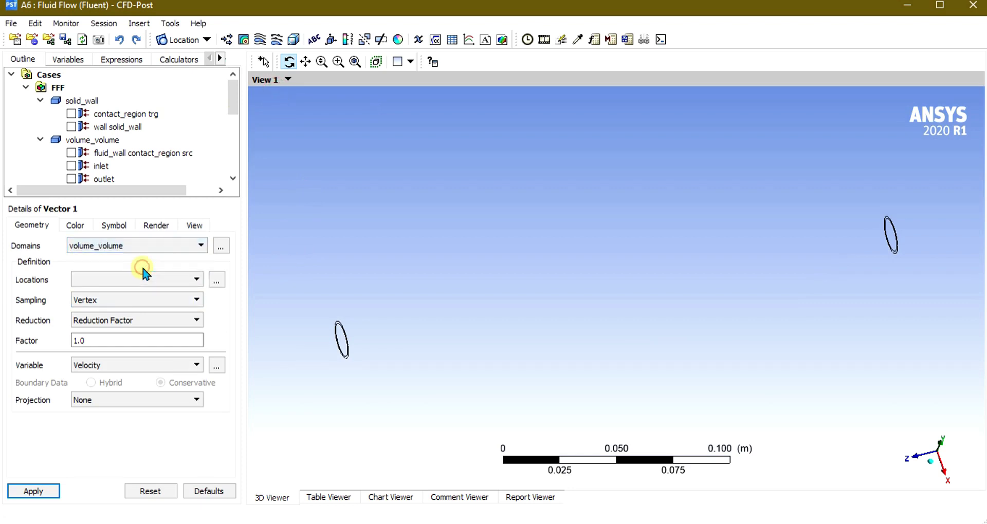
{"action": "left_click", "coordinate": [127, 279]}
{"action": "left_click", "coordinate": [131, 280]}
{"action": "left_click", "coordinate": [135, 242]}
{"action": "left_click", "coordinate": [120, 278]}
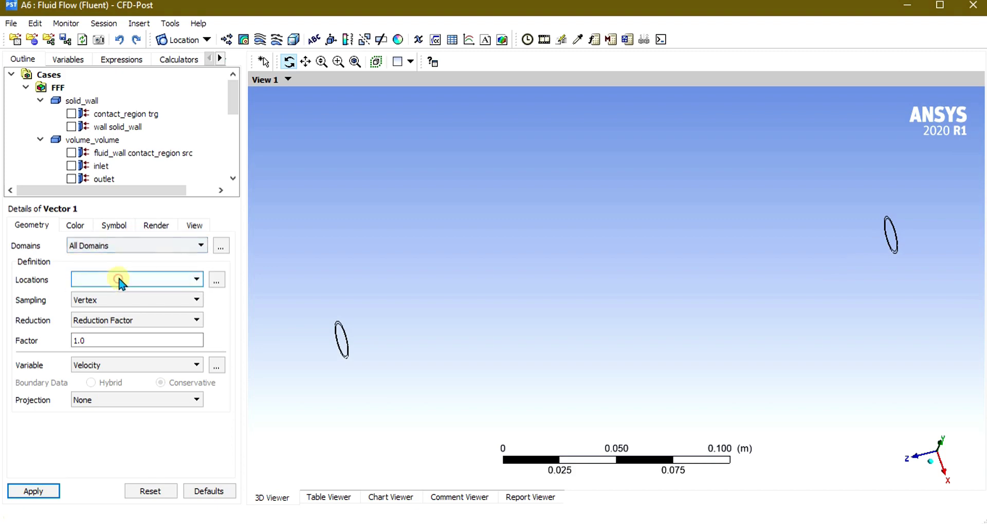
- Plot velocity vectors on the fluid_wall contact_region src location and inspect the flow along the coil
{"action": "left_click", "coordinate": [117, 278]}
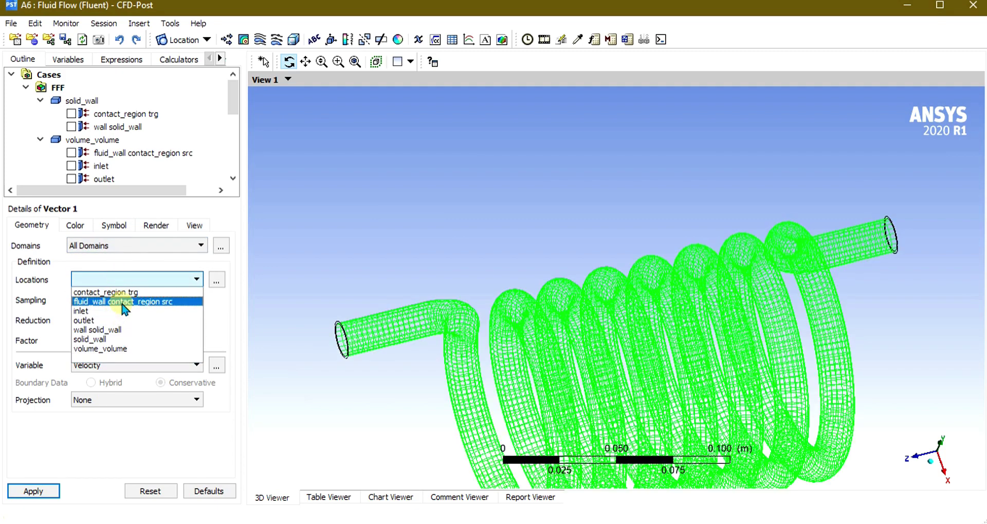
{"action": "left_click", "coordinate": [122, 302]}
{"action": "left_click", "coordinate": [106, 366]}
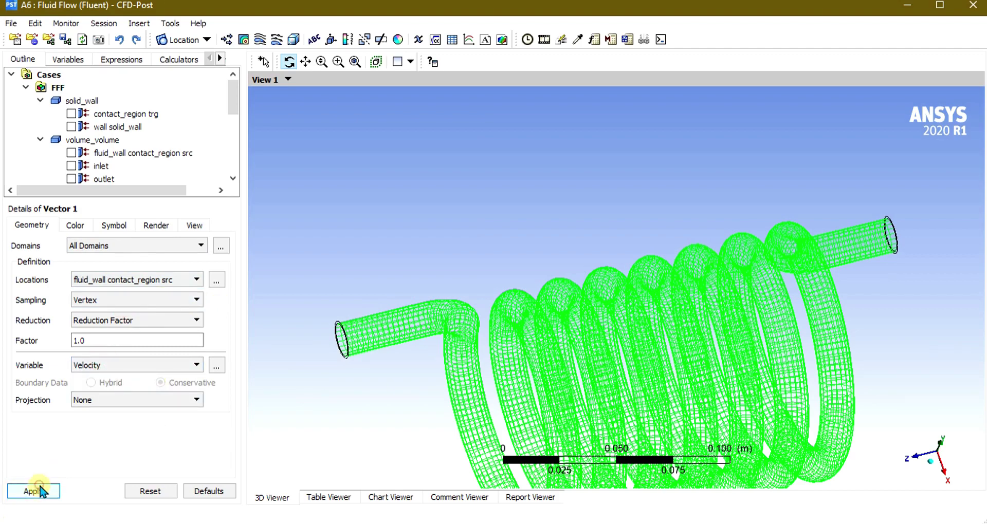
{"action": "left_click", "coordinate": [40, 491]}
{"action": "left_click_drag", "start_coordinate": [767, 334], "coordinate": [780, 292]}
{"action": "scroll", "coordinate": [780, 292], "scroll_direction": "up", "scroll_amount": 5}
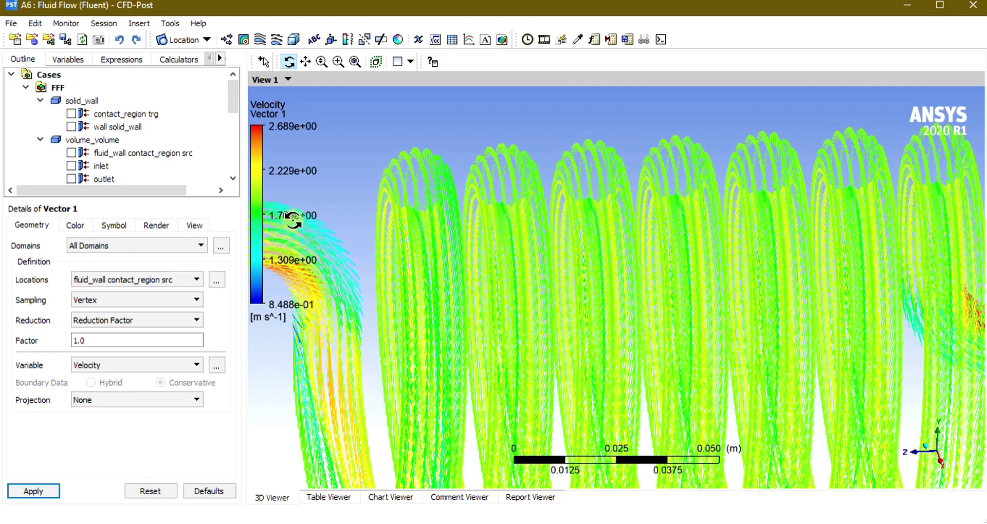
{"action": "scroll", "coordinate": [564, 194], "scroll_direction": "down", "scroll_amount": 5}
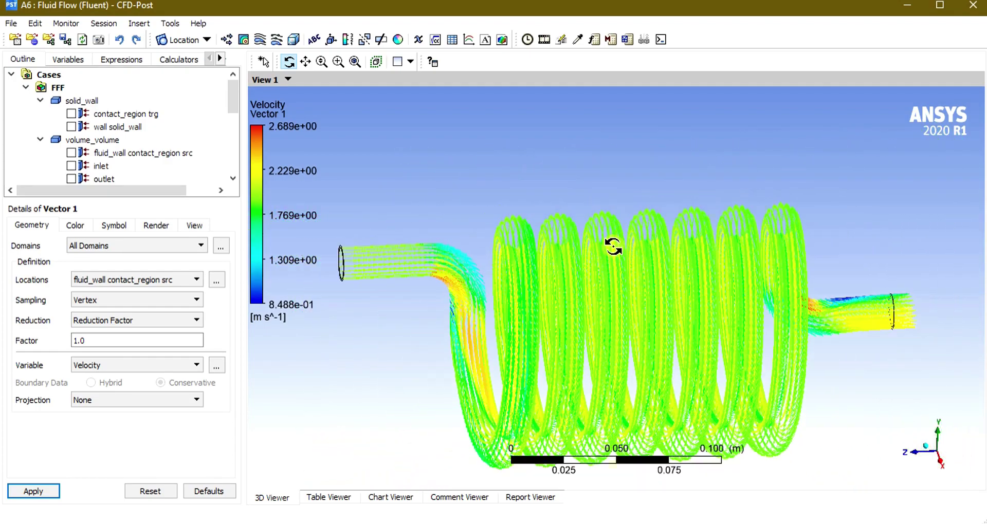
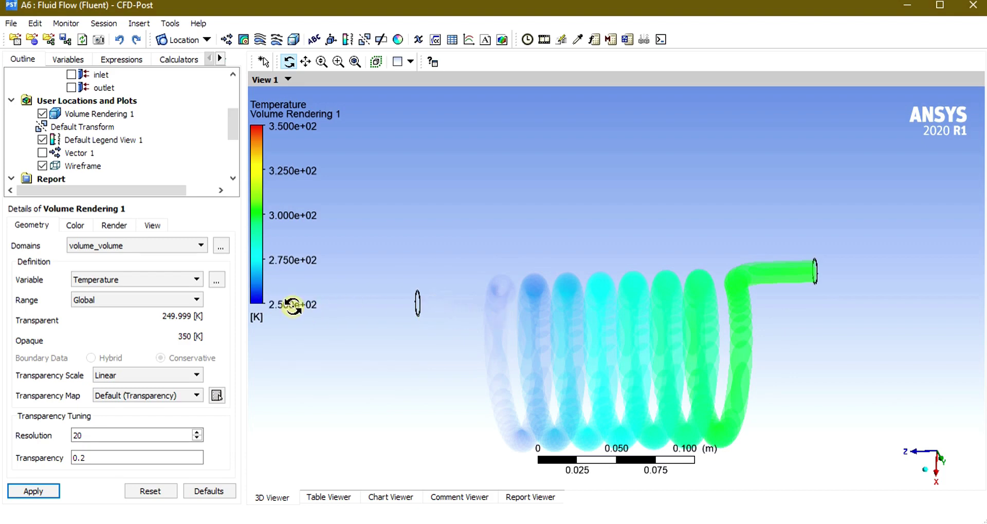
- Probe the fluid temperature at two points on the straight outlet pipe, one midway along it and one near its open end
{"action": "left_click_drag", "start_coordinate": [679, 378], "coordinate": [725, 352]}
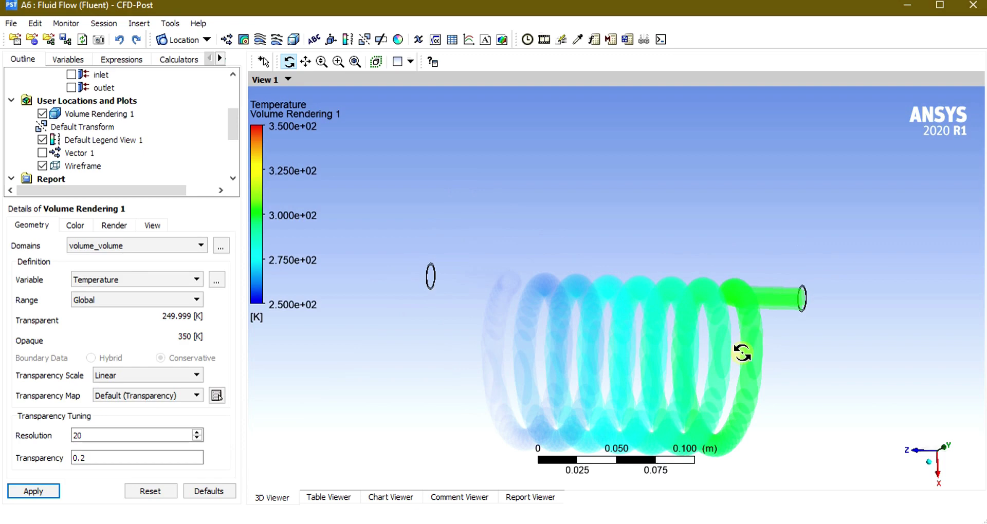
{"action": "middle_click_drag", "start_coordinate": [730, 391], "coordinate": [667, 318]}
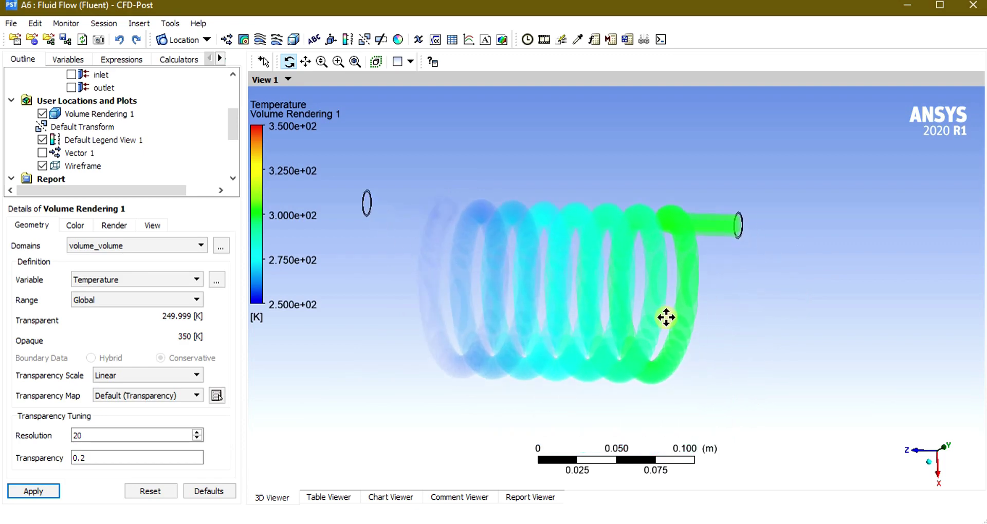
{"action": "scroll", "coordinate": [684, 281], "scroll_direction": "up", "scroll_amount": 8}
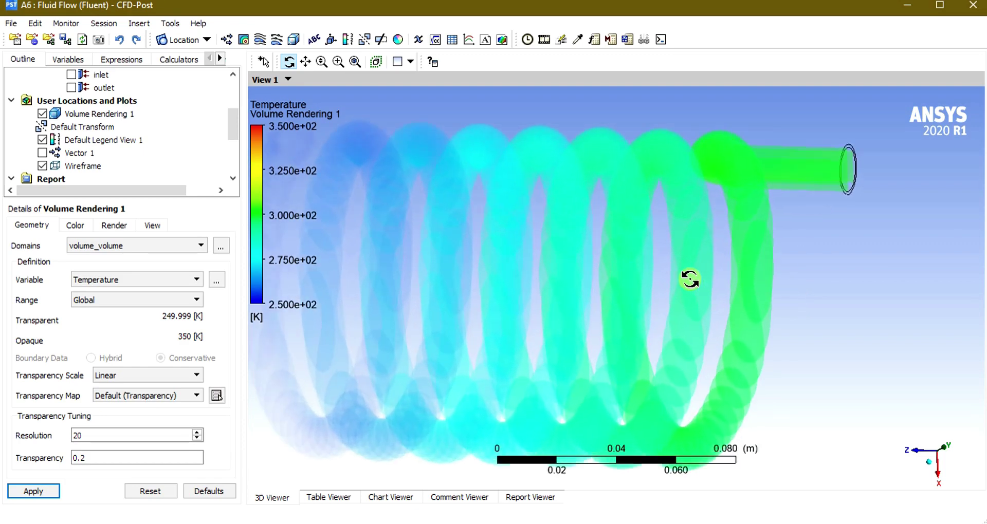
{"action": "left_click_drag", "start_coordinate": [755, 263], "coordinate": [742, 278]}
{"action": "scroll", "coordinate": [742, 278], "scroll_direction": "down", "scroll_amount": 3}
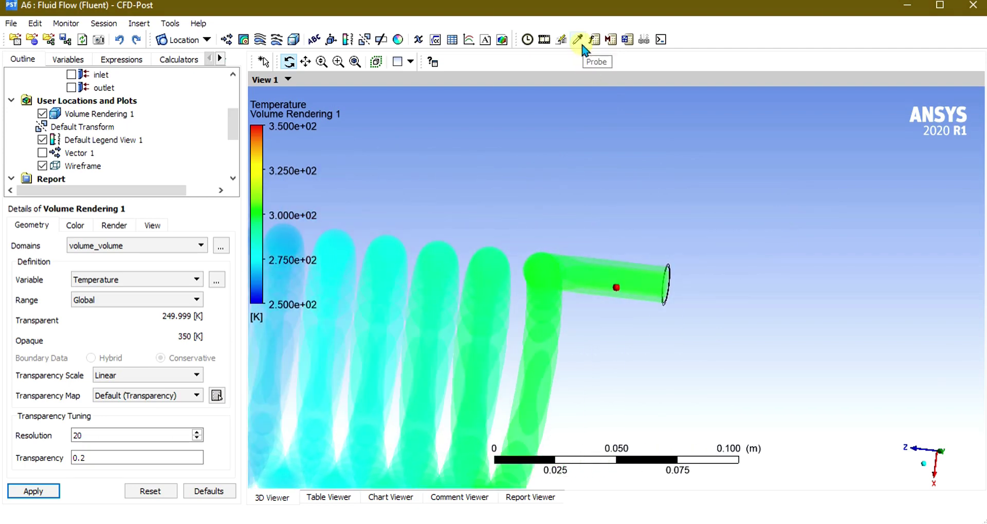
{"action": "left_click", "coordinate": [578, 41]}
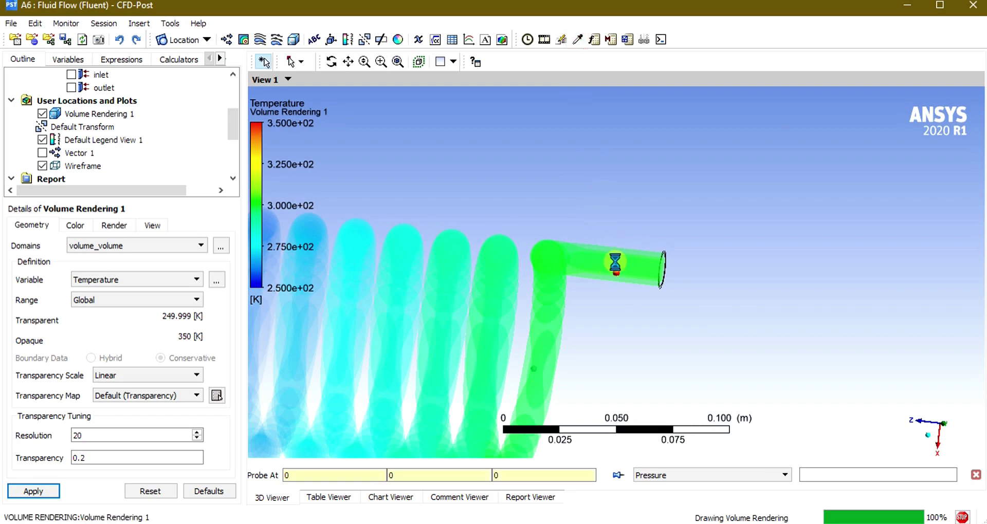
{"action": "left_click", "coordinate": [607, 270]}
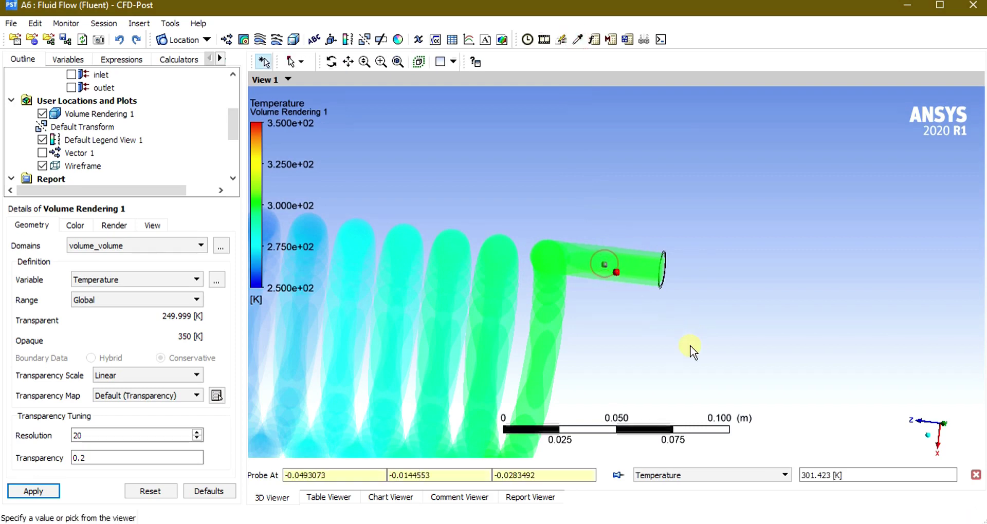
{"action": "left_click", "coordinate": [654, 267]}
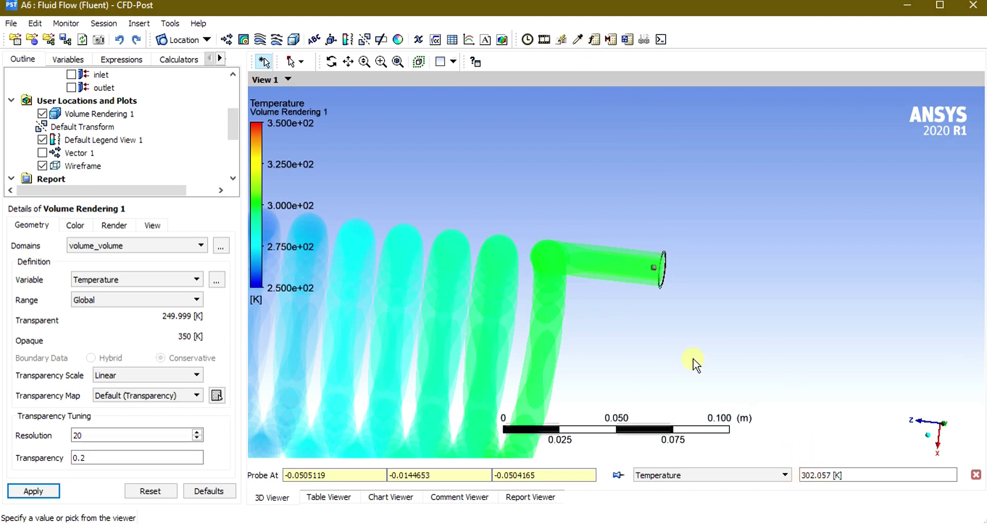
- Set the temperature volume rendering's resolution to 50, apply it and view the whole coil
{"action": "scroll", "coordinate": [745, 366], "scroll_direction": "down", "scroll_amount": 5}
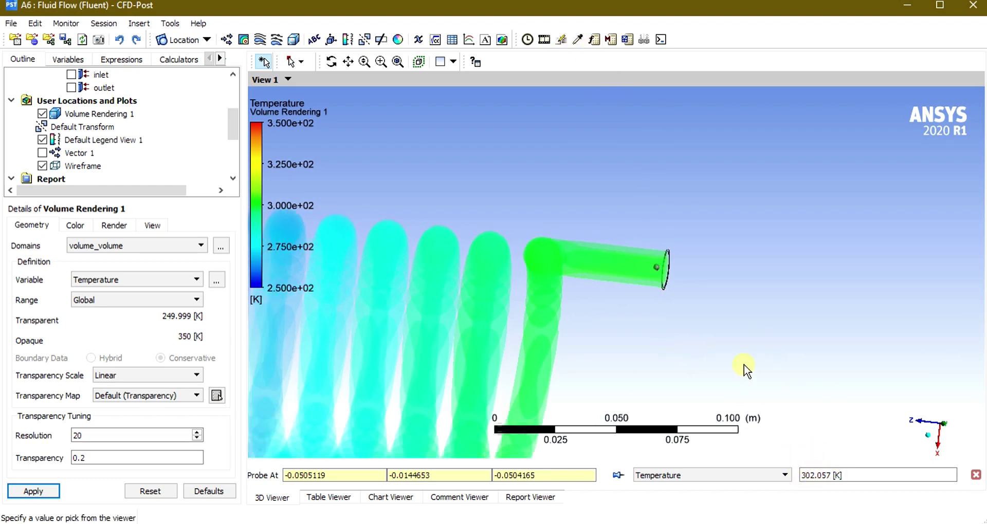
{"action": "double_click", "coordinate": [95, 437]}
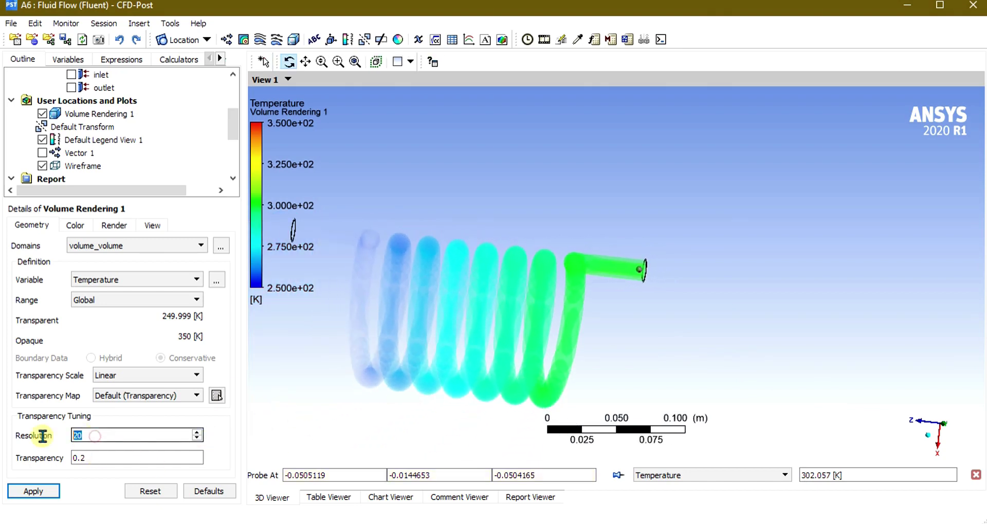
{"action": "left_click", "coordinate": [45, 492]}
{"action": "left_click_drag", "start_coordinate": [431, 317], "coordinate": [399, 314]}
- Change the volume rendering's variable to Pressure and inspect the pressure distribution along the coil from inlet to outlet
{"action": "left_click", "coordinate": [140, 278]}
{"action": "left_click", "coordinate": [107, 318]}
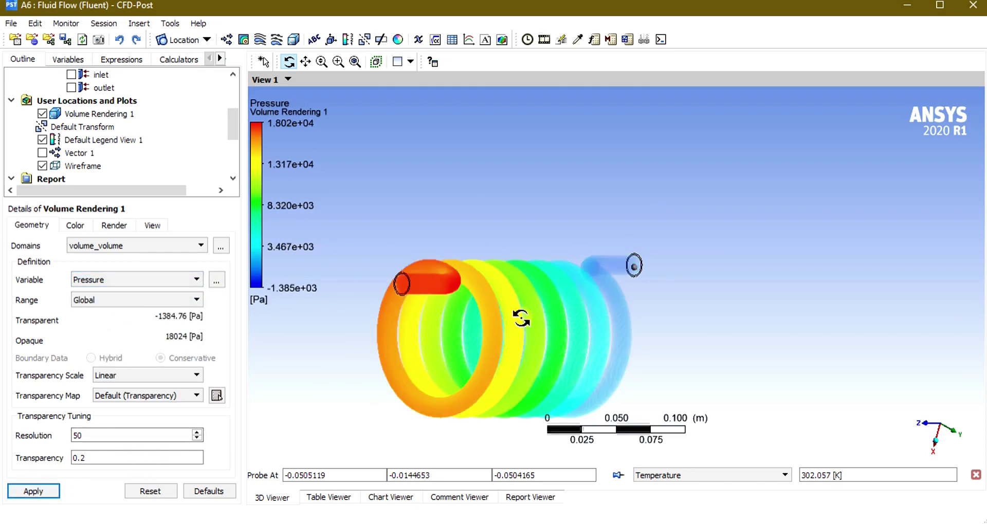
{"action": "left_click_drag", "start_coordinate": [520, 320], "coordinate": [673, 274]}
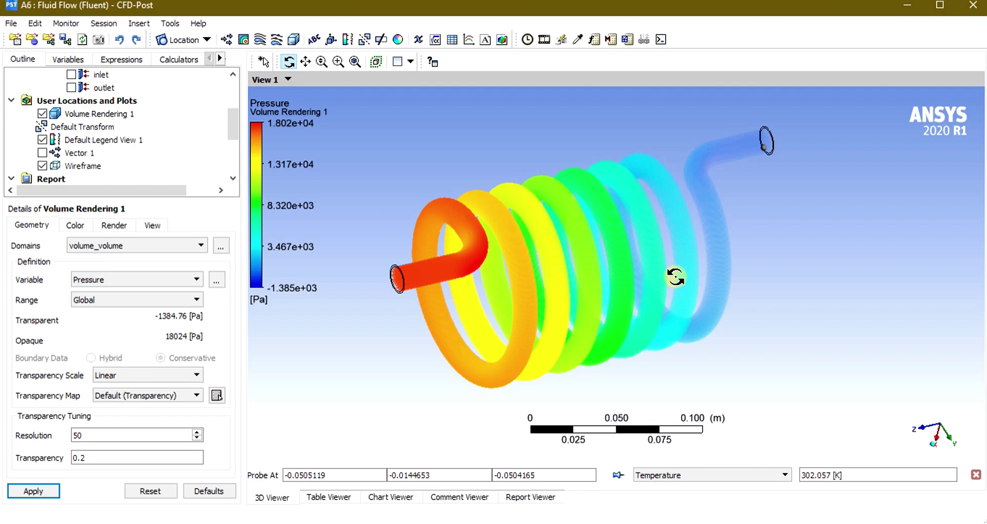